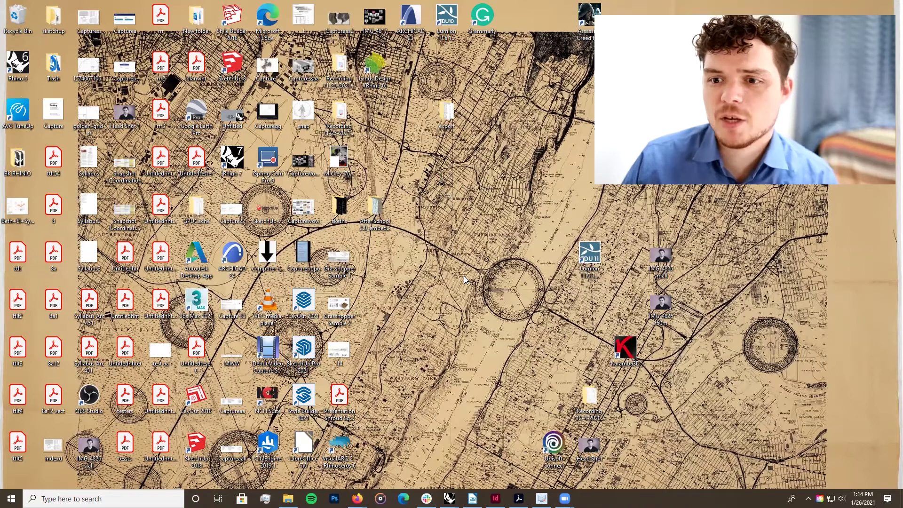
- Compare the commercial and student or faculty prices for Rhino 7 on the Rhinoceros North America purchase page
mouse_move(357, 498)
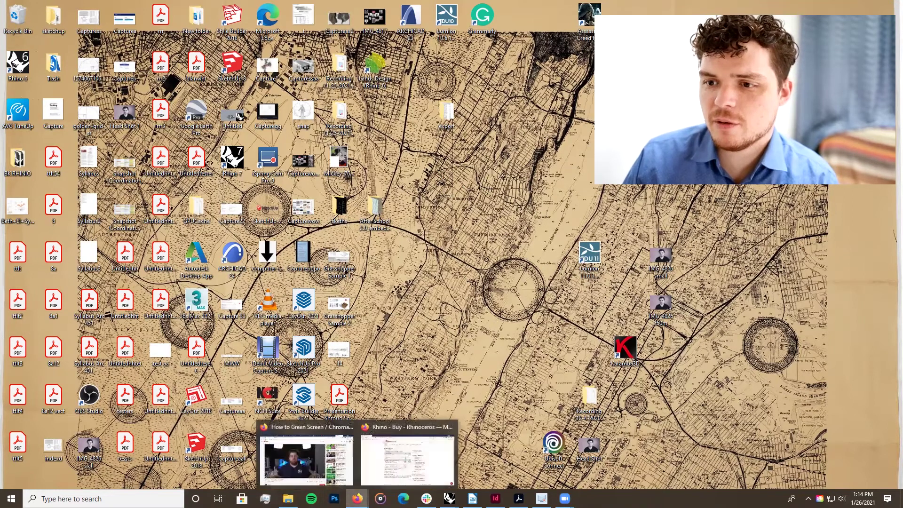
click(383, 466)
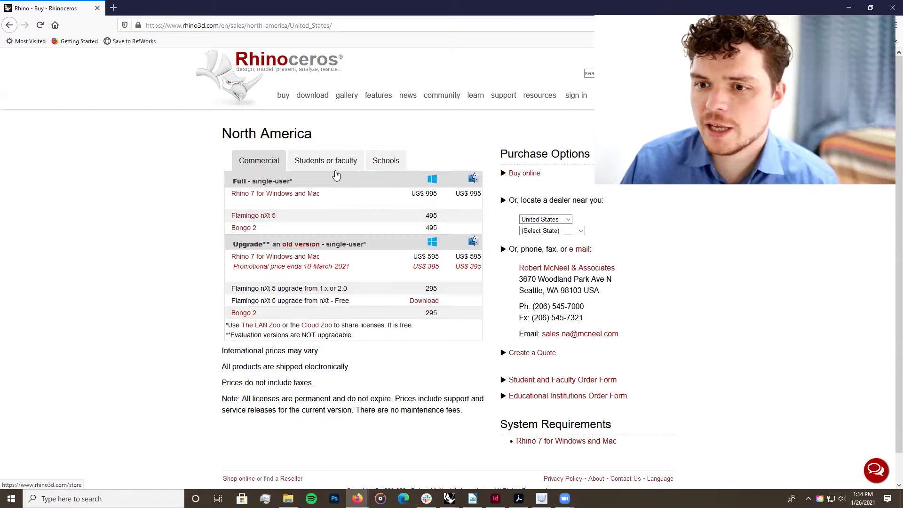
click(329, 157)
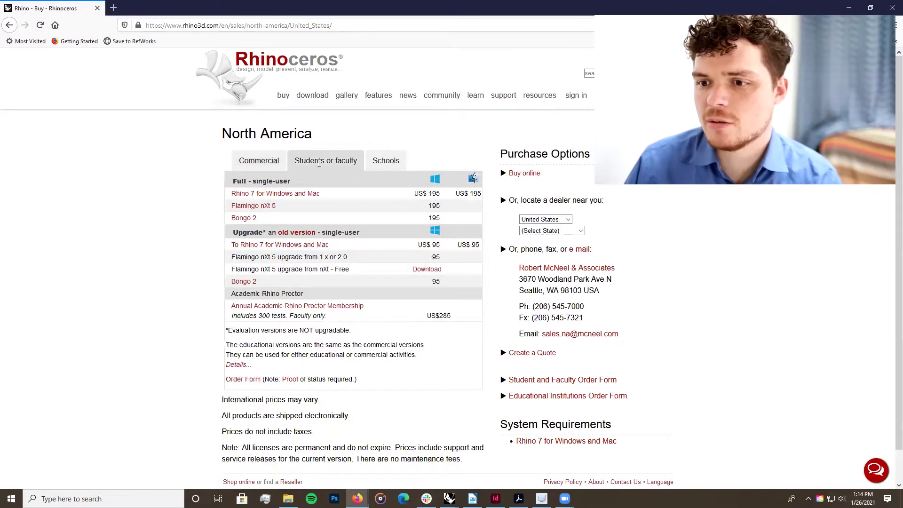
click(261, 161)
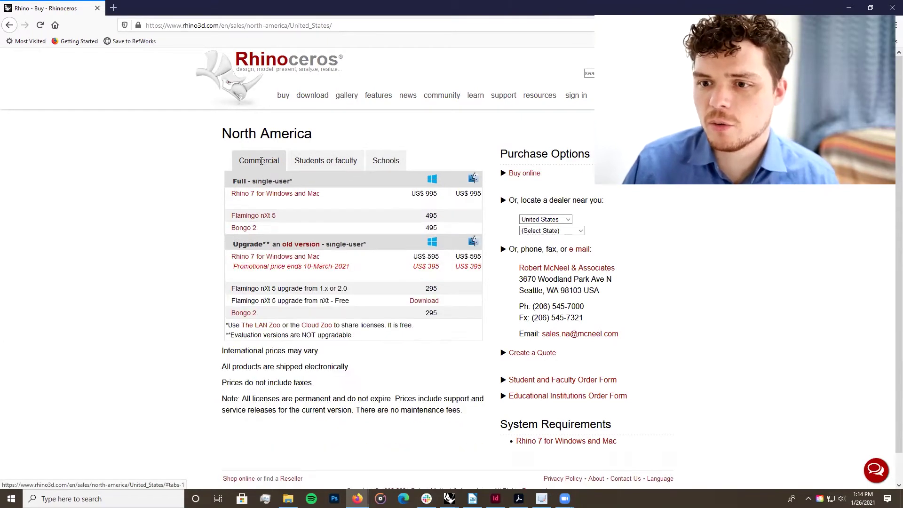
click(319, 156)
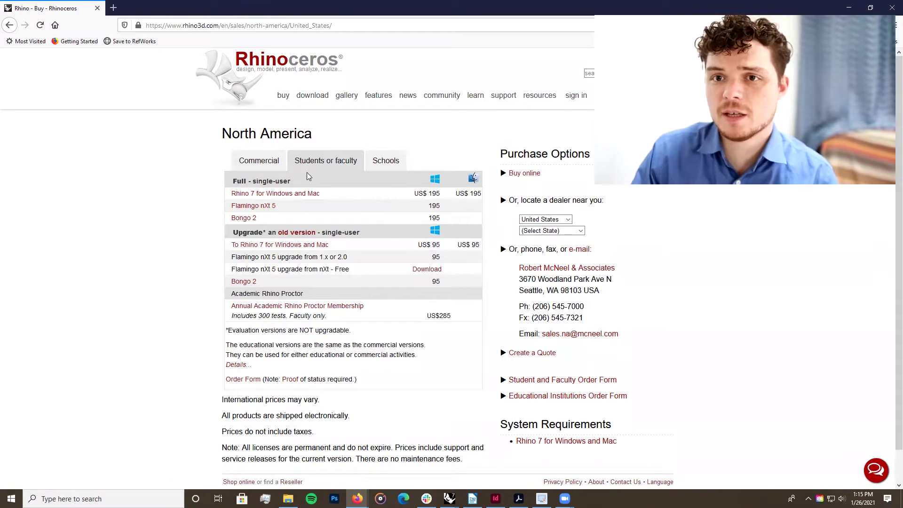
click(248, 160)
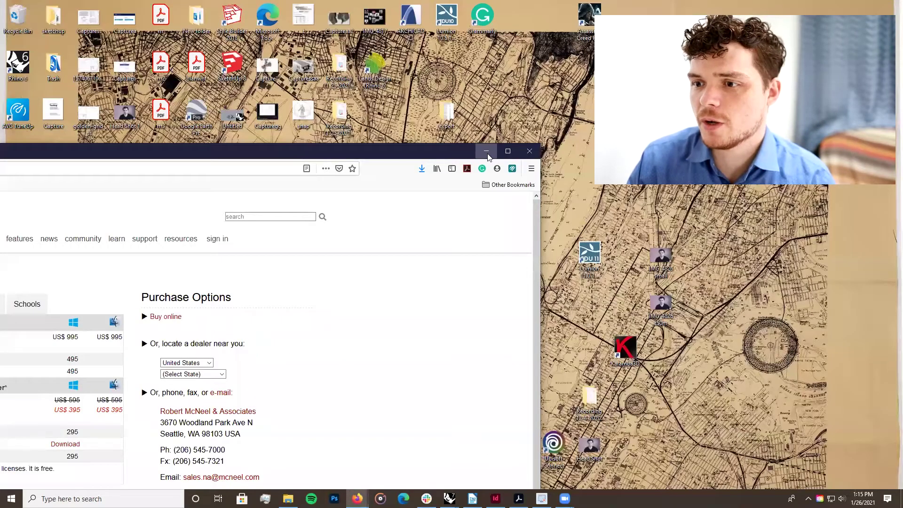
click(487, 153)
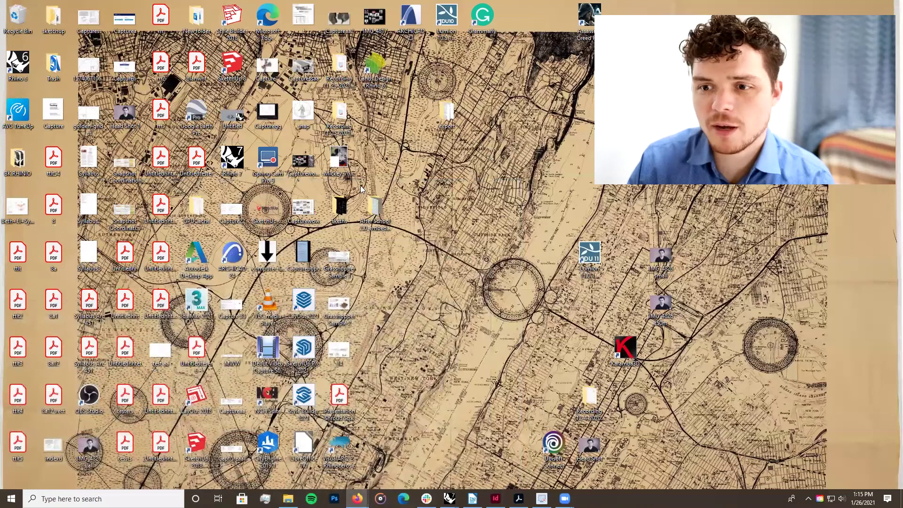
- Launch Rhino 7 and start a new document from the Large Objects - Feet, Feet & Inches template
double_click(238, 163)
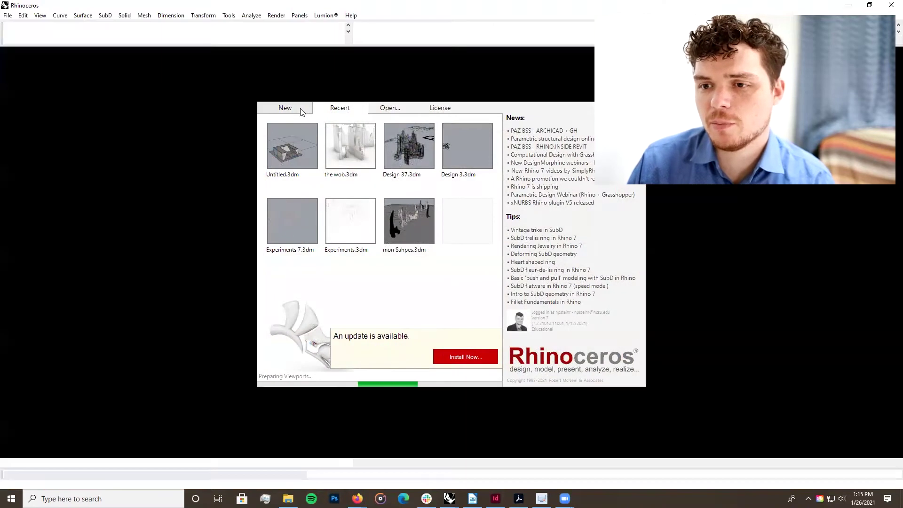
click(301, 111)
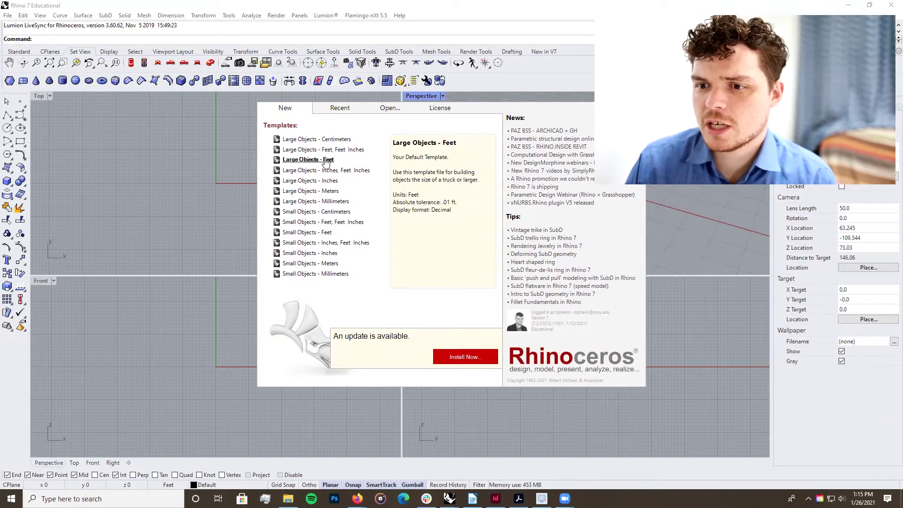
click(331, 150)
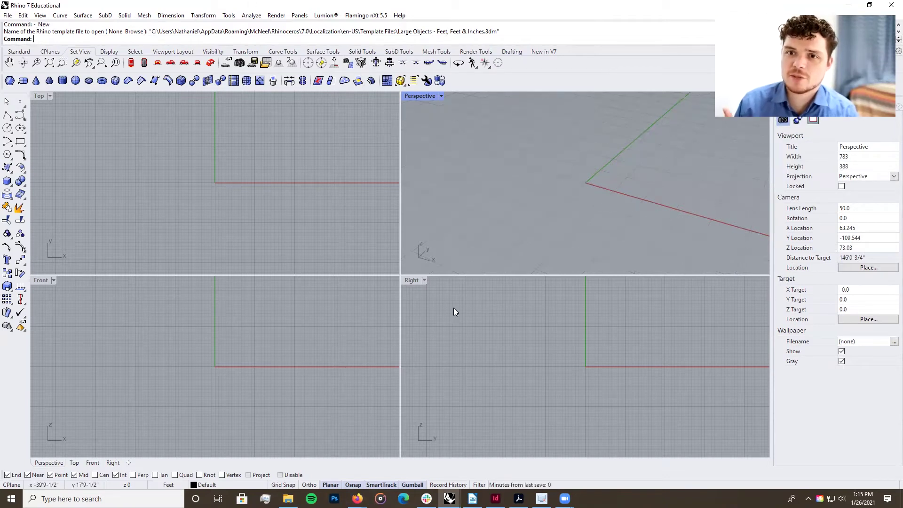
- Activate the Top, Front, Right and Perspective viewports in turn to examine the four-view layout
click(264, 202)
click(257, 342)
click(479, 364)
click(475, 191)
click(317, 161)
click(288, 357)
click(423, 296)
click(495, 194)
click(261, 180)
click(264, 387)
- Explore the grids of the Top and Front viewports and look over the Top viewport's display options
scroll(202, 213, down, 6)
scroll(231, 185, up, 4)
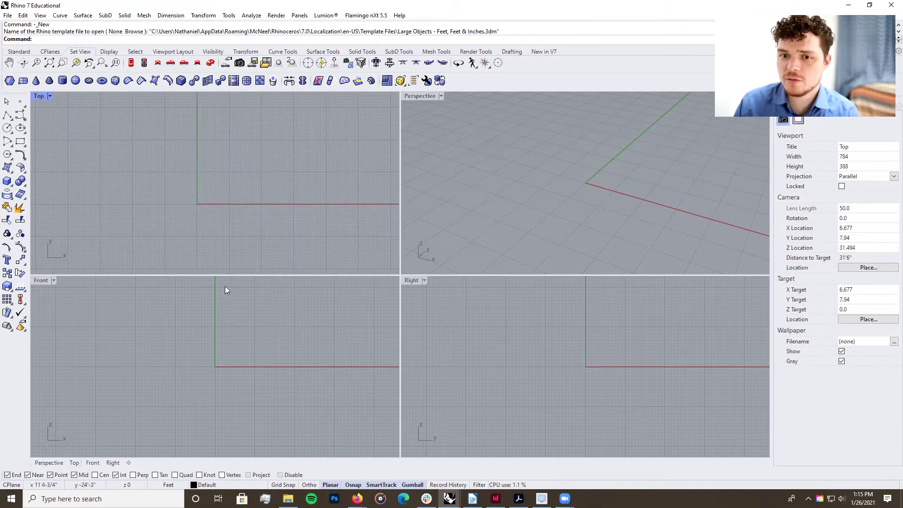
click(222, 346)
scroll(222, 346, down, 8)
scroll(222, 351, up, 2)
click(249, 161)
scroll(230, 189, up, 2)
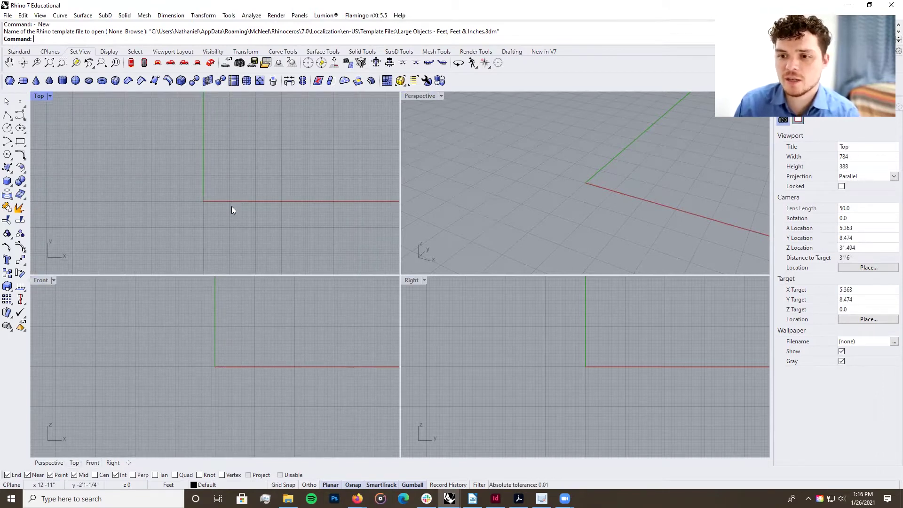
scroll(228, 216, up, 10)
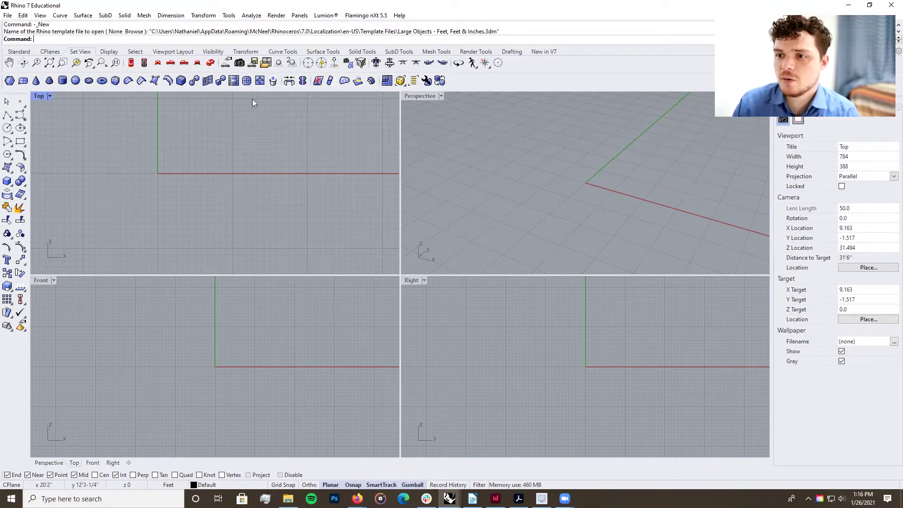
click(50, 95)
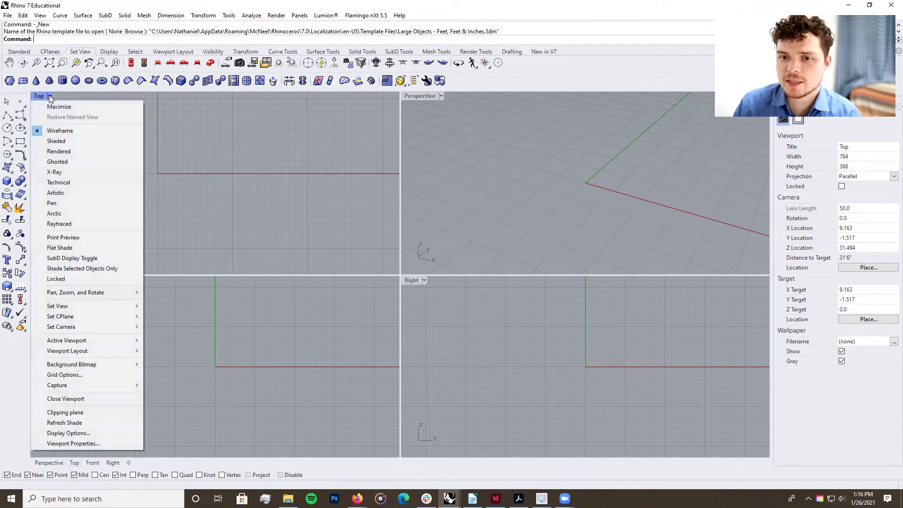
click(248, 111)
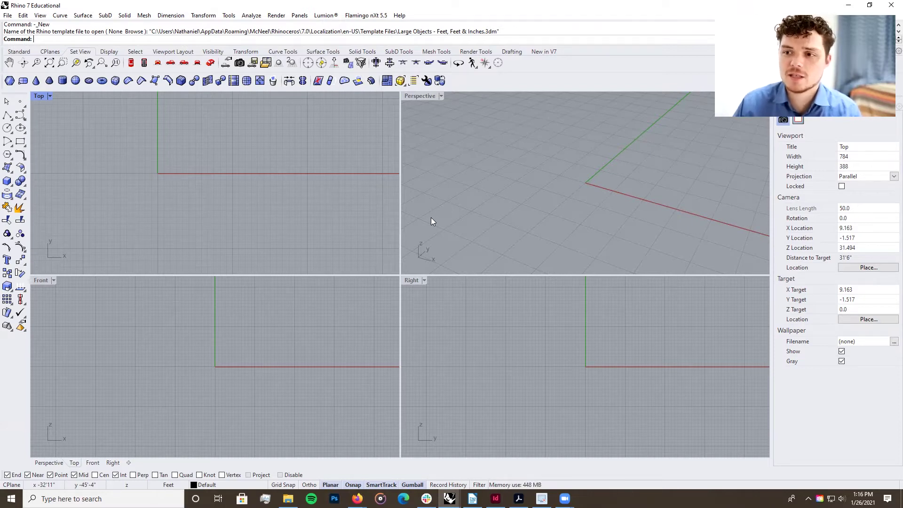
- Switch the Perspective viewport back and forth between maximized and the four-view layout, ending with it maximized
click(426, 96)
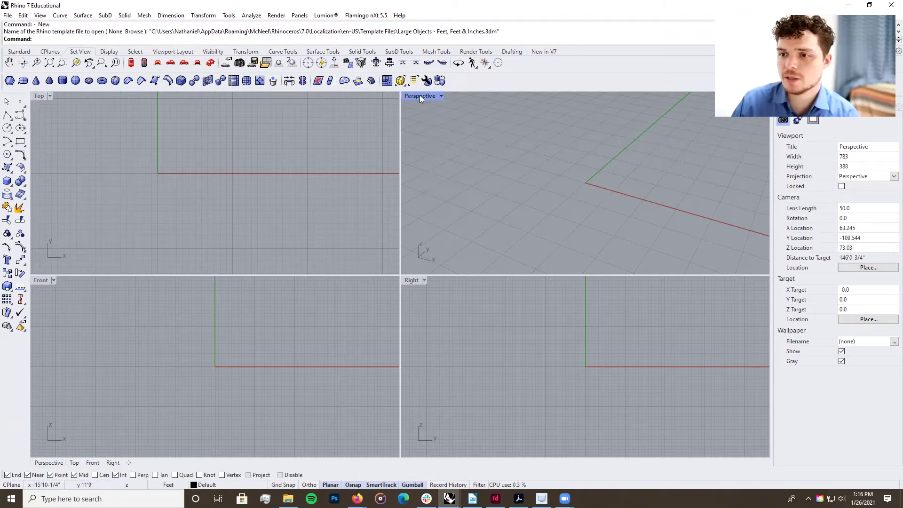
double_click(422, 96)
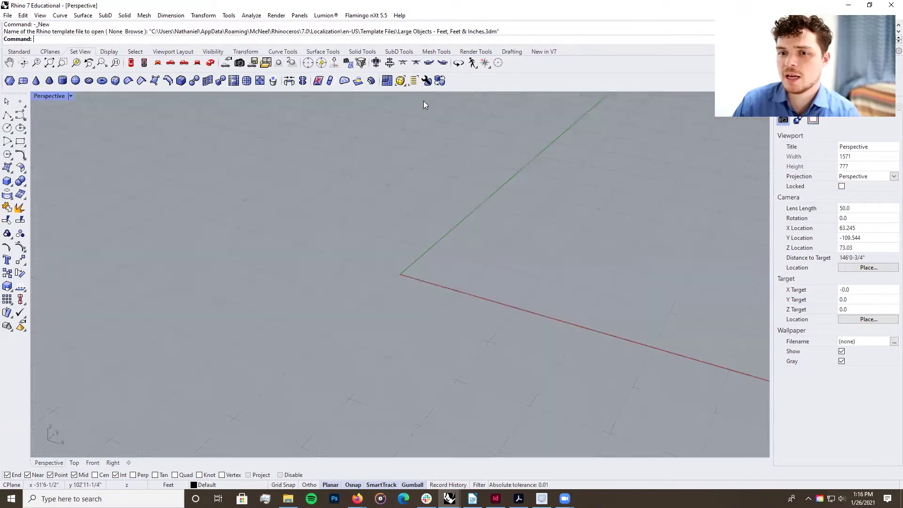
double_click(49, 96)
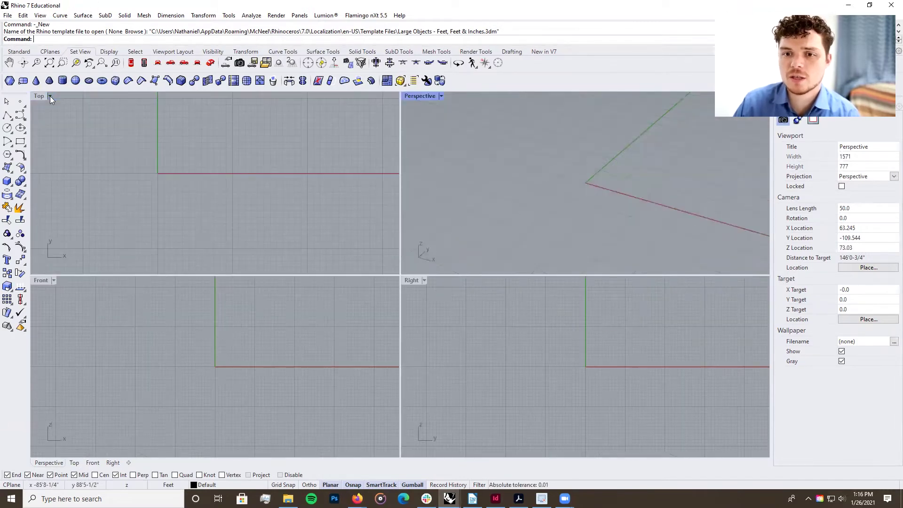
double_click(418, 95)
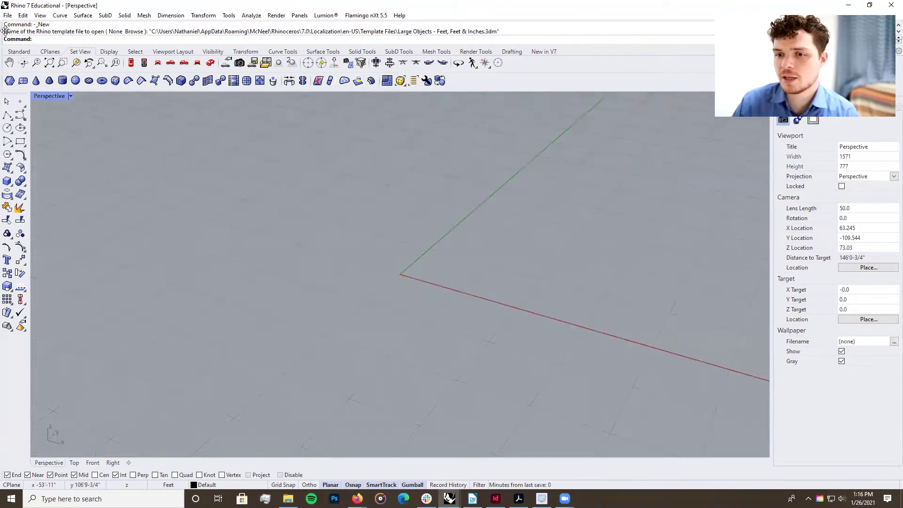
double_click(52, 95)
double_click(415, 95)
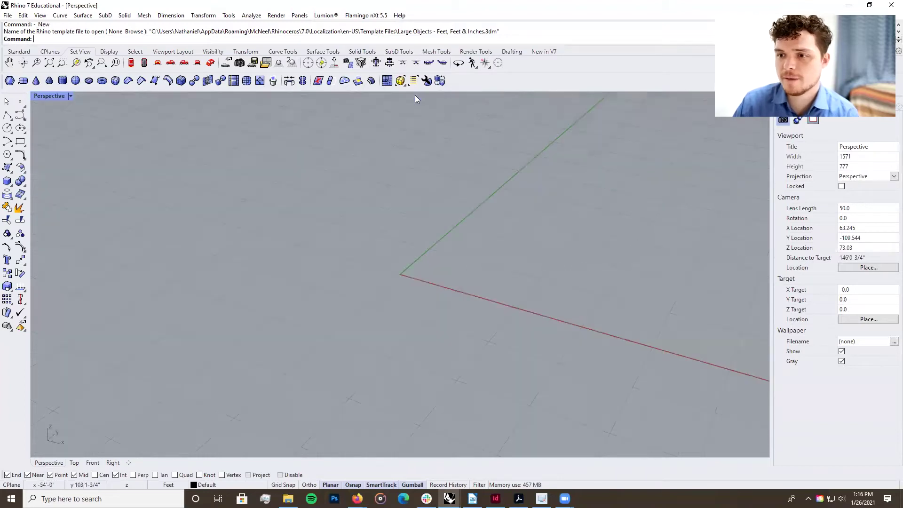
- Inspect the construction plane in the maximized Perspective view at several distances and angles, and restore the four-viewport layout
scroll(322, 274, down, 5)
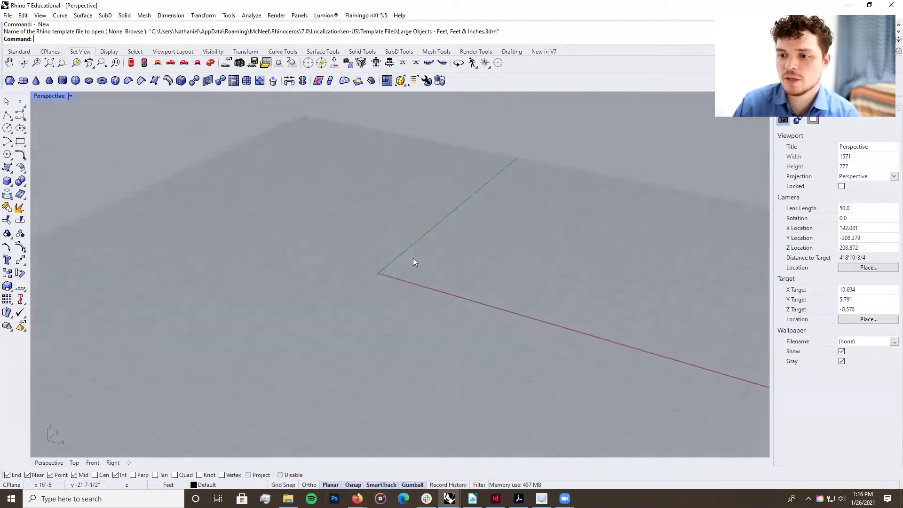
scroll(357, 273, down, 4)
scroll(379, 269, up, 7)
scroll(380, 272, up, 2)
scroll(385, 282, up, 3)
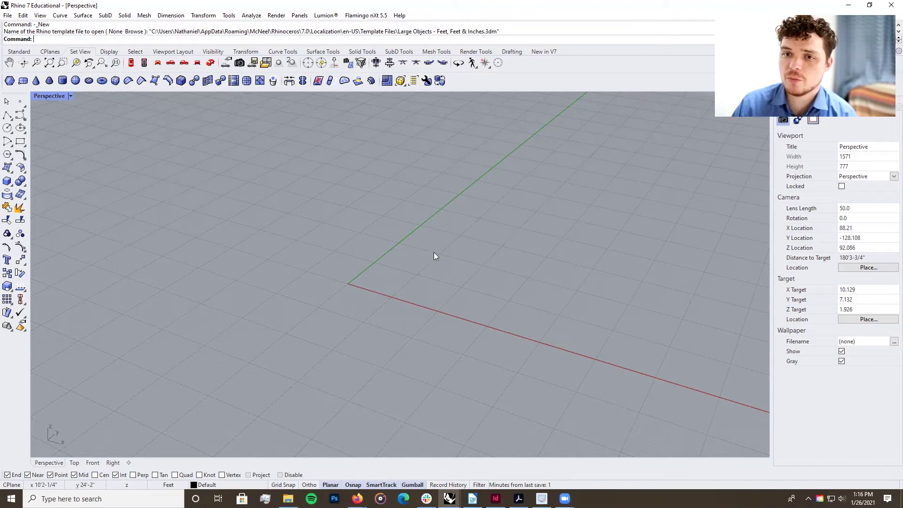
right_drag(383, 276, 367, 251)
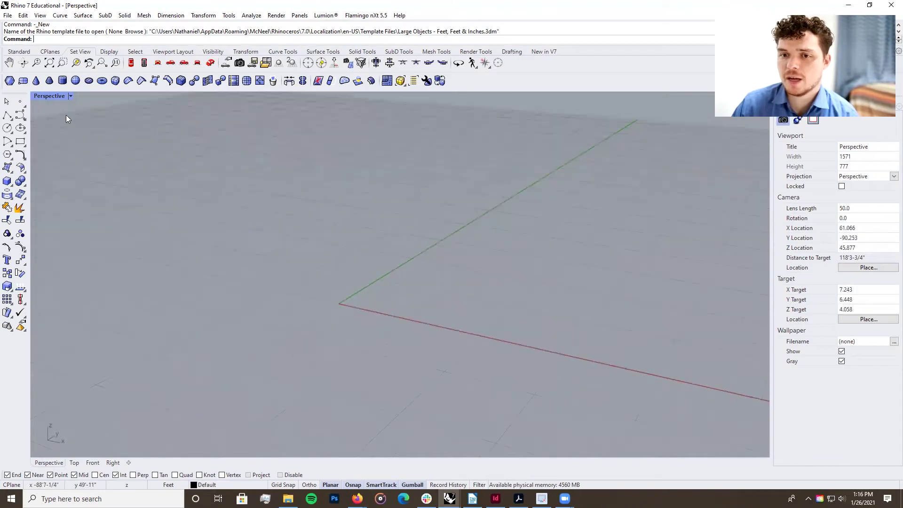
double_click(53, 97)
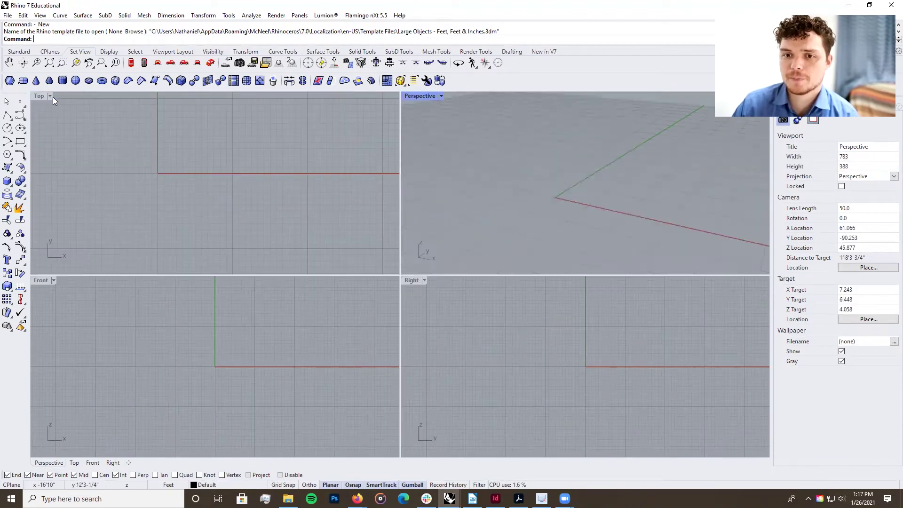
- Set the Perspective viewport to Shaded, try the Rendered display mode, and return it to Shaded
click(440, 96)
click(440, 140)
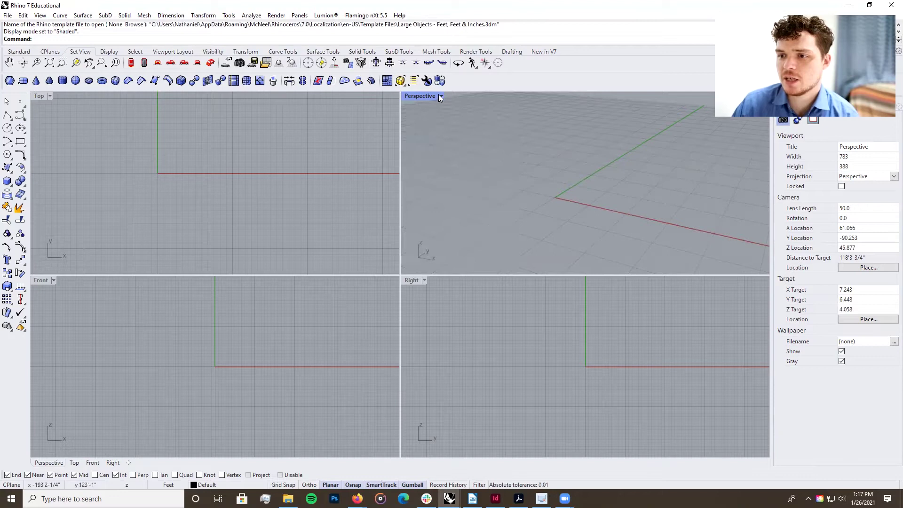
click(441, 96)
click(443, 147)
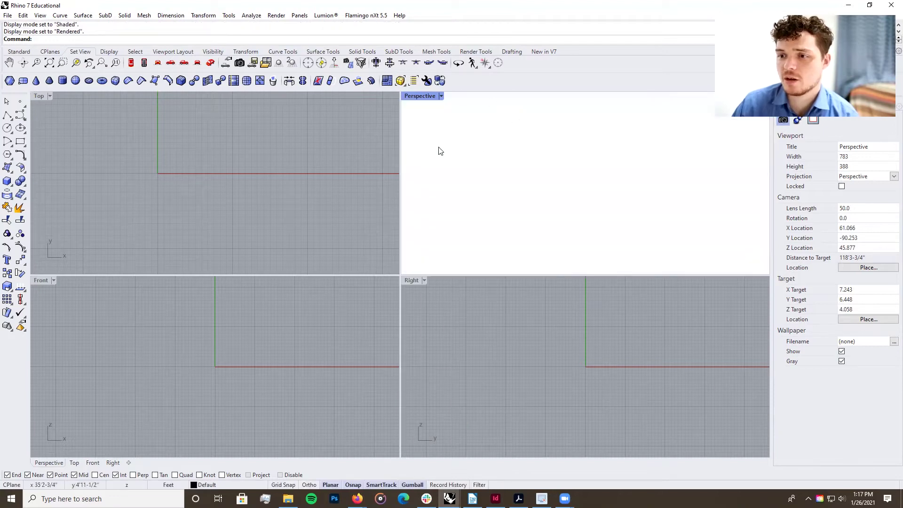
click(441, 95)
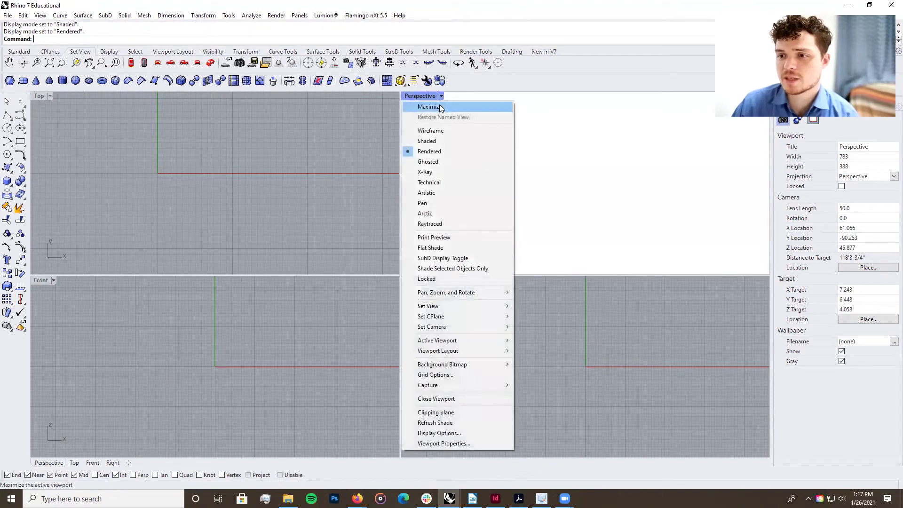
click(465, 141)
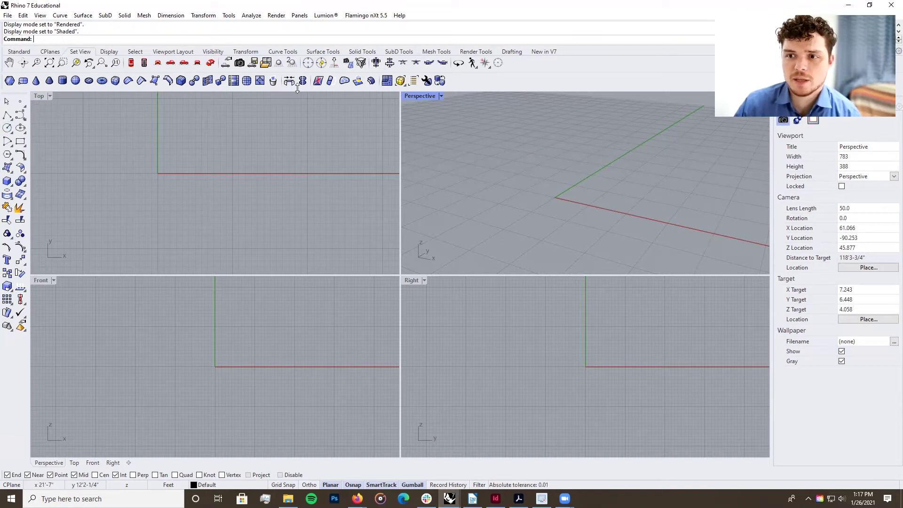
click(299, 15)
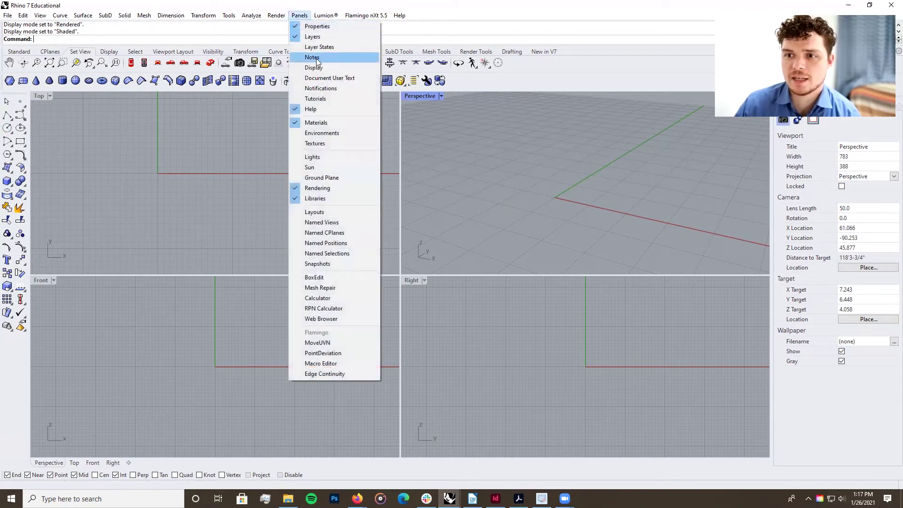
click(299, 16)
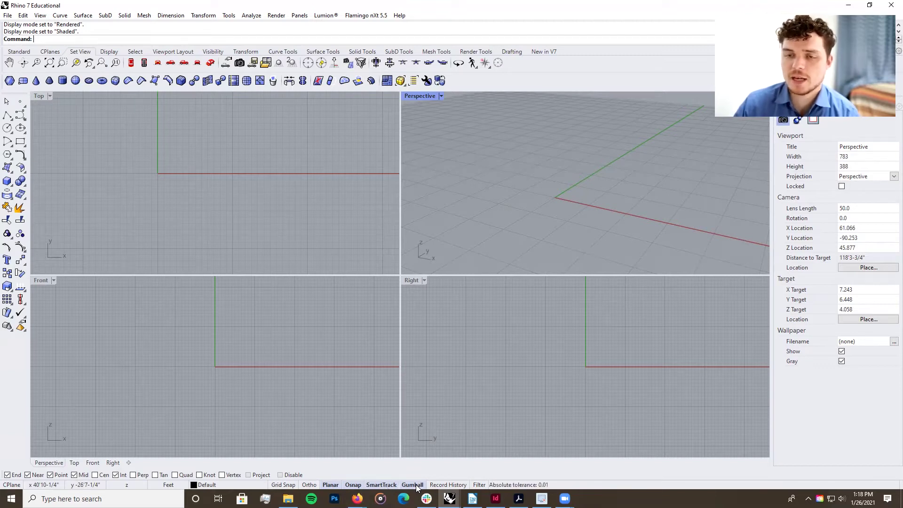
click(335, 486)
click(337, 487)
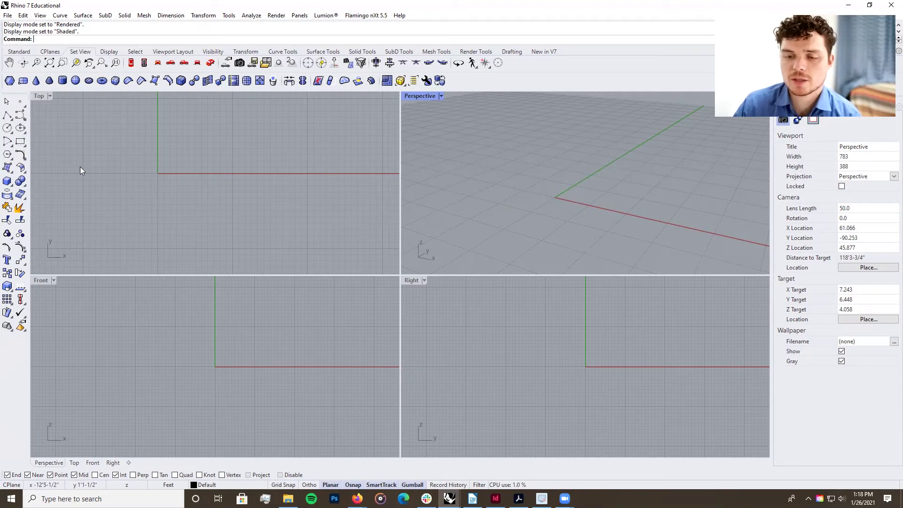
- Draw a center-radius circle in the Top viewport, centred above and slightly left of the origin, reaching across the green axis
mouse_move(164, 177)
right_down()
mouse_move(168, 171)
mouse_move(170, 192)
right_up()
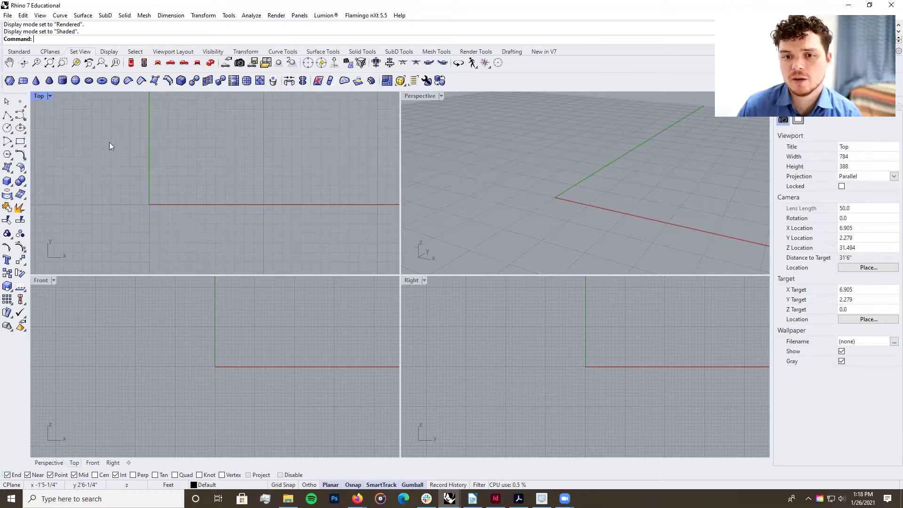
click(8, 128)
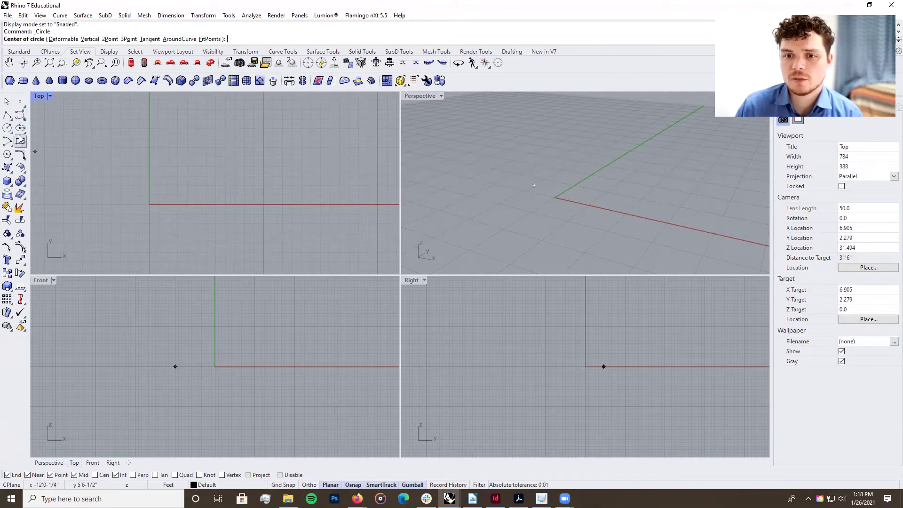
click(131, 161)
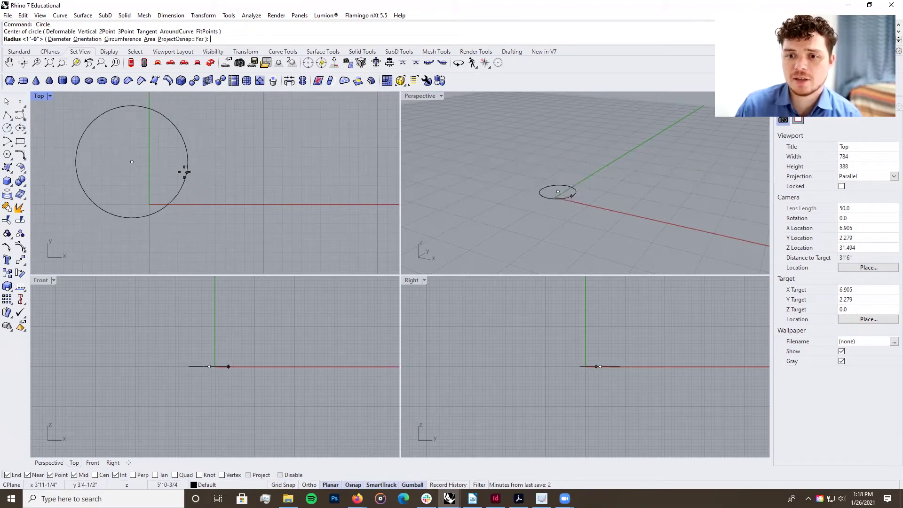
click(175, 169)
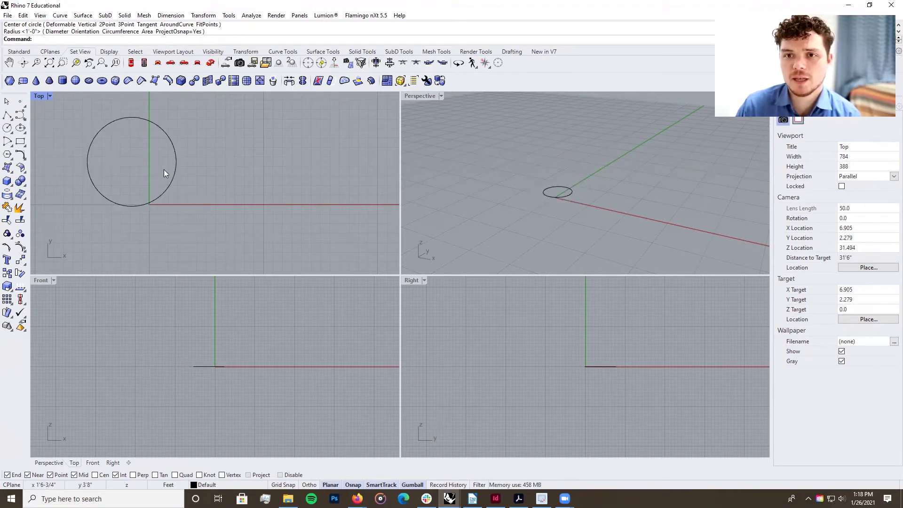
- Draw a 12" by 12" rectangle in the Top viewport with its first corner at the origin 0,0
click(174, 172)
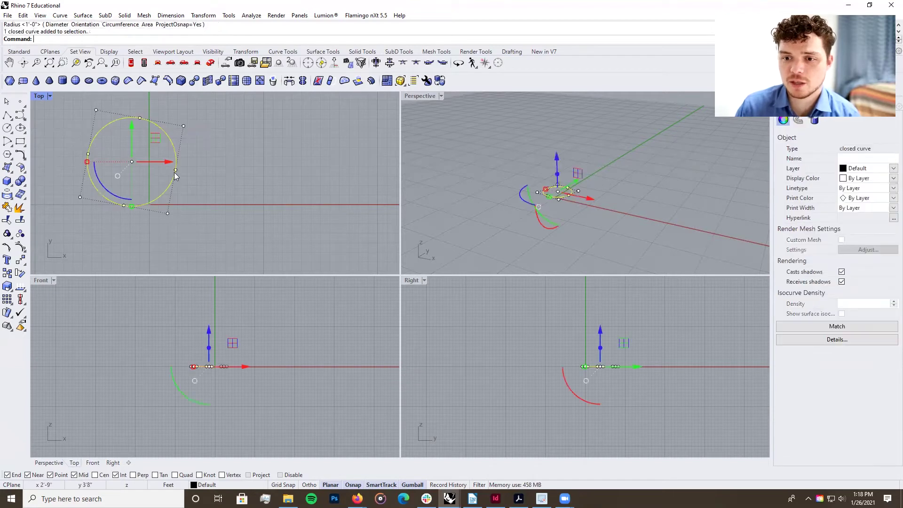
key(Escape)
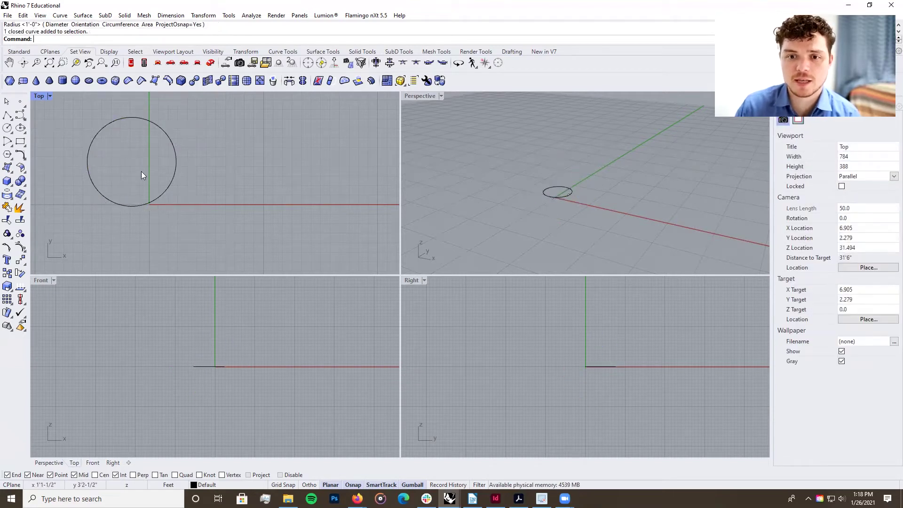
click(20, 141)
scroll(70, 186, down, 2)
scroll(70, 186, down, 1)
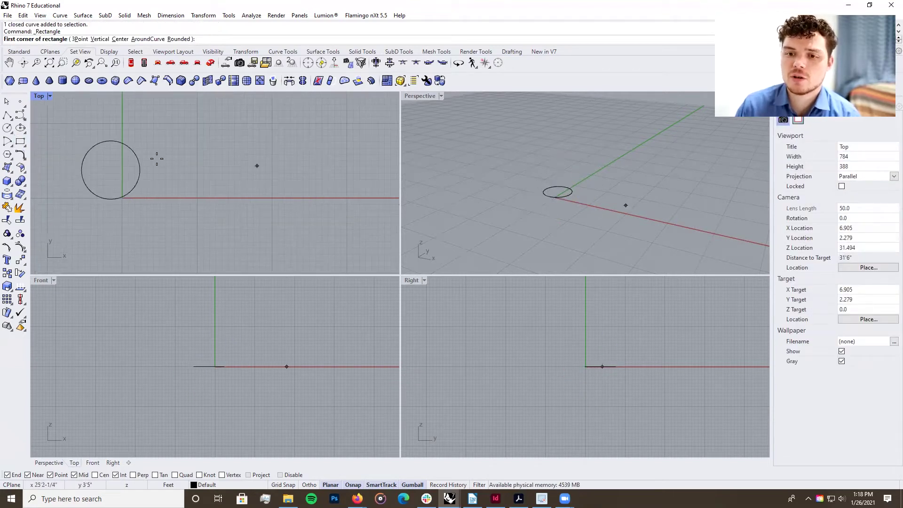
scroll(207, 196, down, 2)
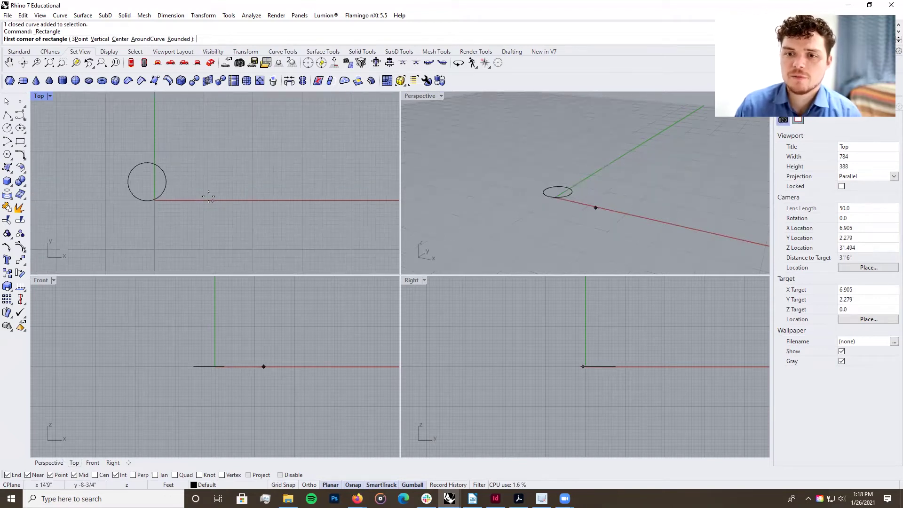
scroll(189, 182, up, 2)
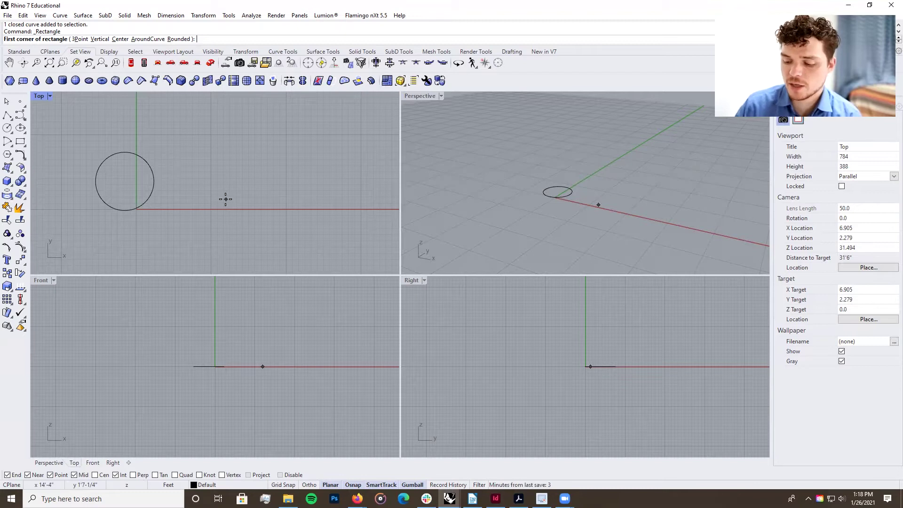
text(0,0)
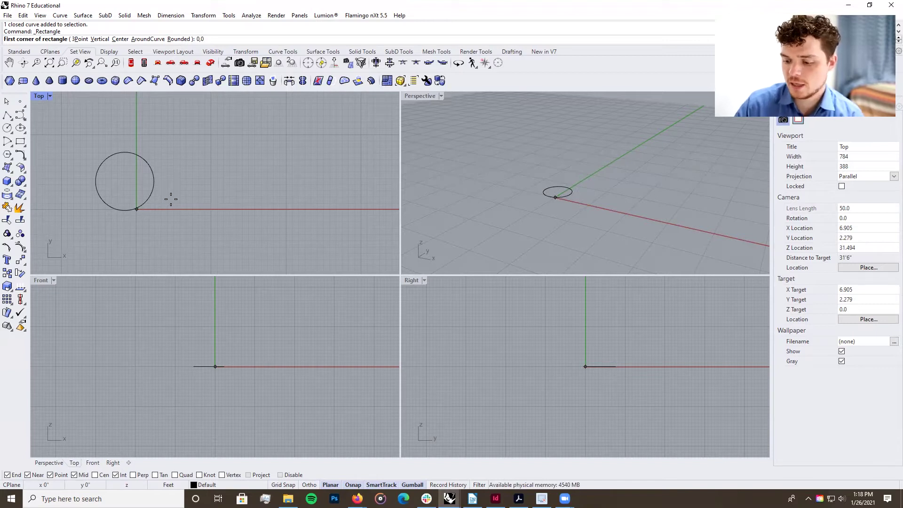
key(Return)
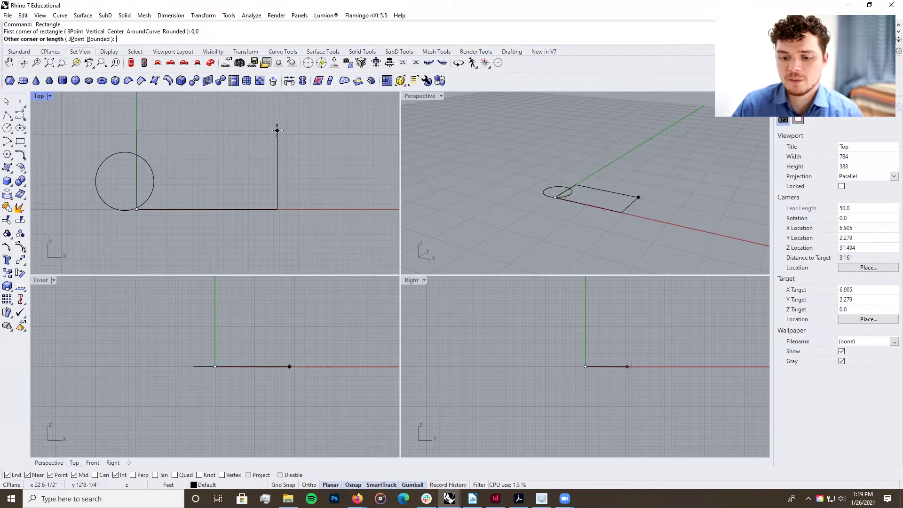
text(12")
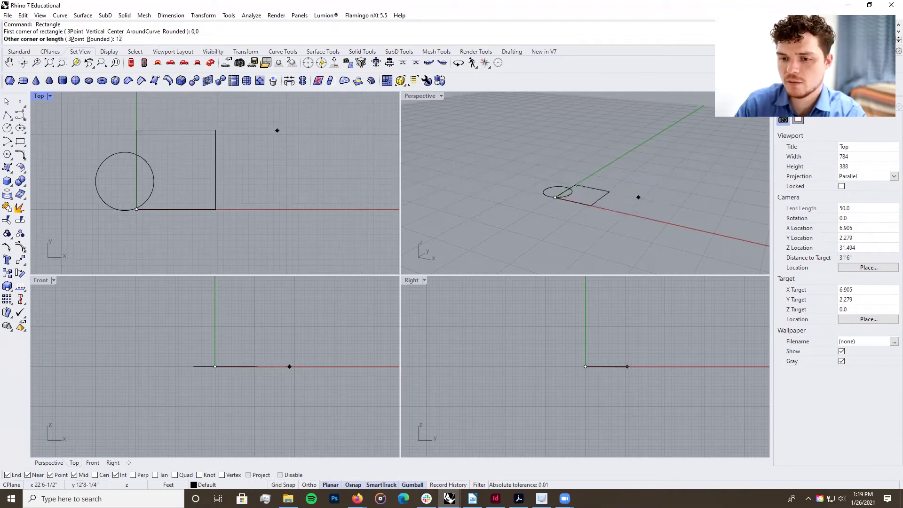
key(Return)
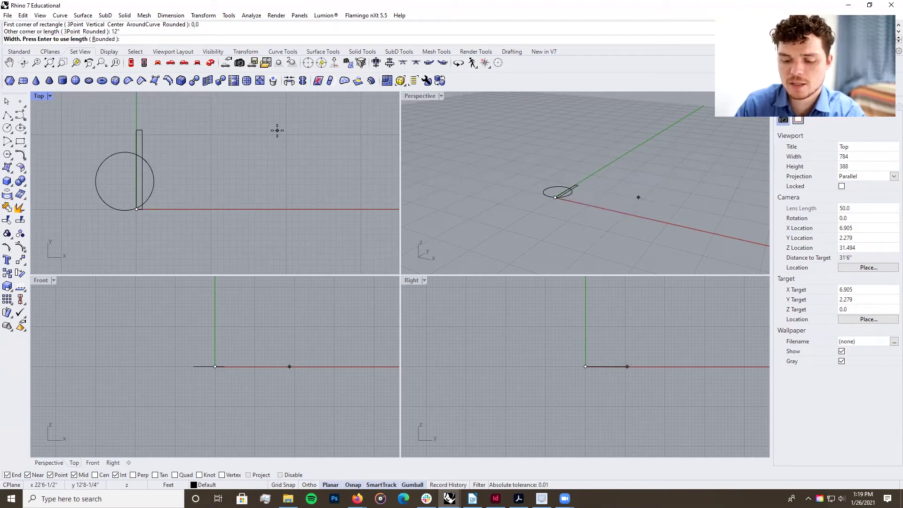
key(Return)
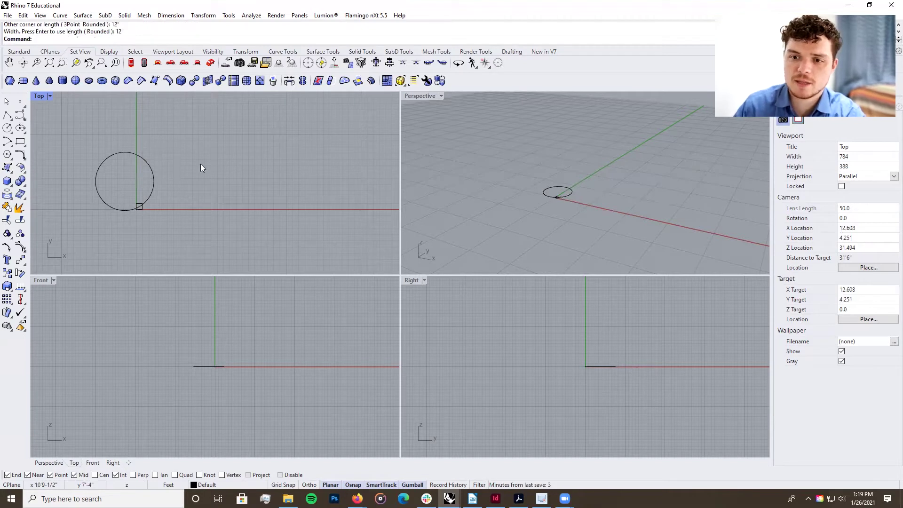
- Delete the circle beside the origin in the Top viewport
click(153, 190)
key(Delete)
scroll(153, 218, up, 10)
scroll(128, 204, down, 10)
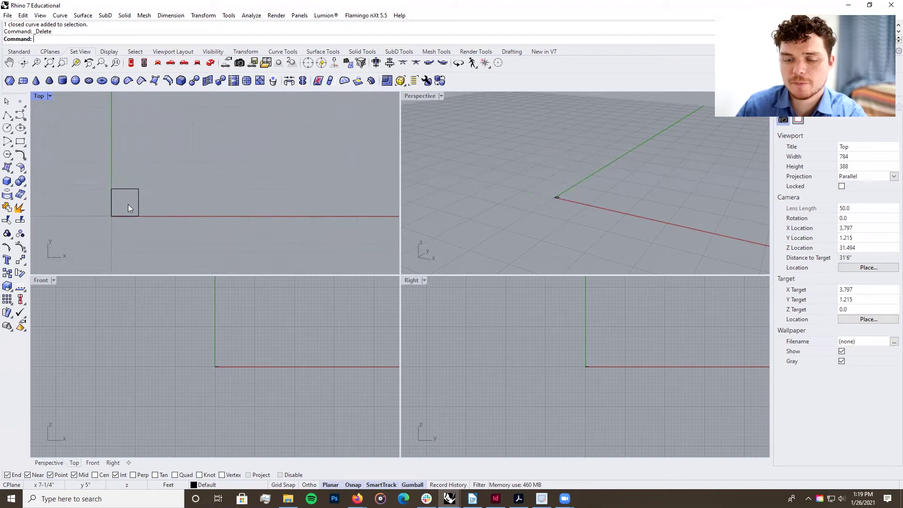
- Draw two overlapping corner-to-corner rectangles in the Top viewport, above the red axis and to the right of the small square
click(24, 141)
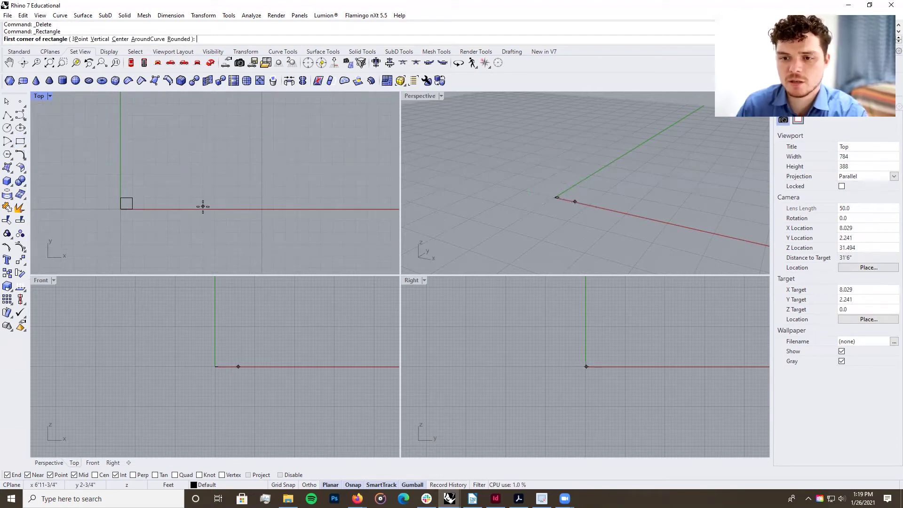
click(164, 146)
click(281, 206)
click(20, 141)
click(206, 126)
click(353, 184)
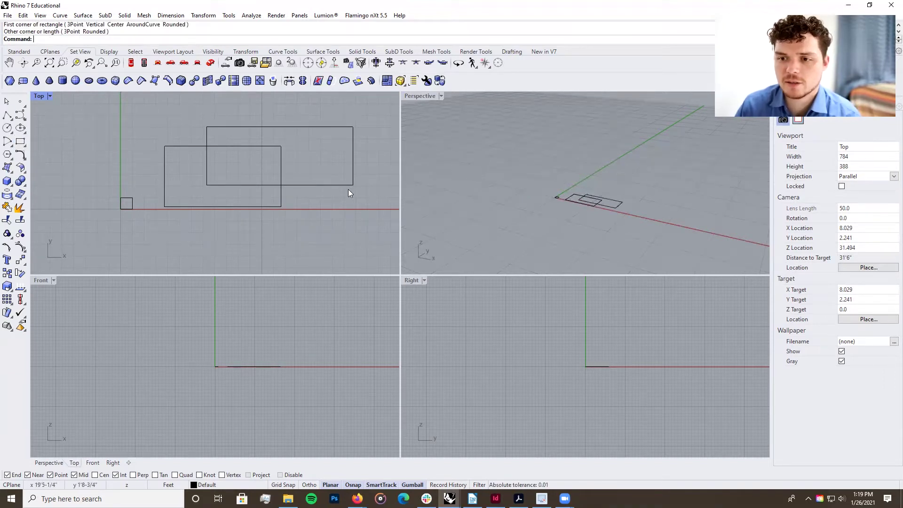
- Draw a larger rectangle in the Top viewport that encloses both overlapping rectangles and extends below the red axis
scroll(110, 223, down, 2)
click(21, 141)
click(141, 140)
click(298, 228)
click(299, 222)
key(Escape)
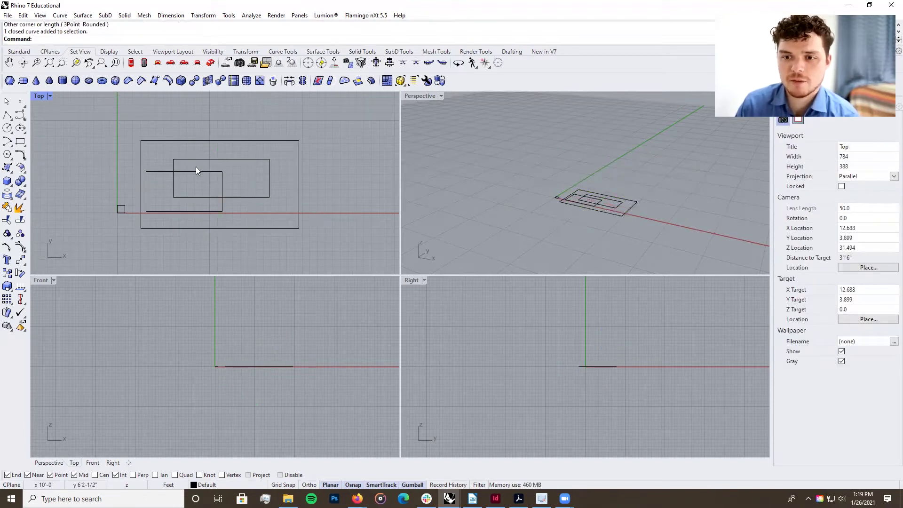
- Examine the nested rectangles by selecting them individually in the Top viewport and viewing them from a low angle in Perspective
scroll(196, 167, up, 5)
click(211, 176)
key(Escape)
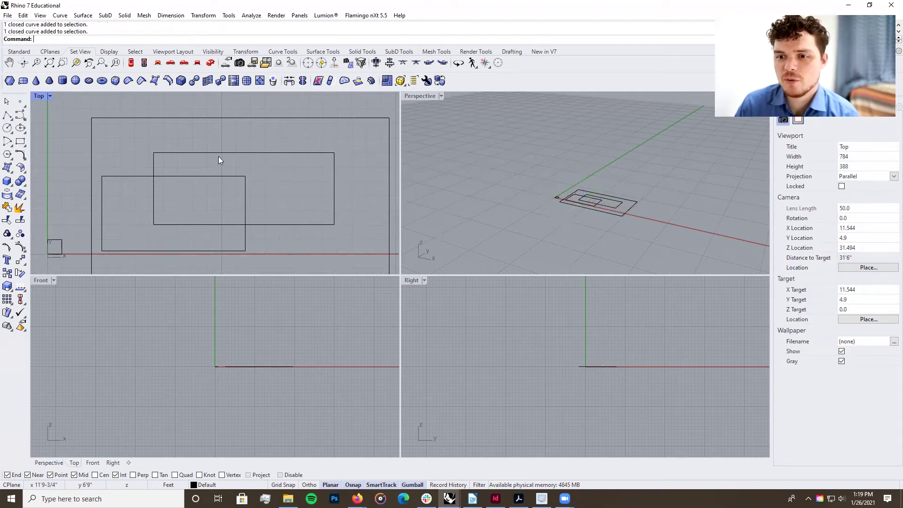
scroll(218, 160, down, 4)
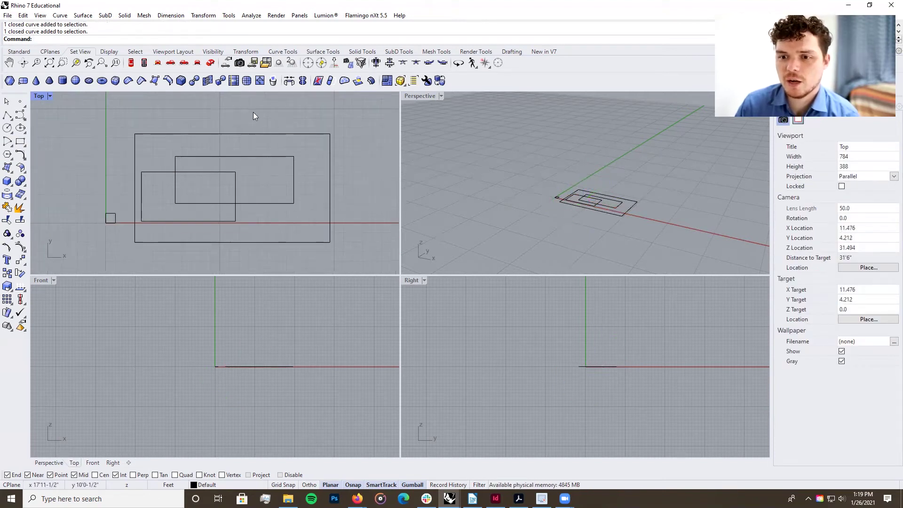
click(202, 172)
click(202, 157)
click(163, 145)
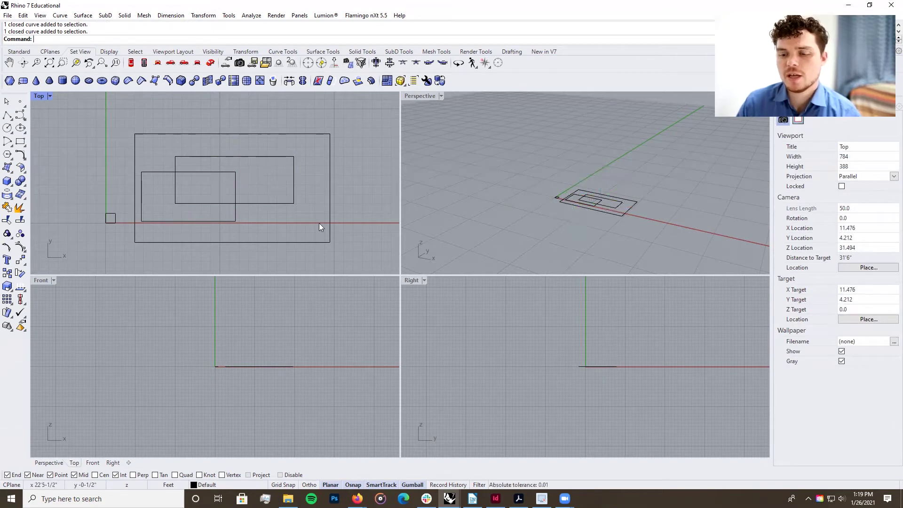
scroll(172, 205, down, 4)
scroll(218, 205, up, 6)
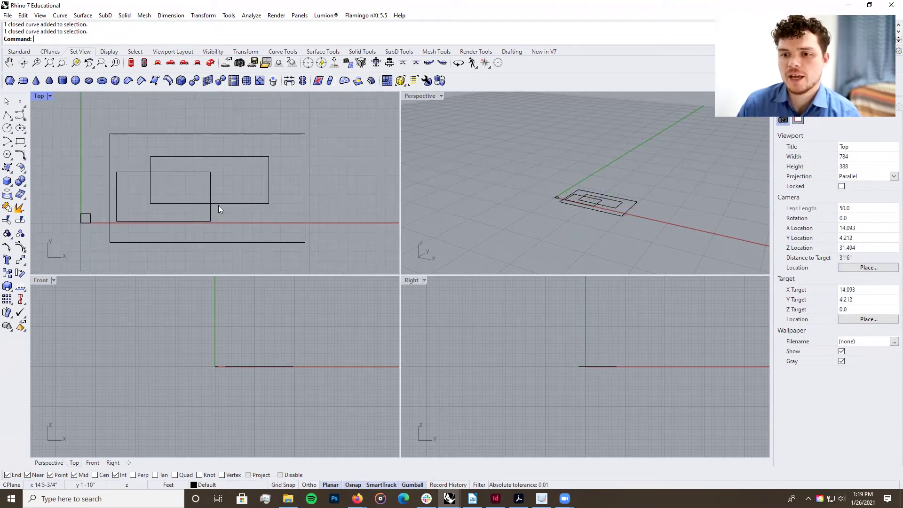
right_drag(580, 234, 639, 210)
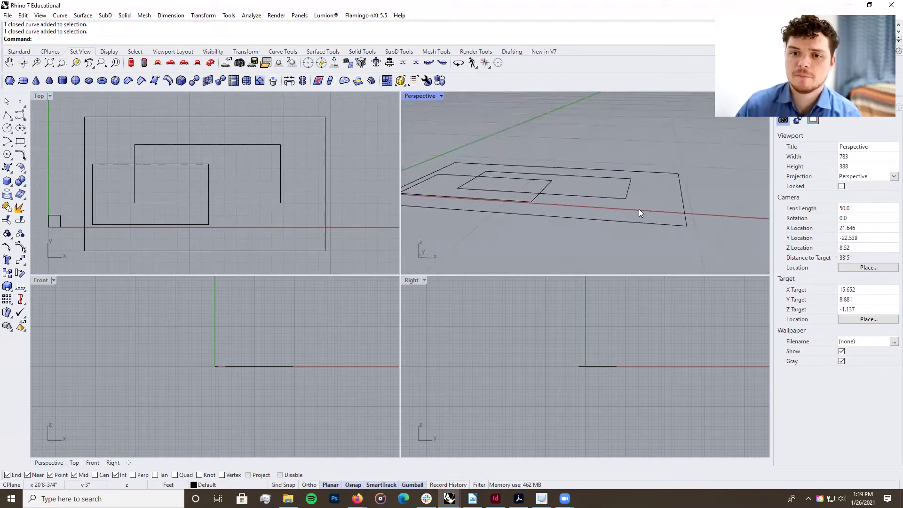
- Draw a non-planar polyline from the red axis in Top, through a raised point in Front, to the upper edges of the middle and outer rectangles in Top
click(7, 115)
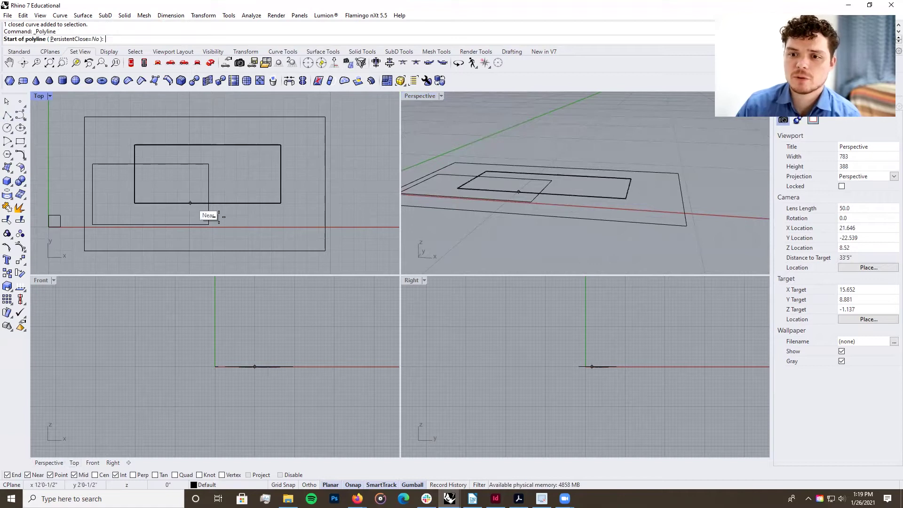
click(248, 228)
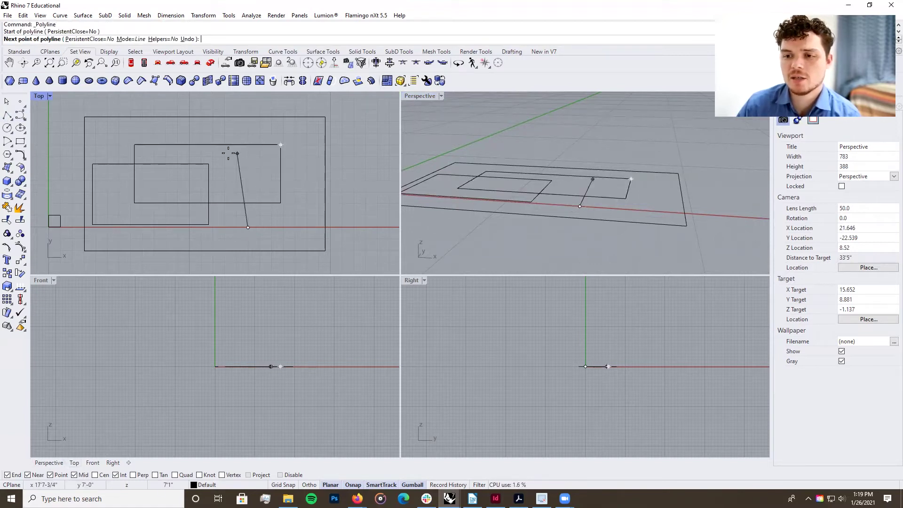
click(313, 323)
click(248, 144)
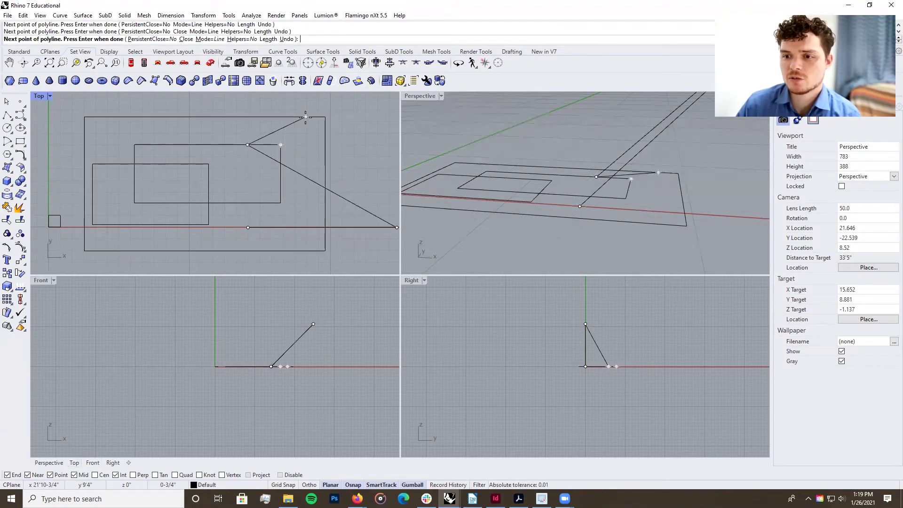
key(Return)
- Project the non-planar polyline onto the Perspective construction plane with ProjectToCPlane, deleting the input object
scroll(572, 216, down, 6)
right_drag(656, 212, 568, 216)
scroll(565, 165, up, 6)
right_drag(563, 183, 619, 191)
click(620, 195)
right_drag(690, 222, 527, 142)
scroll(526, 142, down, 2)
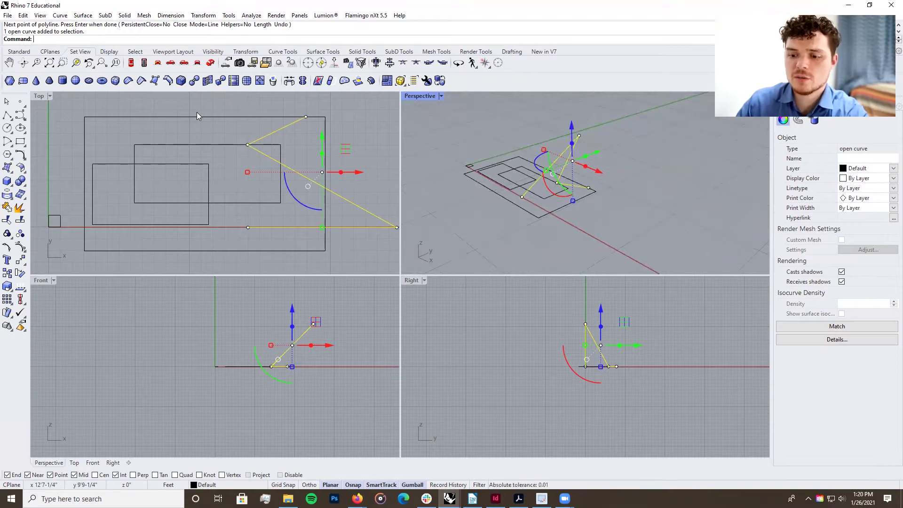
text(ProjectToCPlane)
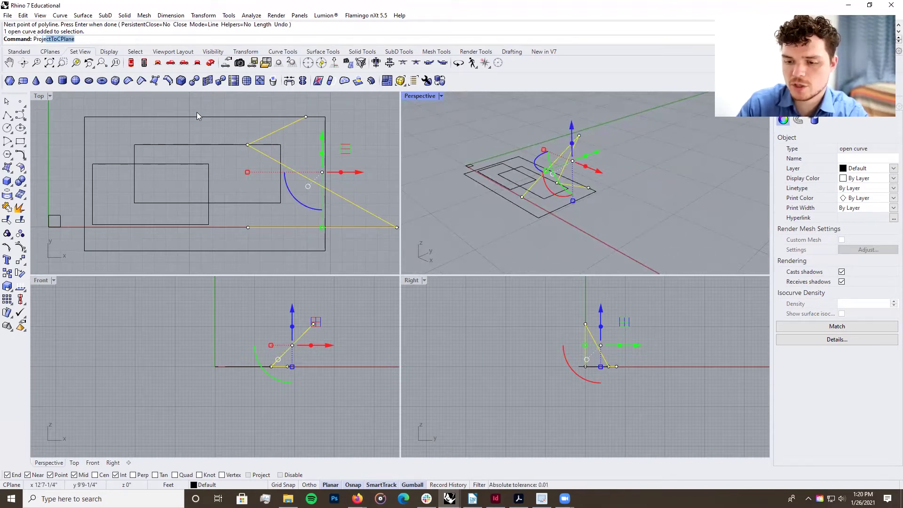
key(Return)
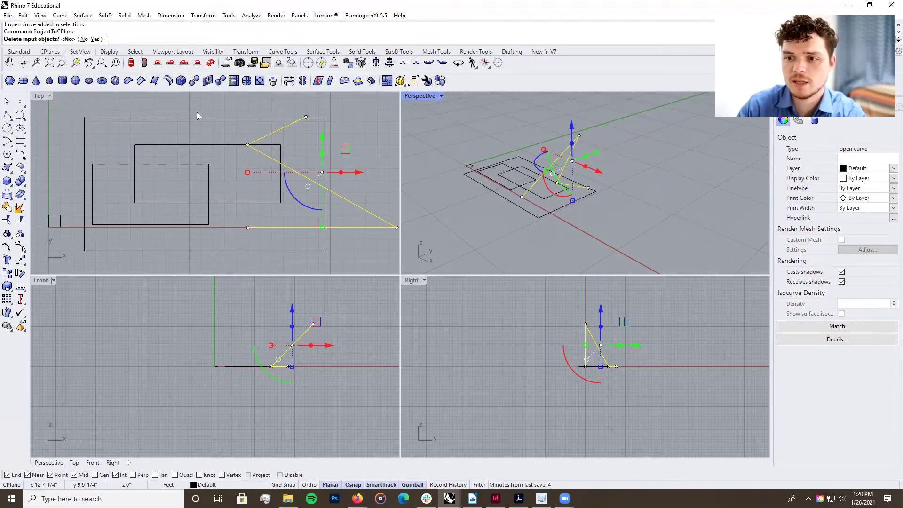
click(97, 39)
right_drag(518, 254, 675, 228)
click(675, 225)
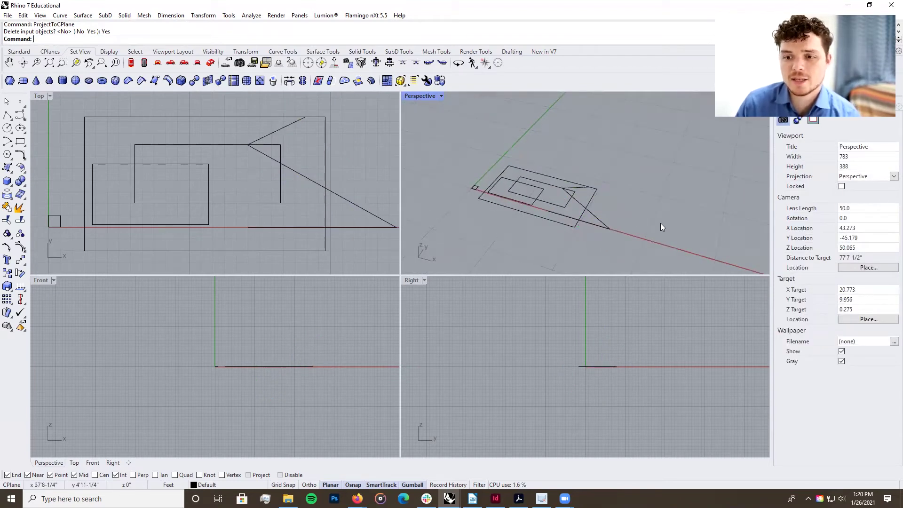
click(601, 227)
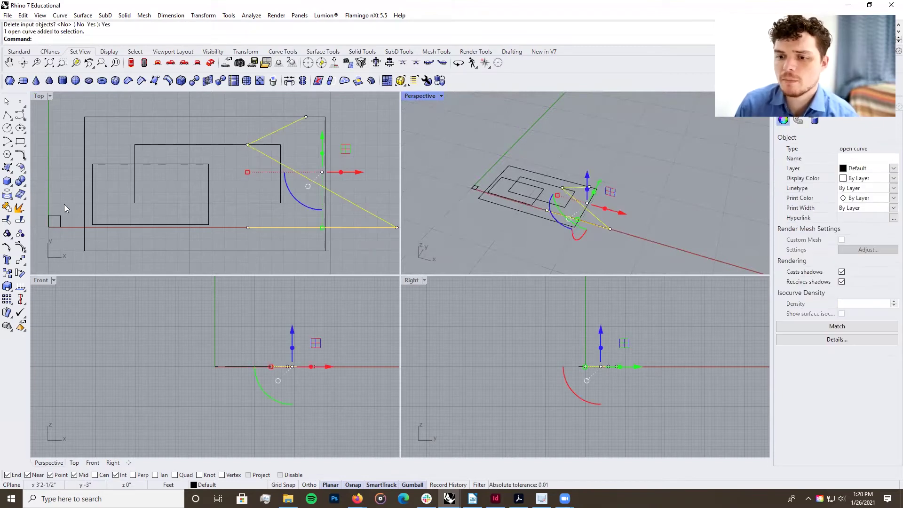
- Draw an upright three-segment open polyline in the Front viewport, starting and ending at the red axis with two raised points
click(7, 114)
click(270, 366)
click(264, 322)
click(321, 342)
click(315, 365)
key(Return)
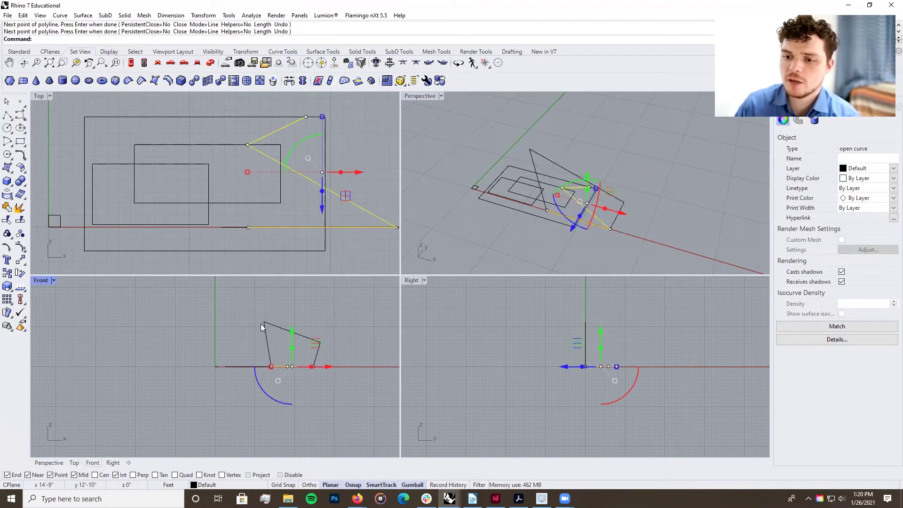
key(Escape)
- Project the upright polyline onto the Front construction plane with ProjectToCPlane, deleting the input object, and check it in Perspective
click(307, 339)
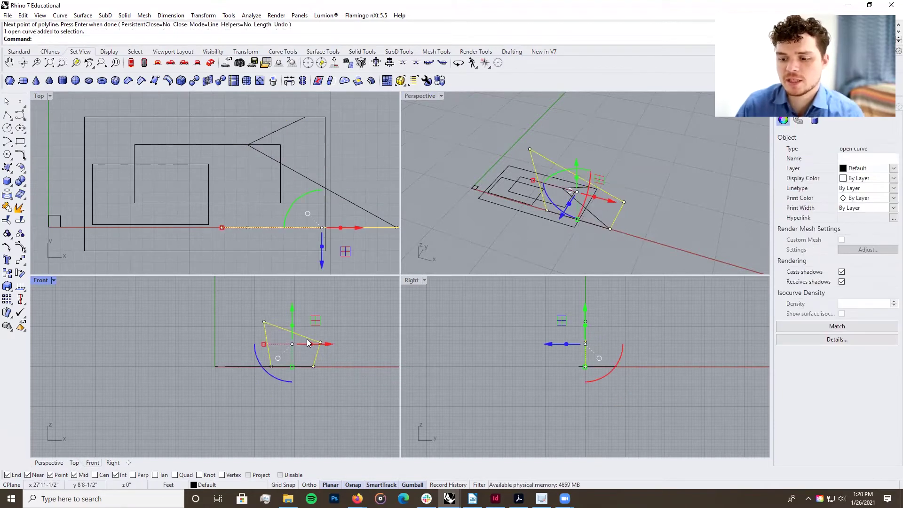
text(ProjectToCPlane)
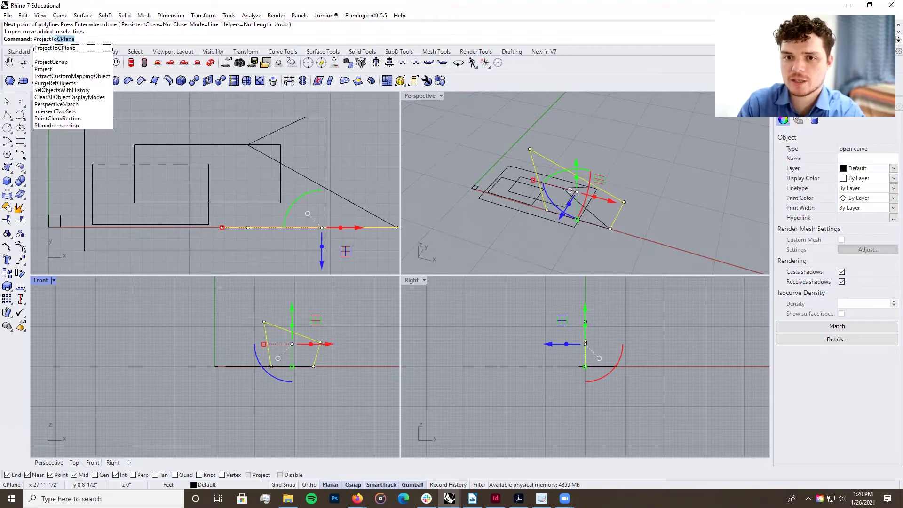
key(Return)
click(95, 39)
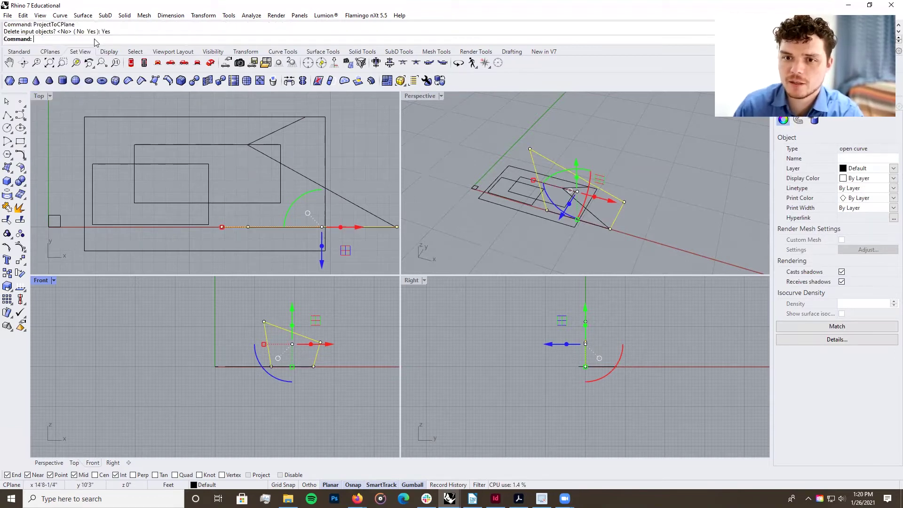
click(368, 357)
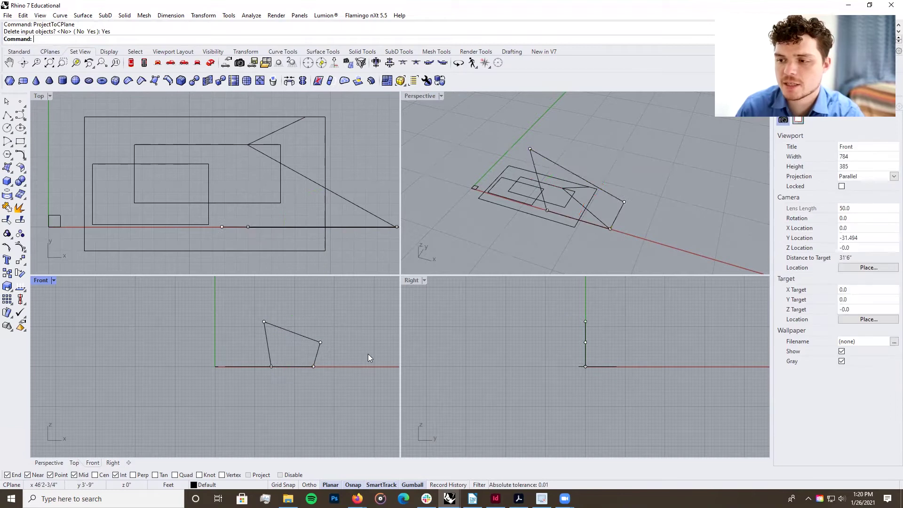
right_drag(632, 212, 522, 160)
click(315, 314)
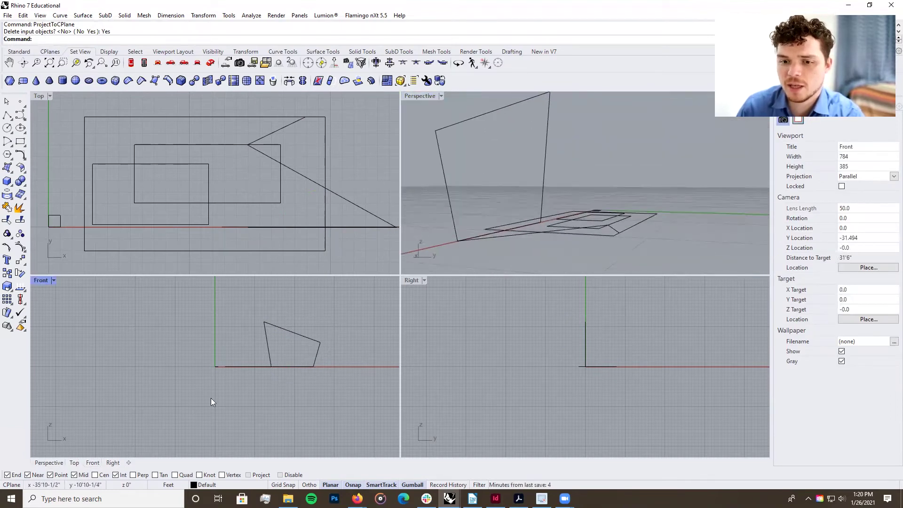
- Delete the flat polyline and the upright polyline, leaving only the rectangles
right_drag(468, 258, 590, 228)
scroll(590, 228, down, 5)
click(593, 233)
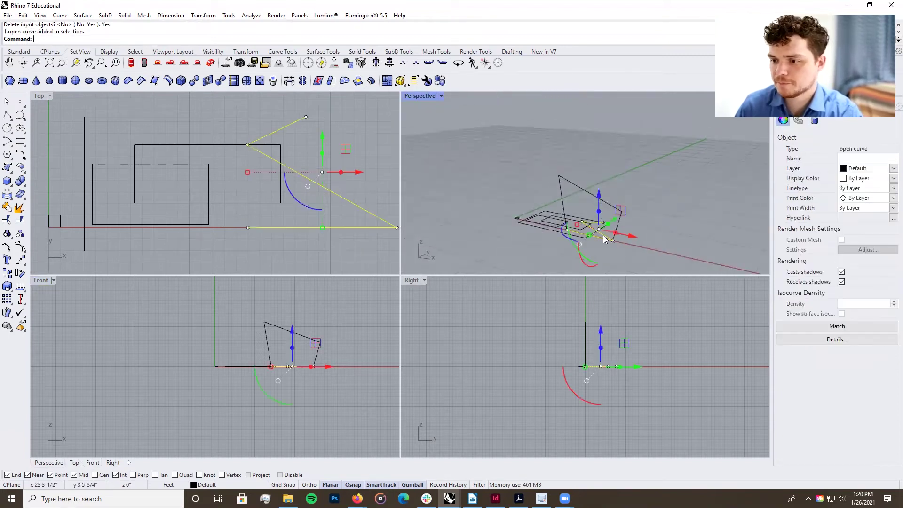
key(Delete)
click(620, 222)
key(Delete)
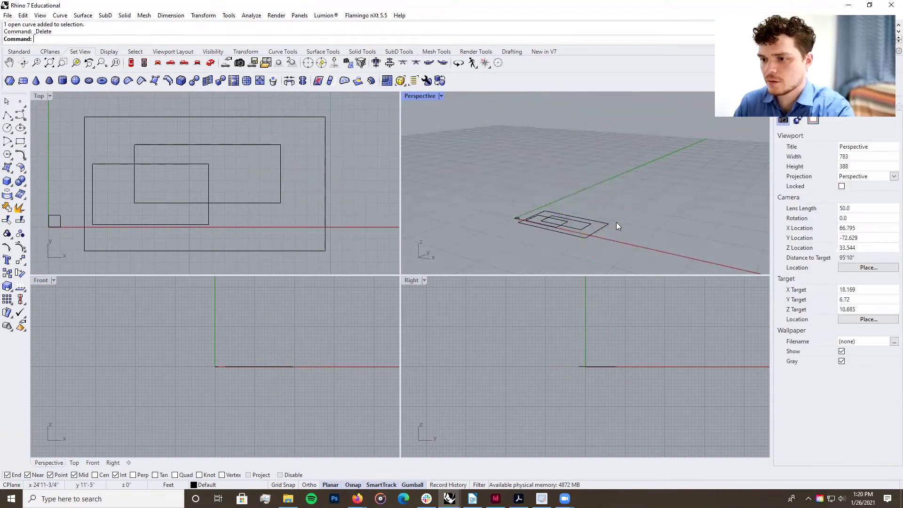
- Zoom out and pan the Top viewport around the rectangles to demonstrate navigation in a parallel view
scroll(302, 200, down, 1)
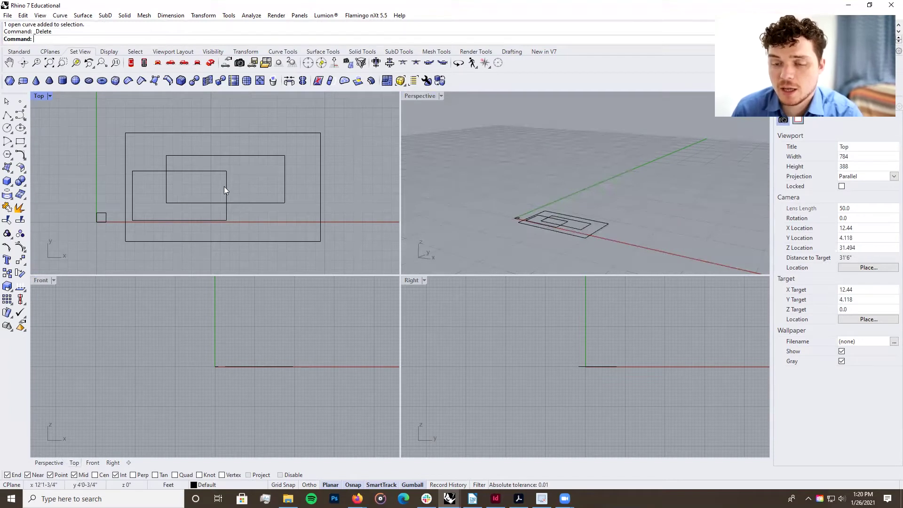
right_drag(254, 195, 243, 190)
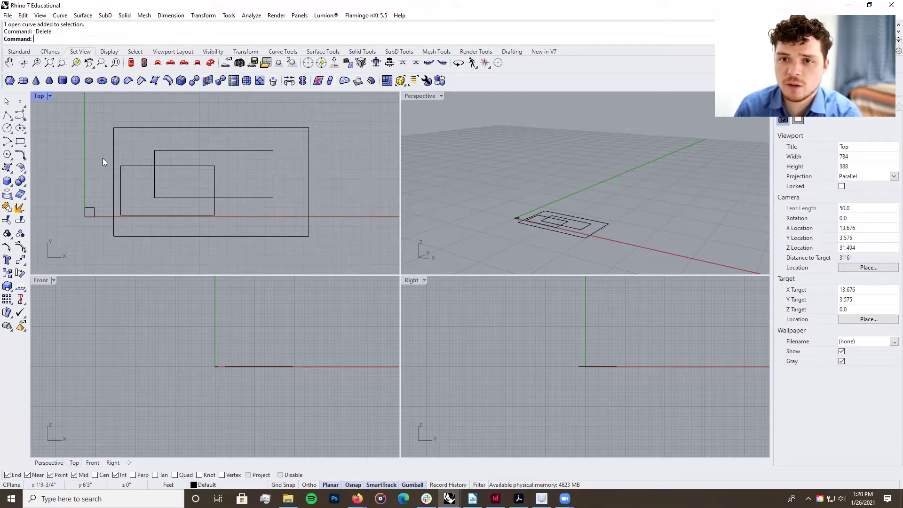
right_drag(141, 177, 199, 178)
right_drag(319, 184, 267, 187)
right_drag(135, 171, 234, 223)
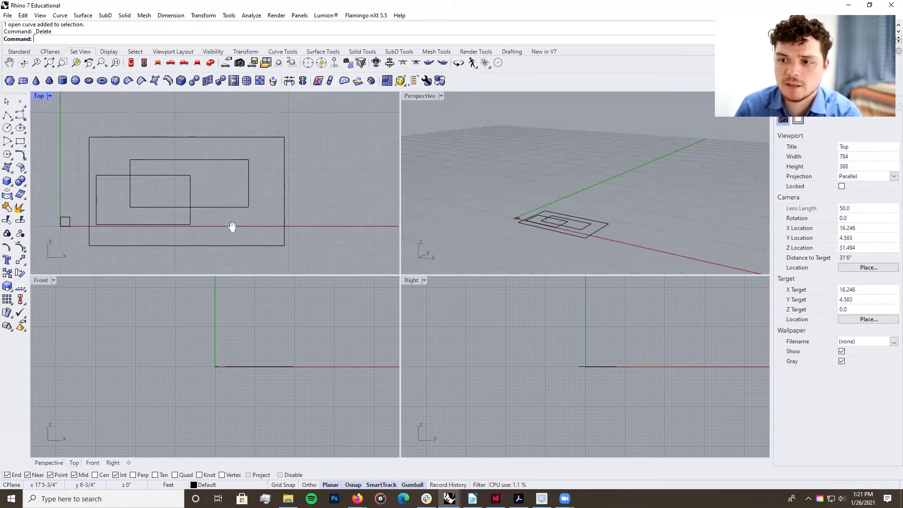
- Orbit, pan and zoom the Perspective viewport to examine the rectangles from different angles and distances
right_drag(618, 215, 632, 202)
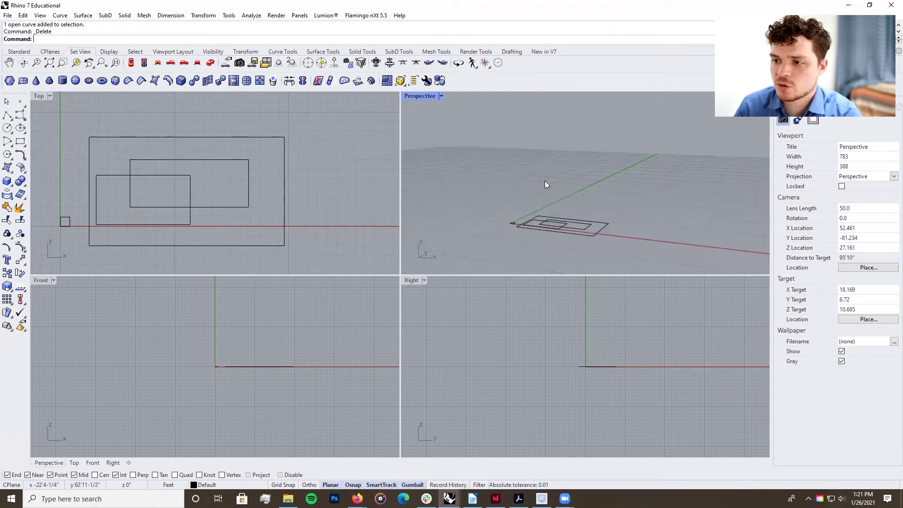
scroll(546, 184, down, 2)
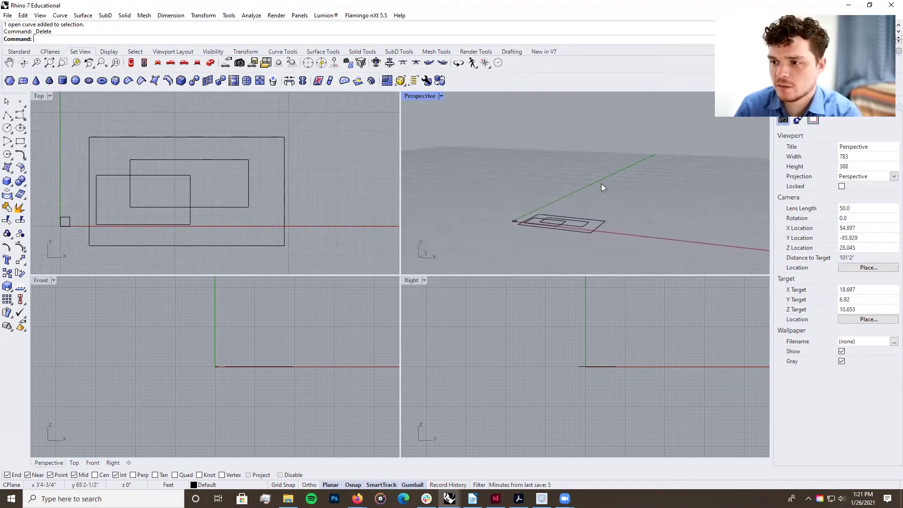
mouse_move(598, 186)
shift+right_down()
mouse_move(538, 190)
mouse_move(605, 204)
mouse_move(600, 177)
mouse_move(615, 177)
mouse_move(590, 185)
mouse_move(638, 189)
mouse_move(584, 173)
mouse_move(583, 133)
shift+right_up()
mouse_move(581, 177)
ctrl+right_down()
mouse_move(581, 165)
mouse_move(577, 185)
mouse_move(580, 168)
ctrl+right_up()
scroll(599, 219, up, 4)
scroll(599, 219, down, 3)
scroll(599, 219, up, 2)
scroll(599, 219, down, 3)
scroll(585, 193, up, 3)
mouse_move(594, 201)
right_down()
mouse_move(651, 205)
mouse_move(592, 155)
mouse_move(595, 197)
right_up()
scroll(597, 193, down, 6)
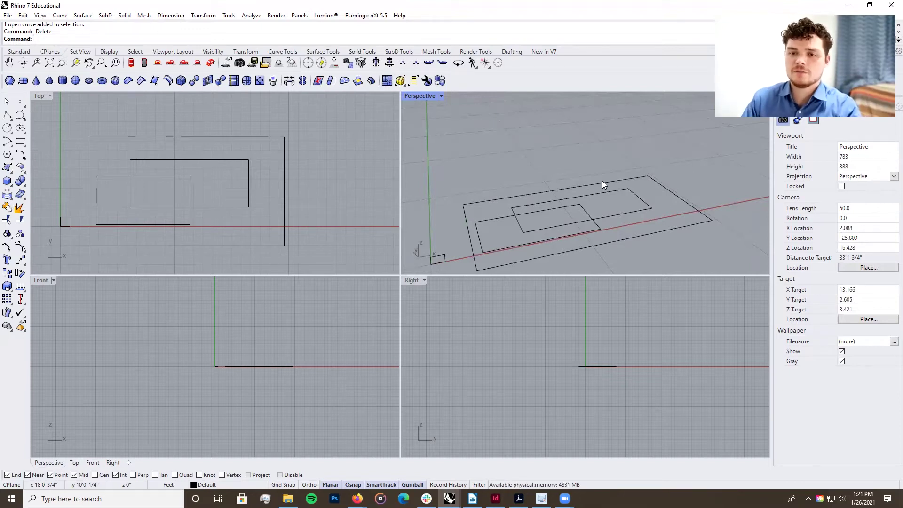
scroll(602, 188, down, 8)
scroll(603, 191, up, 10)
right_drag(602, 191, 522, 263)
right_drag(613, 183, 633, 188)
scroll(631, 188, down, 5)
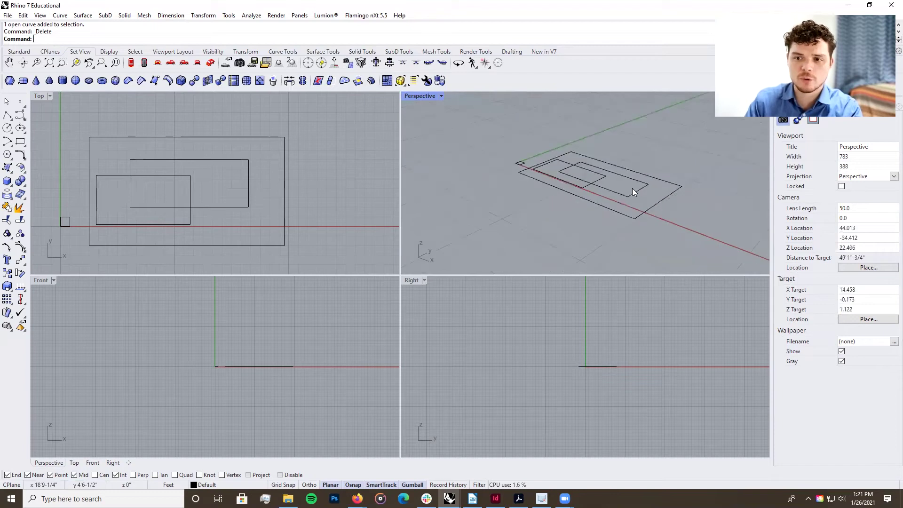
- Scale the middle overlapping rectangle up with the gumball in Perspective until it extends far beyond the other rectangles
click(618, 190)
mouse_move(617, 196)
right_down()
mouse_move(602, 199)
mouse_move(617, 202)
right_up()
scroll(538, 175, down, 6)
drag(540, 178, 606, 243)
right_drag(573, 230, 533, 217)
scroll(511, 200, up, 10)
right_drag(475, 195, 696, 163)
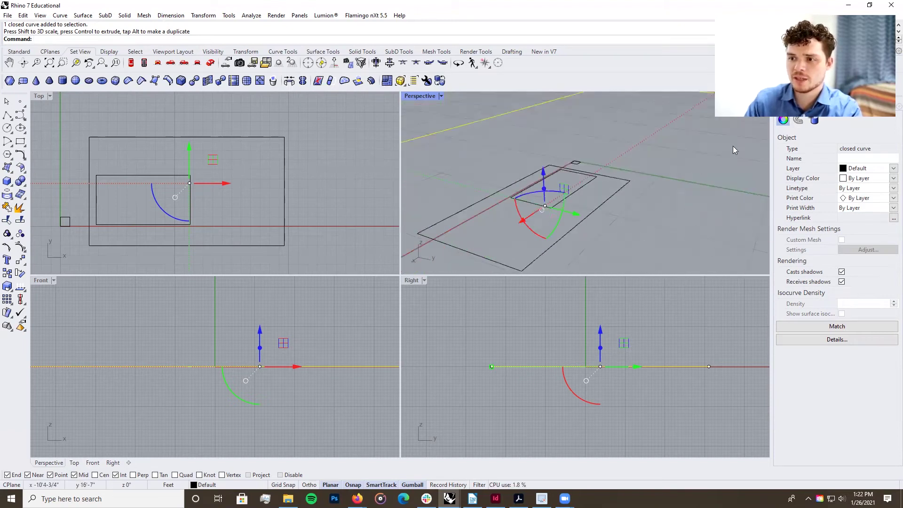
- Select the small square at the origin and frame it in Perspective with Zoom Selected
scroll(527, 230, down, 10)
click(607, 209)
scroll(538, 225, up, 8)
right_drag(562, 211, 551, 222)
click(551, 223)
click(608, 211)
click(554, 223)
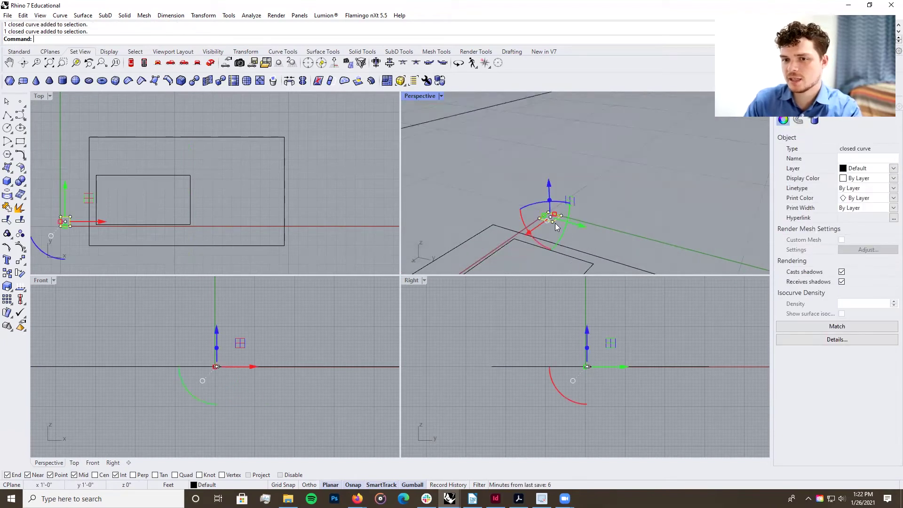
click(76, 62)
- Orbit around the small square at the origin to view it from several sides in Perspective
mouse_move(484, 188)
right_down()
mouse_move(532, 193)
mouse_move(649, 174)
mouse_move(501, 185)
right_up()
right_drag(723, 193, 600, 191)
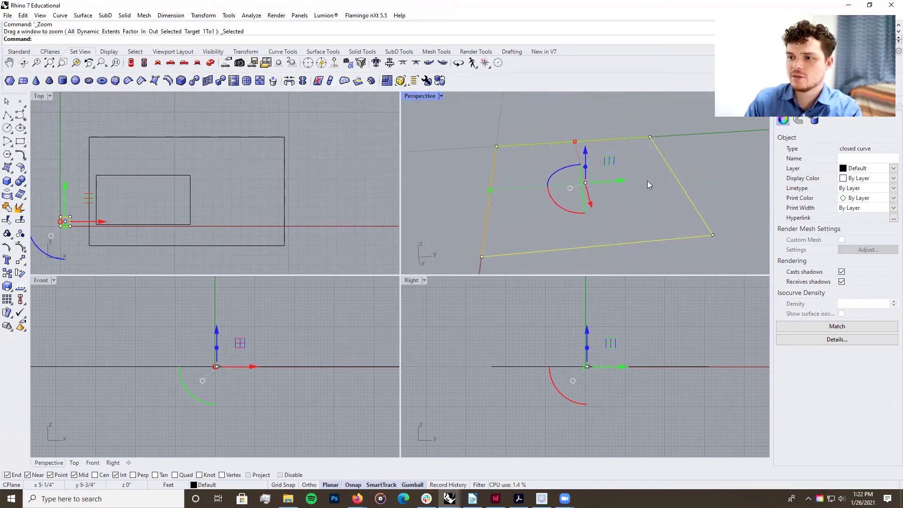
right_drag(646, 151, 515, 192)
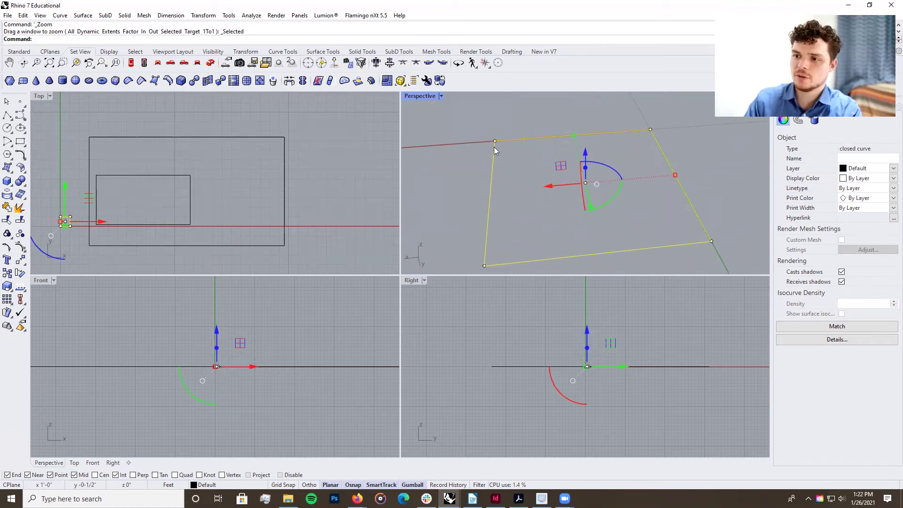
right_drag(710, 214, 606, 195)
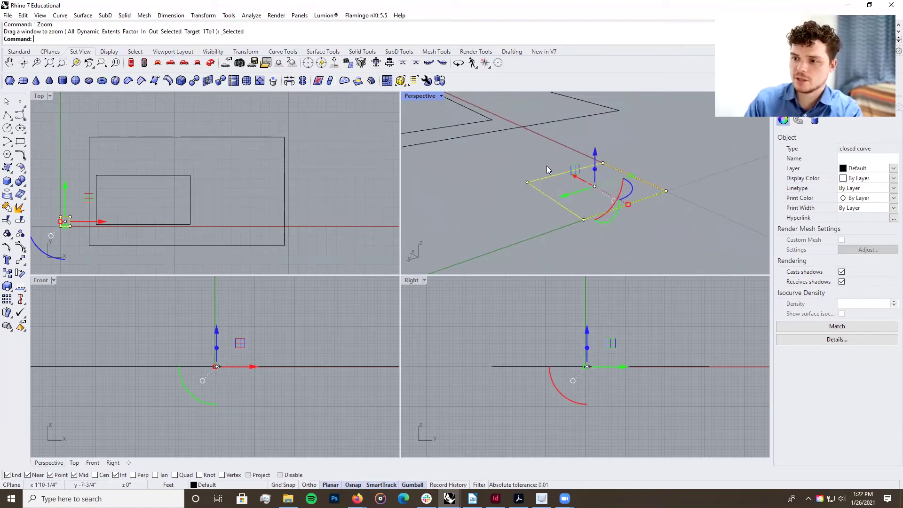
right_drag(674, 170, 583, 191)
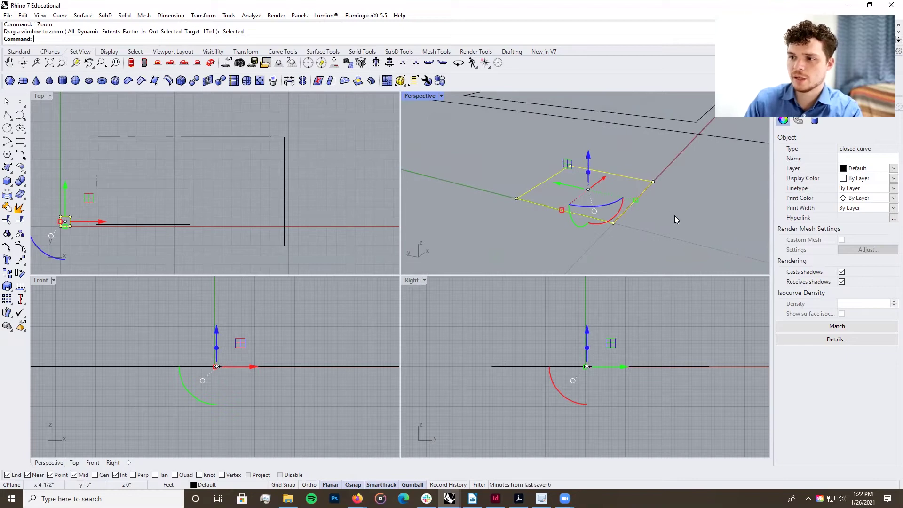
click(674, 215)
scroll(614, 200, down, 5)
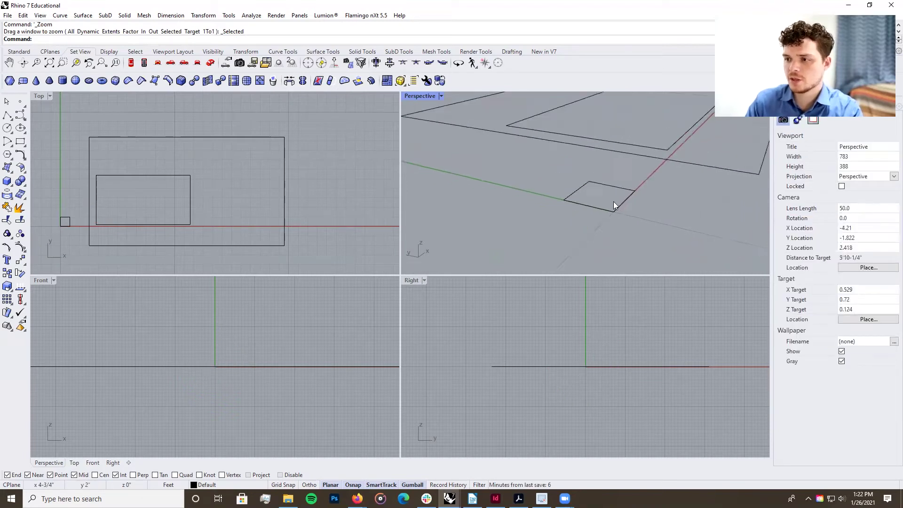
right_drag(600, 216, 621, 195)
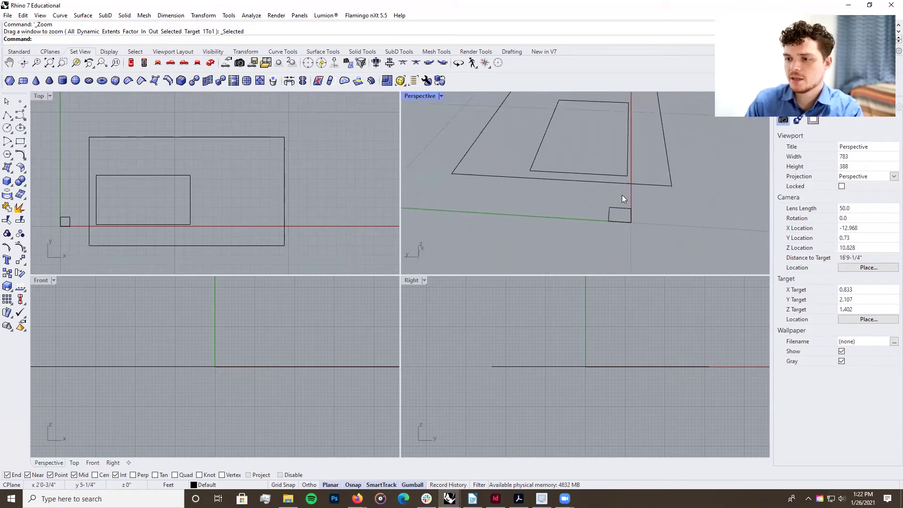
- Move the small square with the gumball arrows across the green axis and slightly above the construction plane
click(621, 207)
right_drag(671, 216, 493, 211)
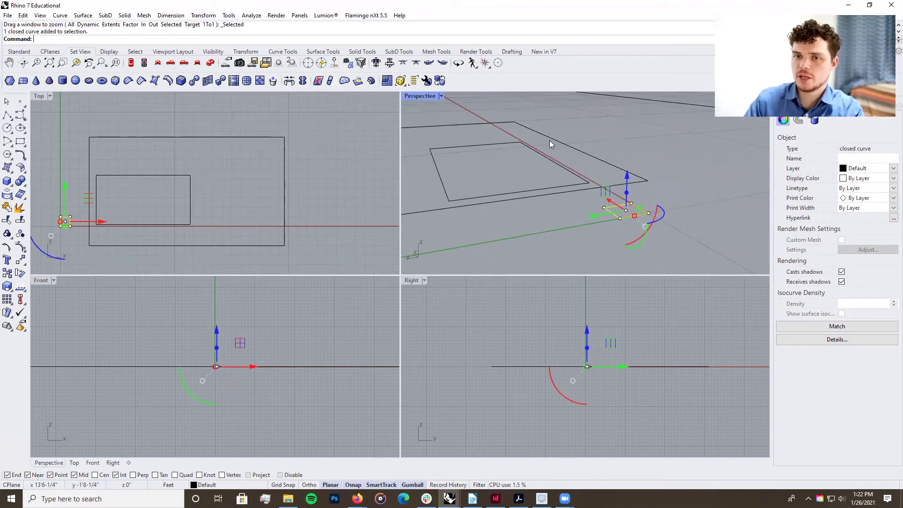
right_drag(658, 214, 646, 199)
drag(601, 218, 541, 214)
right_drag(629, 230, 585, 194)
drag(586, 195, 623, 187)
drag(591, 158, 590, 121)
drag(618, 160, 577, 196)
click(605, 232)
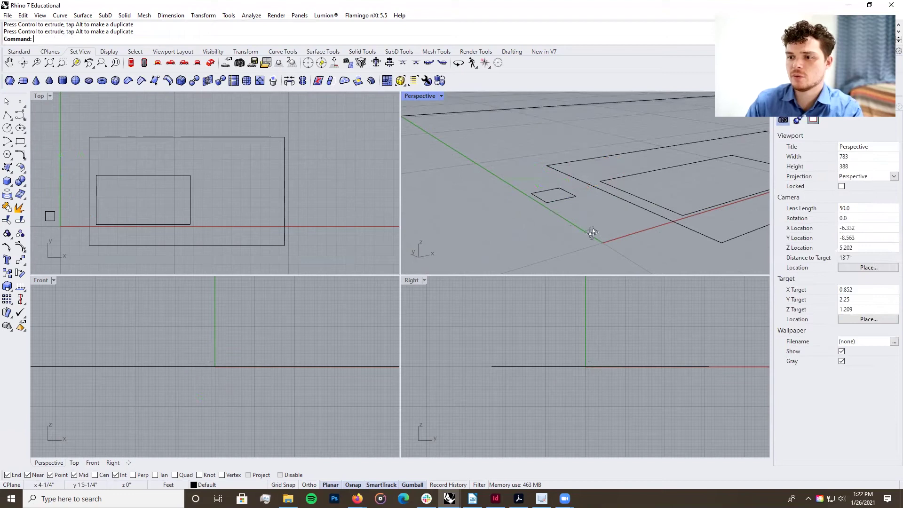
- Extrude the small square upward into a low open box with the gumball's extrude dot
right_drag(592, 232, 568, 216)
click(571, 222)
scroll(570, 211, up, 10)
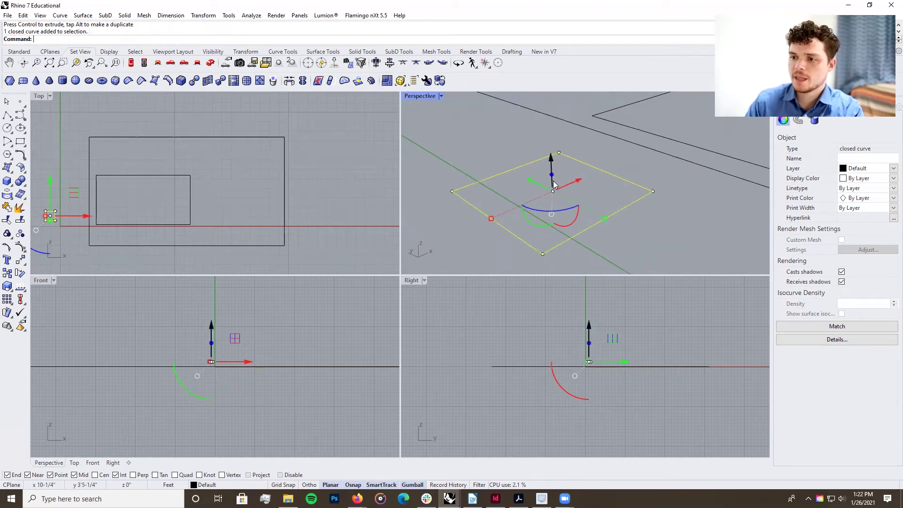
drag(552, 180, 549, 127)
scroll(574, 158, down, 7)
click(608, 210)
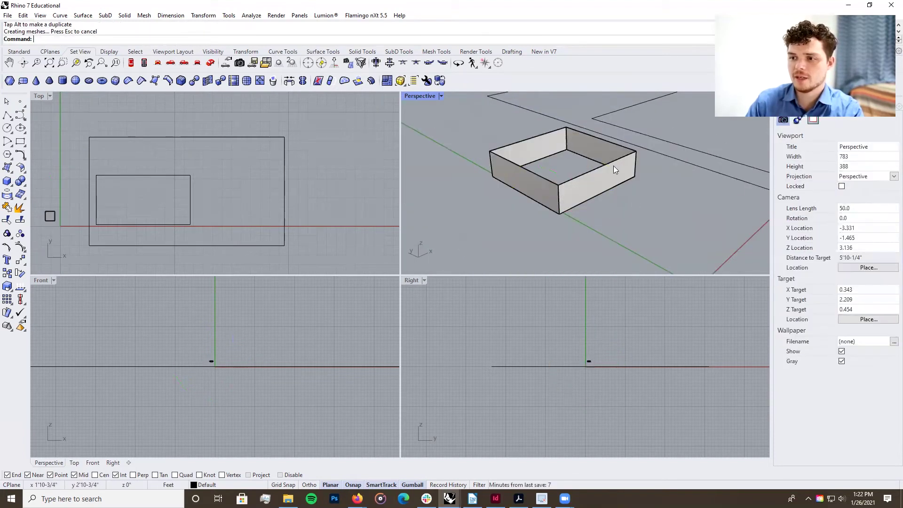
- Close the open extrusion with Cap and delete the resulting solid, keeping the square curve
click(606, 166)
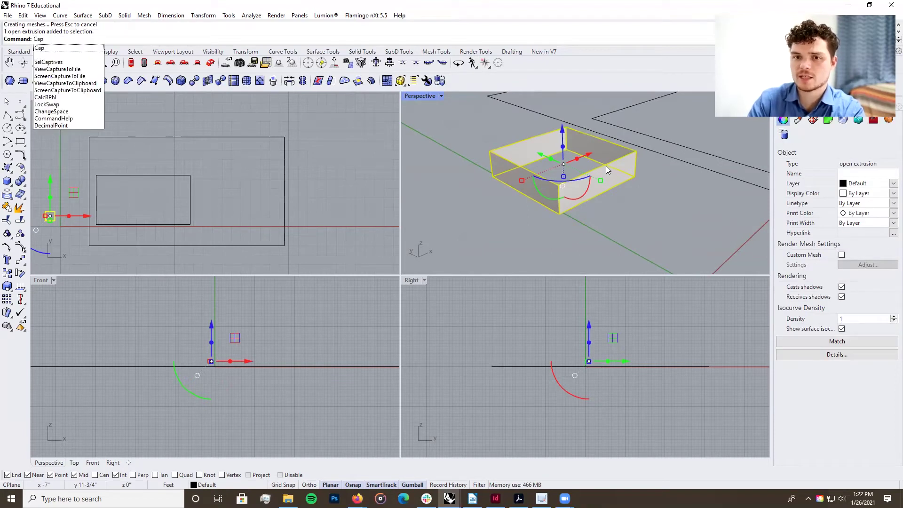
key(Return)
click(654, 235)
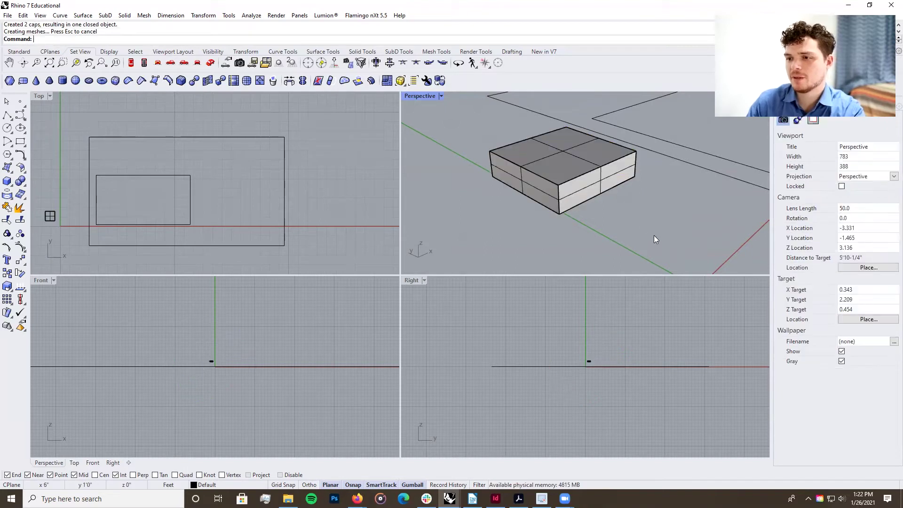
click(589, 157)
key(Delete)
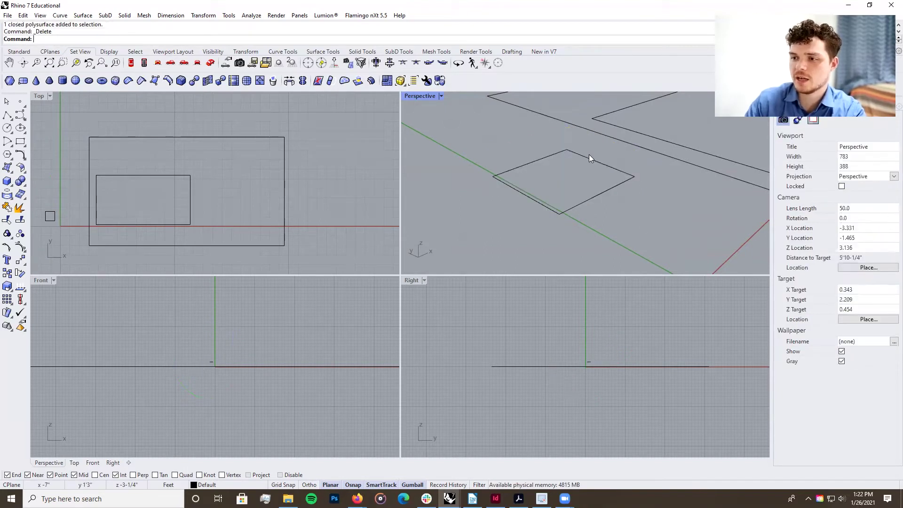
- Scale the small square in both planar directions with the gumball handles into a larger rectangle spanning the green axis
click(604, 193)
click(619, 220)
click(598, 194)
scroll(608, 175, down, 4)
right_drag(609, 176, 600, 226)
scroll(616, 196, up, 2)
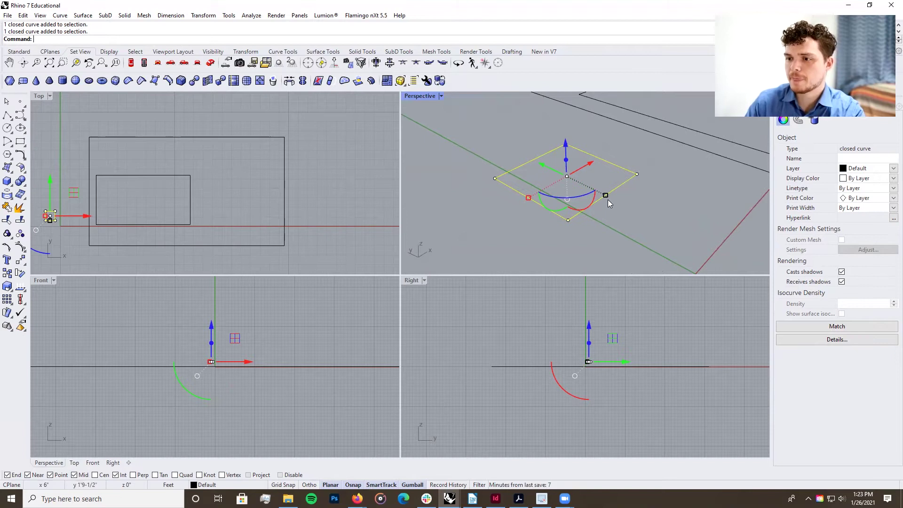
drag(608, 199, 644, 217)
scroll(585, 187, down, 4)
scroll(553, 194, up, 2)
drag(553, 198, 544, 195)
right_drag(542, 200, 618, 208)
drag(606, 202, 514, 227)
scroll(537, 208, up, 6)
scroll(540, 199, down, 8)
drag(594, 204, 616, 215)
drag(532, 205, 509, 214)
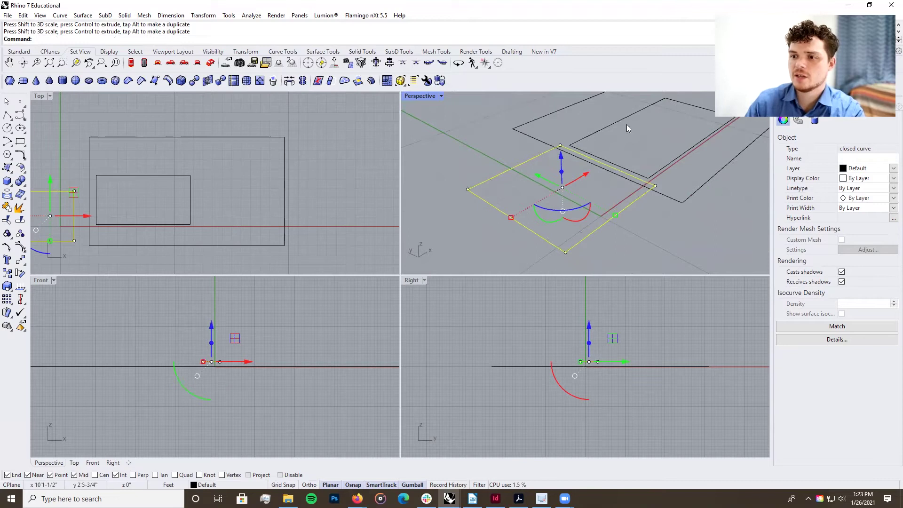
drag(614, 217, 633, 228)
click(684, 243)
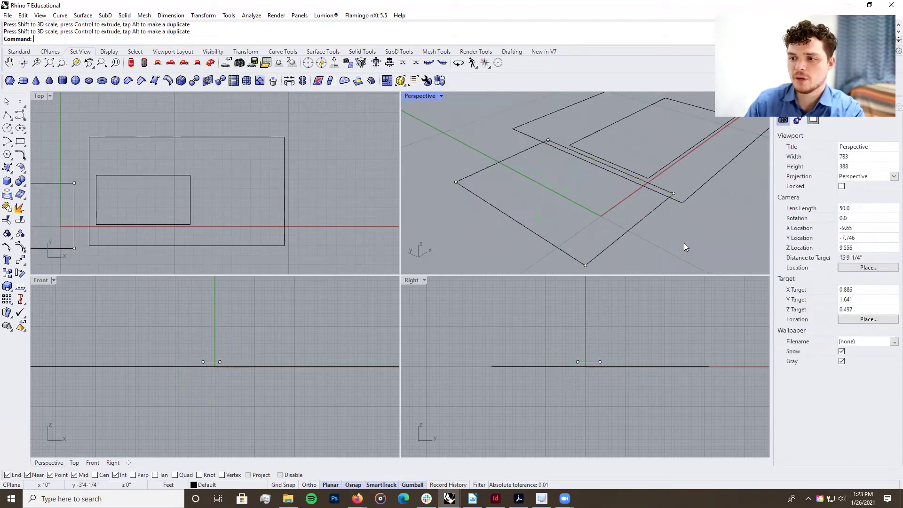
- Try rotating the enlarged rectangle about the red axis with the gumball's arc
click(628, 229)
scroll(568, 167, down, 2)
right_drag(569, 166, 570, 185)
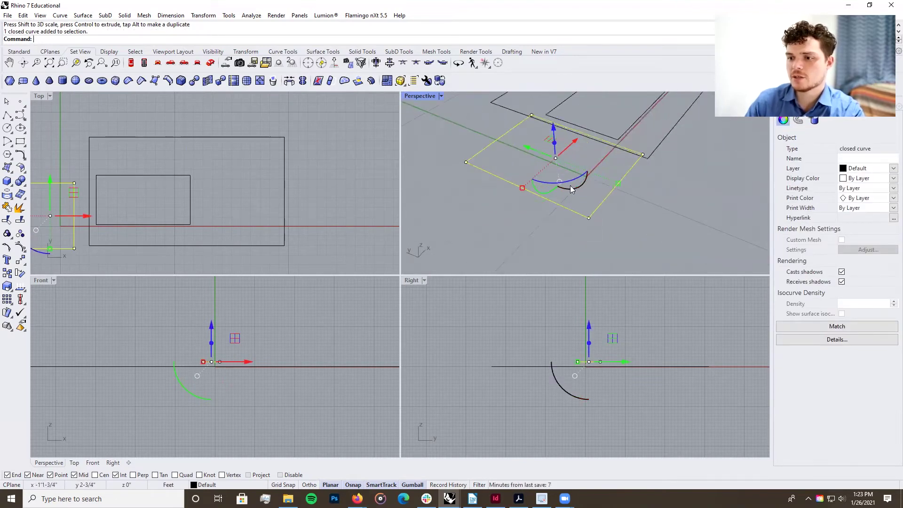
mouse_move(572, 180)
mouse_down()
mouse_move(593, 143)
mouse_move(525, 134)
mouse_move(571, 148)
mouse_move(498, 142)
mouse_move(548, 168)
mouse_move(517, 158)
mouse_move(568, 172)
mouse_up()
click(651, 191)
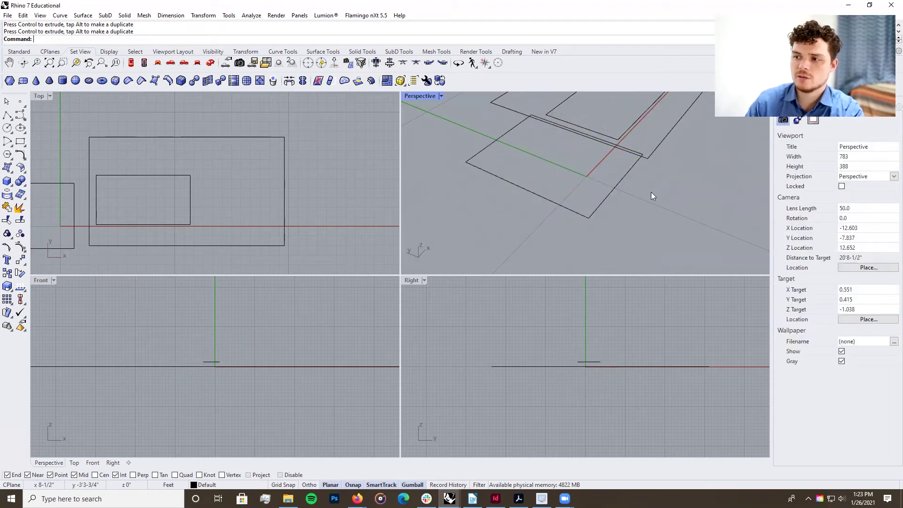
- Open the gumball options for the enlarged rectangle and review the alignment and dragging choices
click(605, 198)
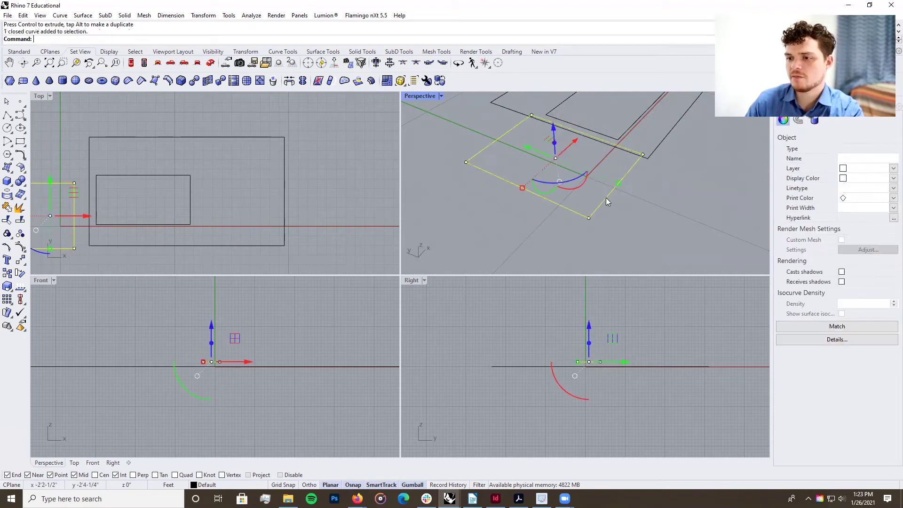
right_click(558, 182)
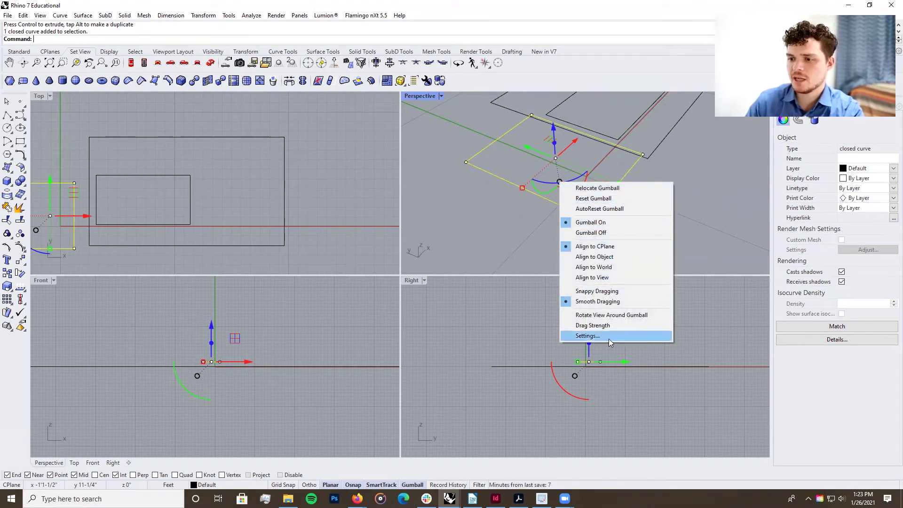
click(545, 193)
click(560, 182)
click(475, 227)
- Rotate the enlarged rectangle with the gumball arcs to stand upright and give it a quarter turn within its own plane
right_drag(568, 211, 609, 158)
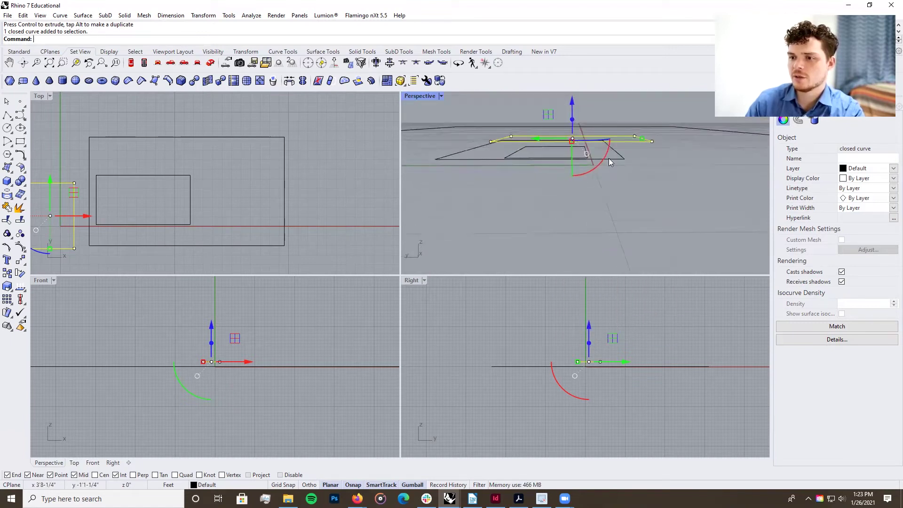
drag(607, 158, 517, 180)
scroll(527, 174, up, 5)
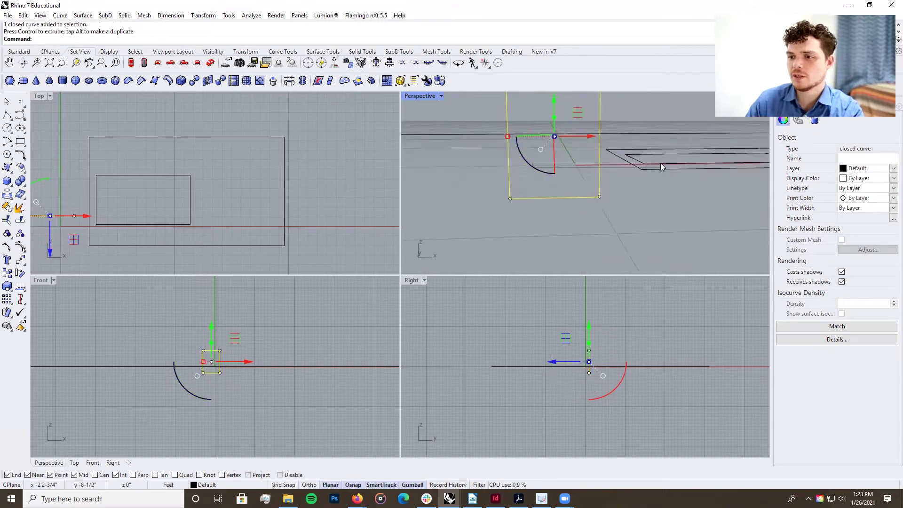
drag(540, 171, 608, 181)
right_drag(609, 182, 685, 227)
scroll(662, 234, down, 5)
click(658, 236)
- Delete the upright rectangle, the two flat rectangles and the oversized rectangle, emptying the model
scroll(554, 179, down, 4)
scroll(554, 178, down, 4)
right_drag(554, 179, 603, 209)
scroll(577, 194, down, 4)
scroll(616, 201, up, 3)
drag(629, 215, 484, 120)
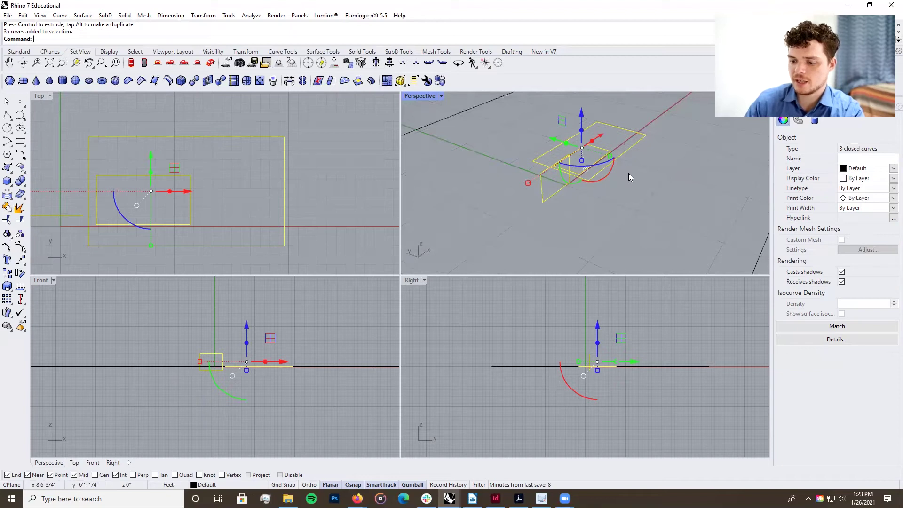
key(Delete)
scroll(190, 187, down, 5)
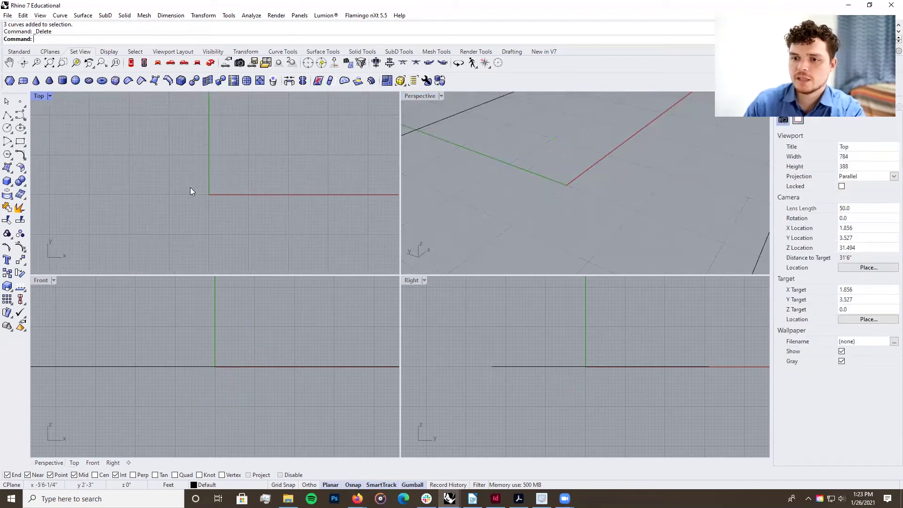
click(253, 155)
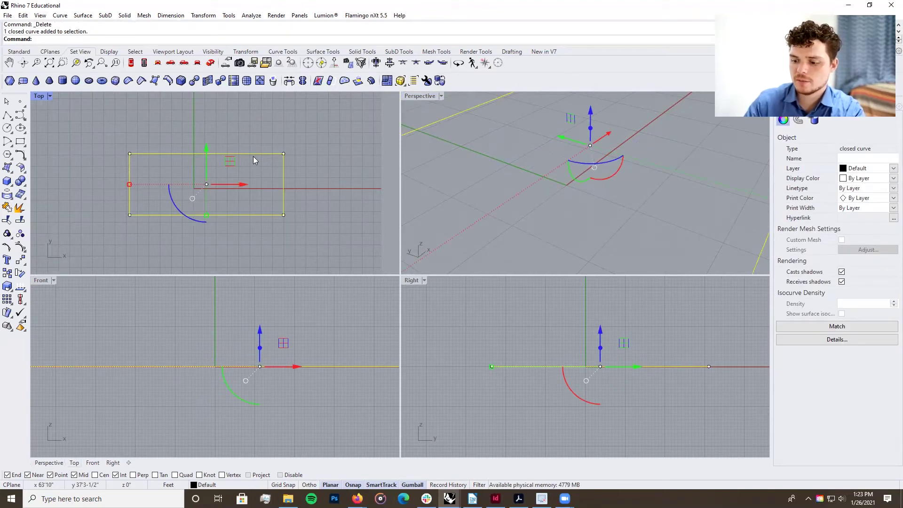
key(Delete)
- Draw a large corner-to-corner rectangle in the Top viewport, enclosing the origin near its lower corner
click(20, 141)
scroll(245, 170, up, 4)
click(137, 204)
click(233, 148)
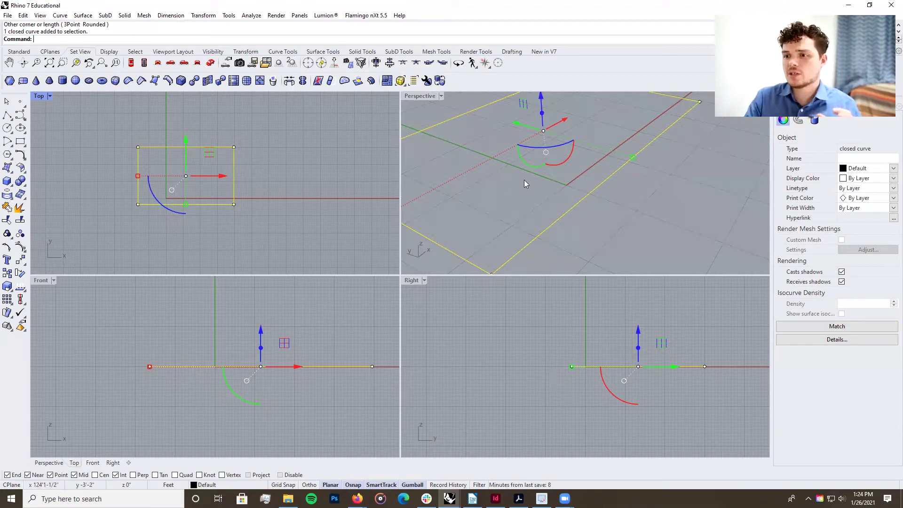
- Extrude the large rectangle upward with ExtrudeCrv into a closed box about 26 ft tall
scroll(662, 206, down, 5)
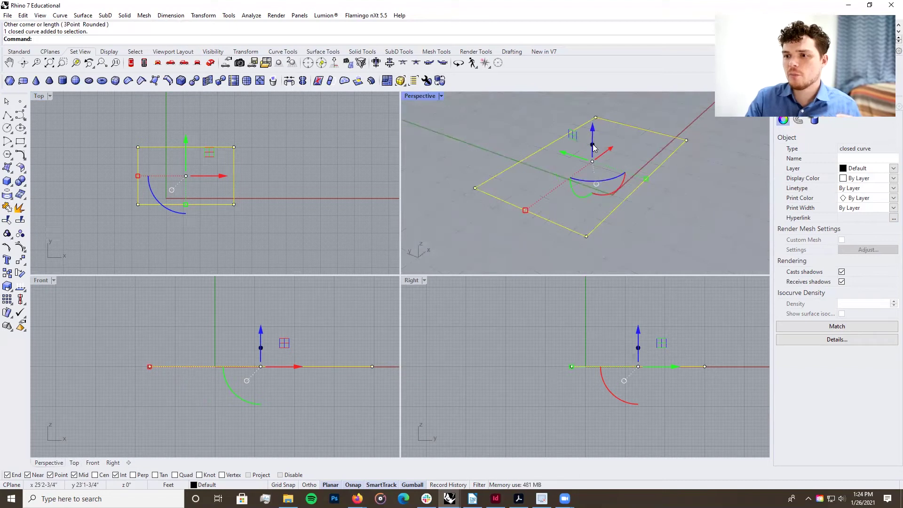
text(trudecrv)
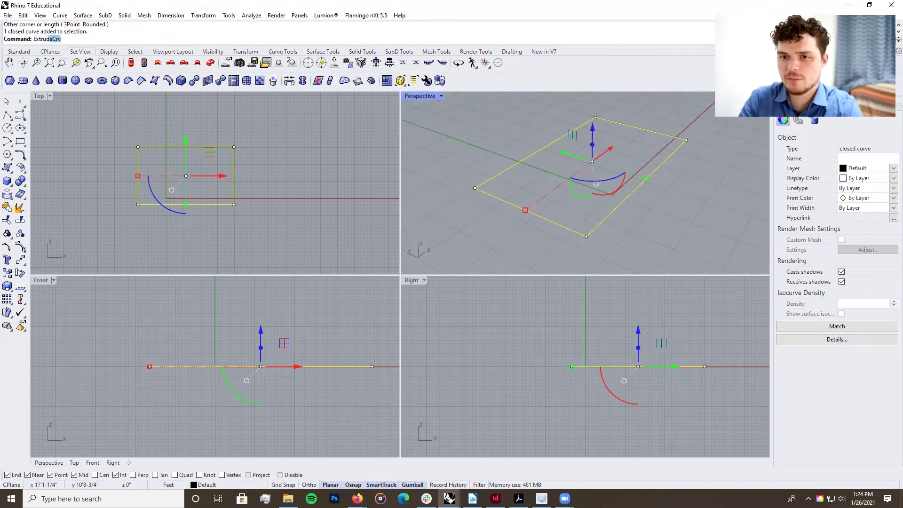
key(Return)
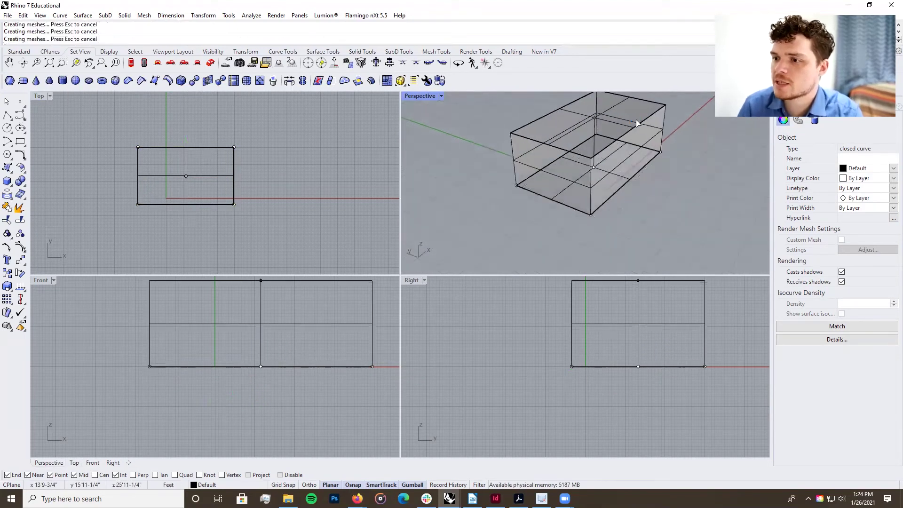
click(636, 121)
- Select and deselect the extruded box in the Perspective viewport to examine it as a single closed object
scroll(635, 166, up, 2)
click(664, 192)
click(601, 177)
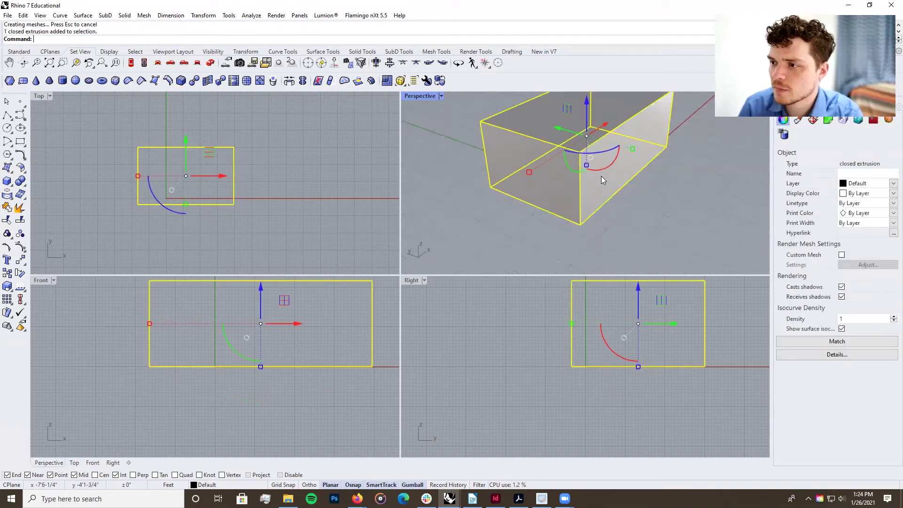
scroll(511, 239, down, 2)
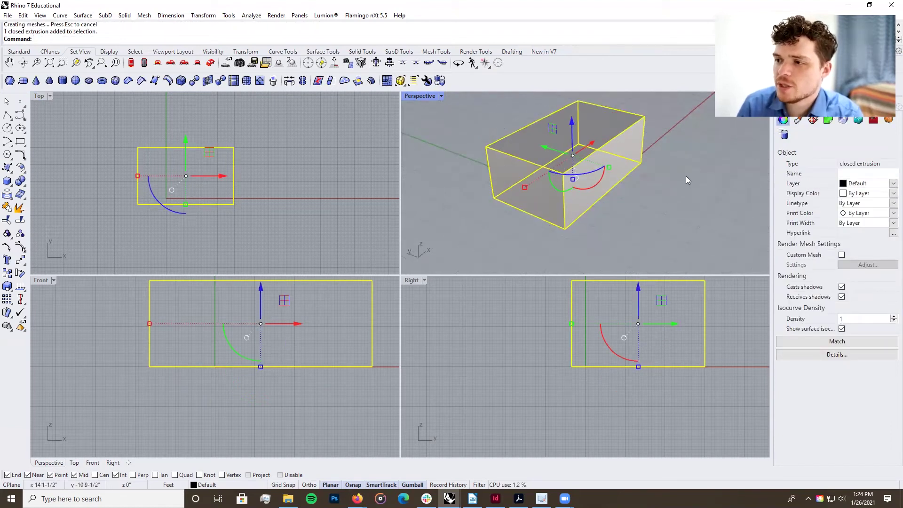
click(642, 227)
click(609, 186)
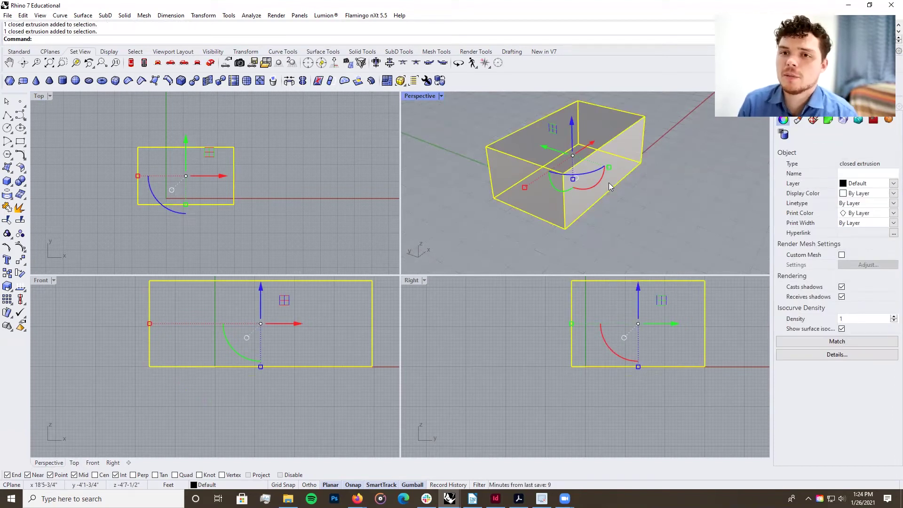
click(665, 191)
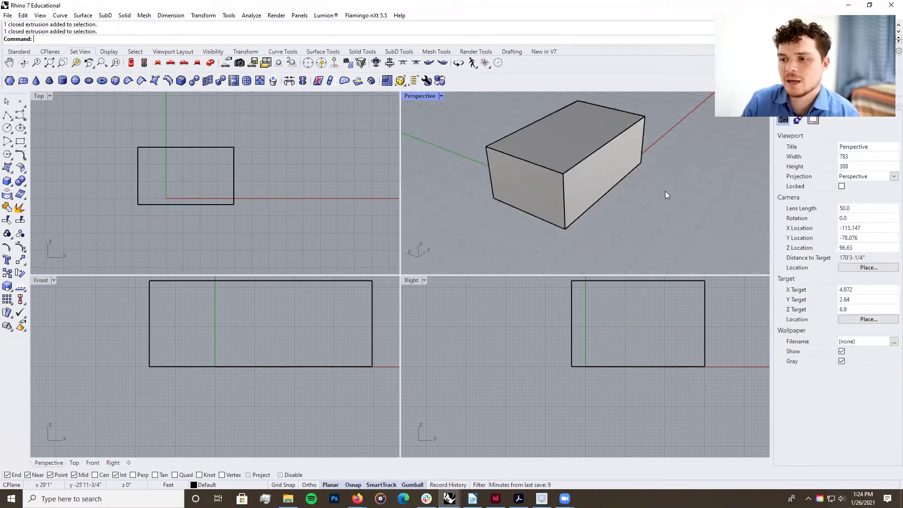
click(600, 175)
right_drag(609, 203, 598, 167)
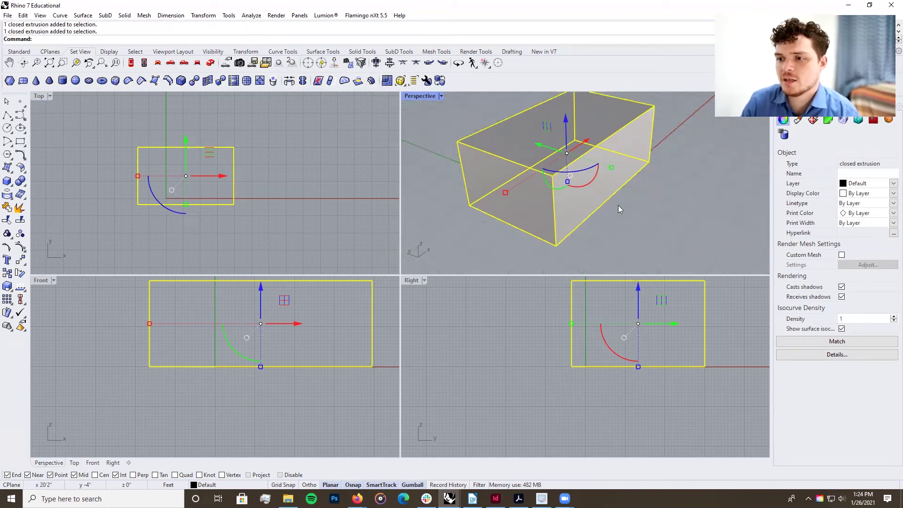
- Pick the base curve from the overlapping objects at the box's lower corner, and delete the extruded box while keeping the curve
click(564, 238)
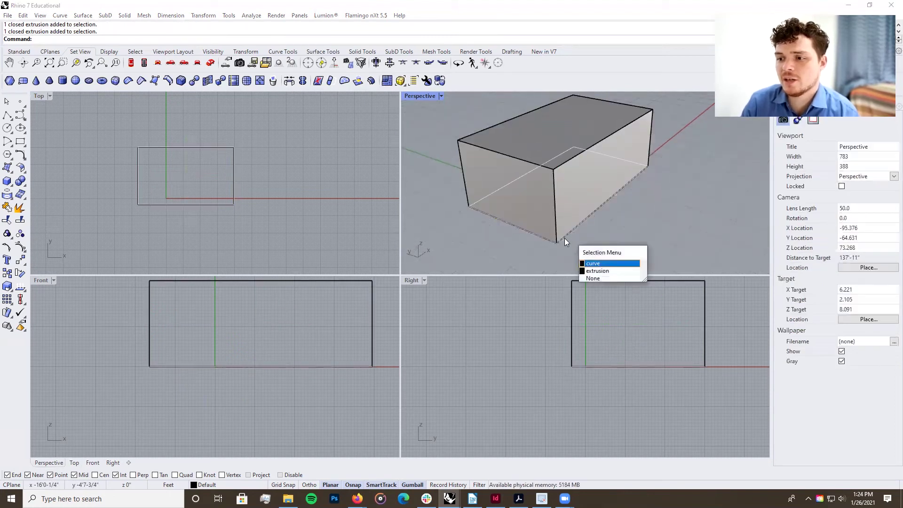
click(607, 264)
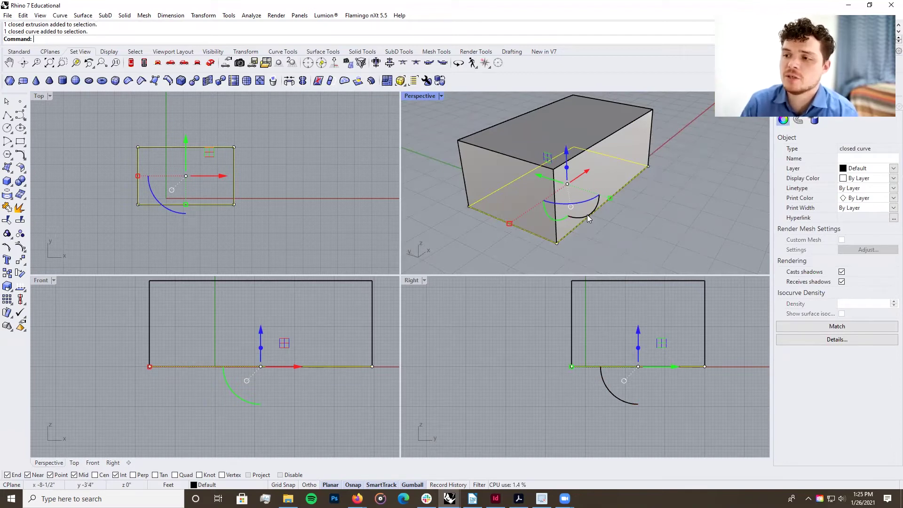
key(Escape)
click(624, 147)
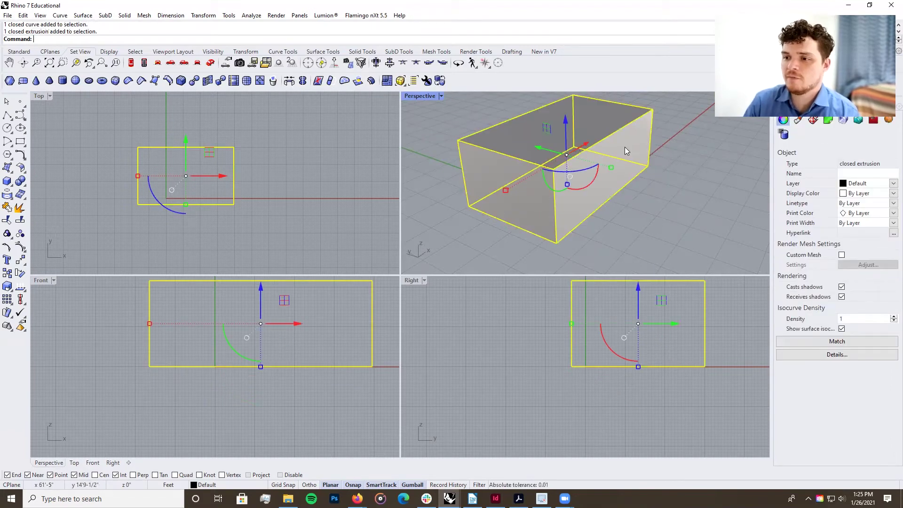
key(Delete)
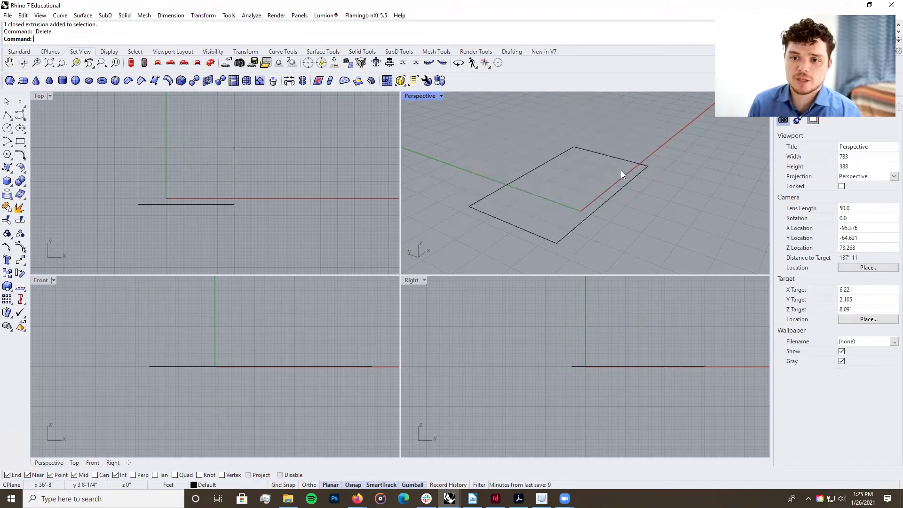
- Select the remaining rectangle and extrude it upward again into a closed box about 25 ft 4 in tall
click(7, 115)
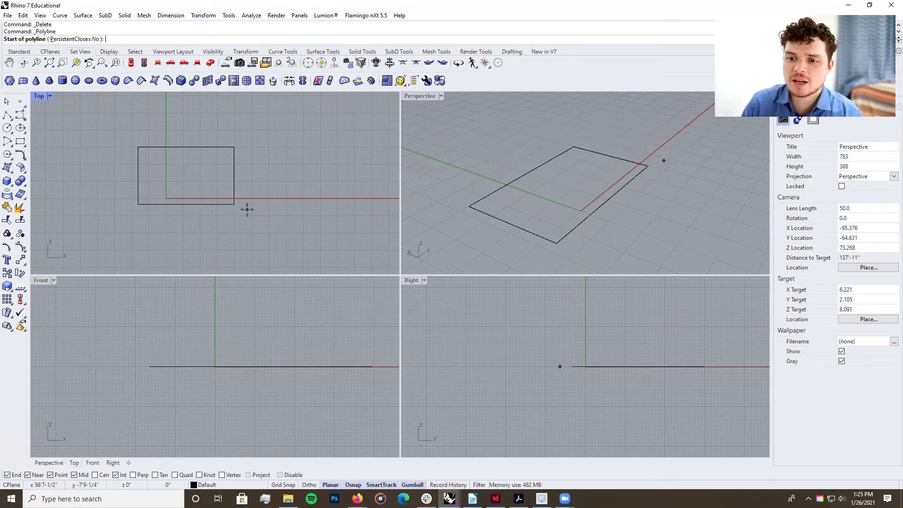
click(6, 101)
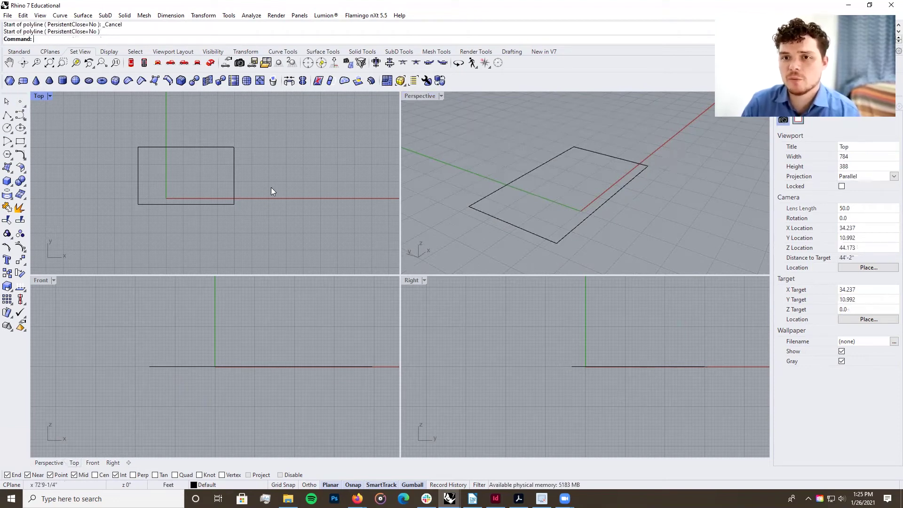
right_drag(306, 177, 294, 195)
scroll(318, 201, up, 2)
click(568, 227)
click(575, 227)
right_drag(575, 227, 471, 96)
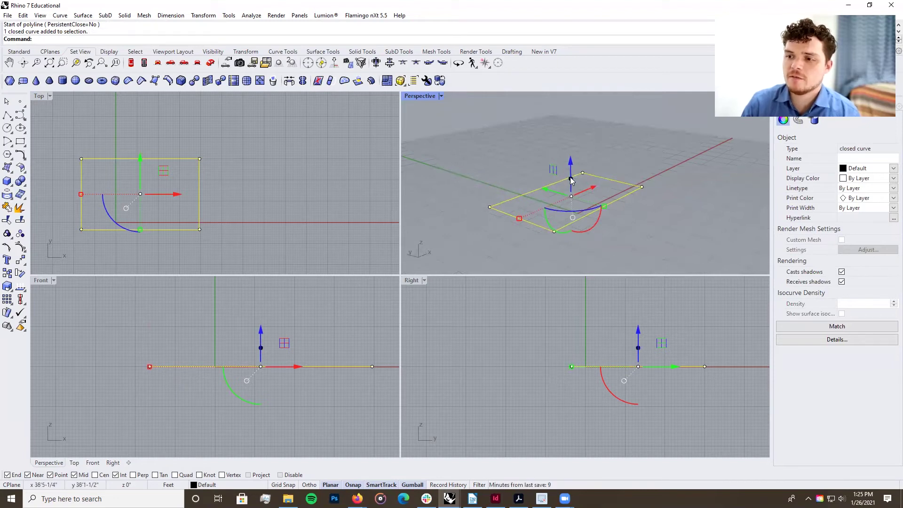
text(Extrude)
key(Return)
click(606, 145)
right_drag(605, 145, 654, 156)
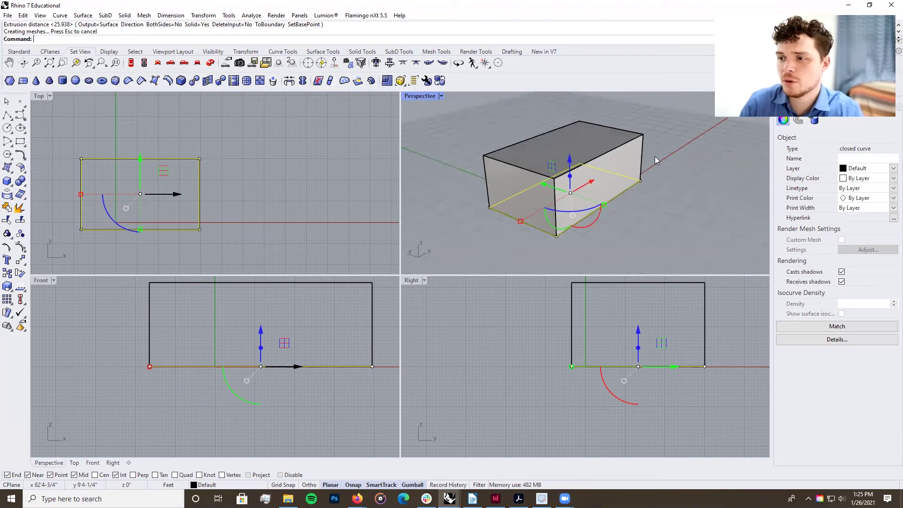
- Select the second extruded box on its own and delete it, leaving only its base rectangle
key(Escape)
click(579, 184)
click(663, 188)
click(603, 190)
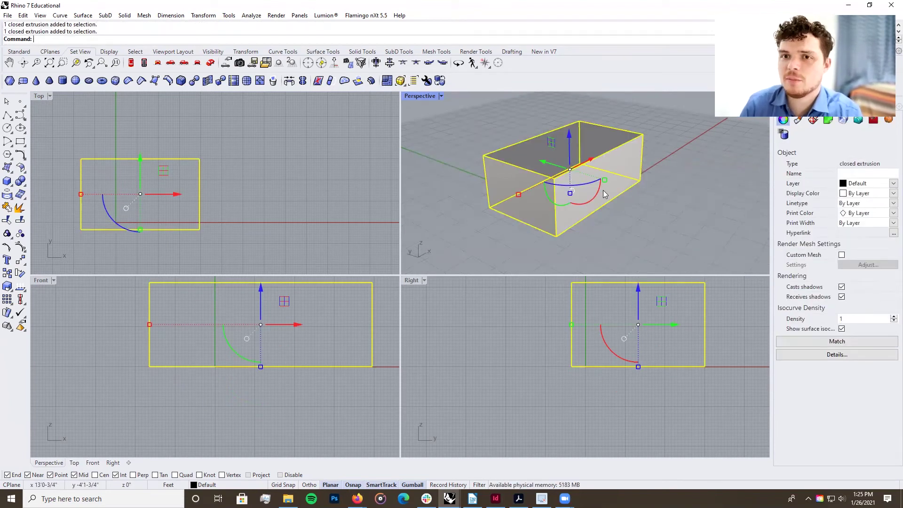
click(617, 208)
click(603, 188)
key(Delete)
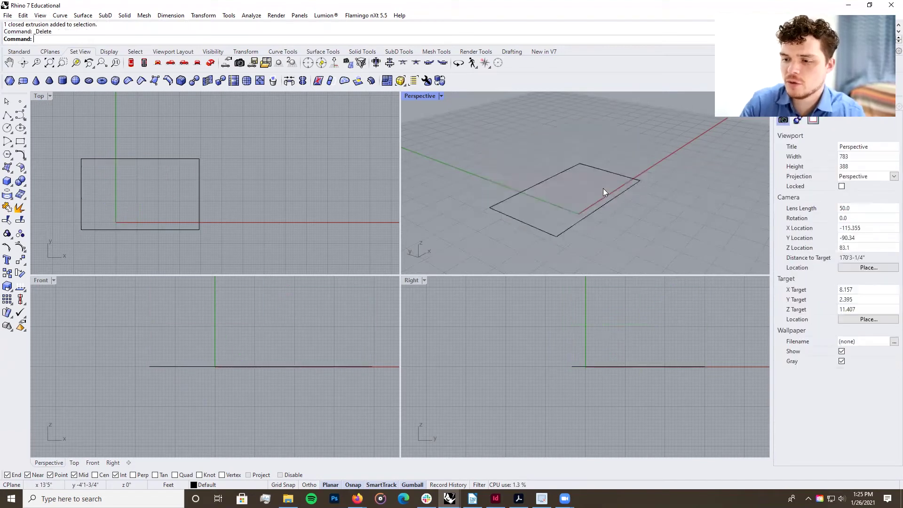
- Draw a short diagonal polyline across the rectangle's lower-right corner in the Top viewport, with both ends on its edges
click(199, 208)
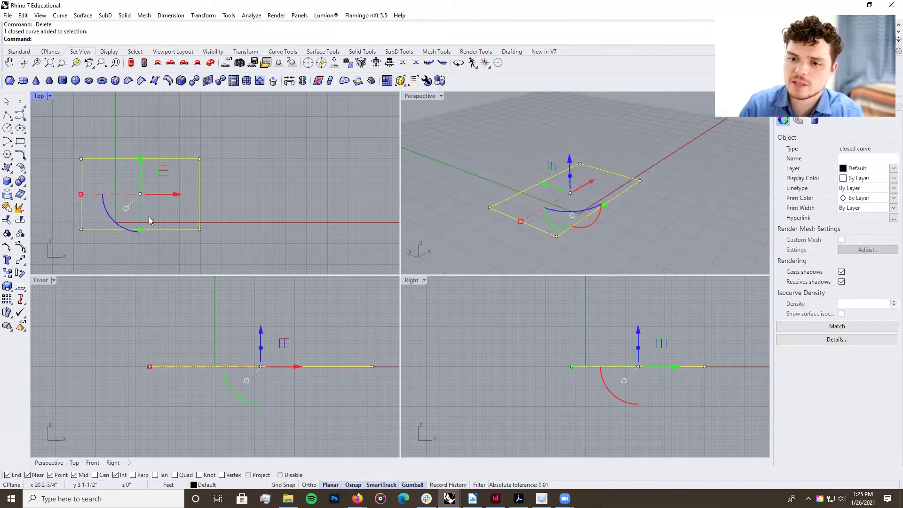
scroll(198, 233, up, 5)
click(8, 115)
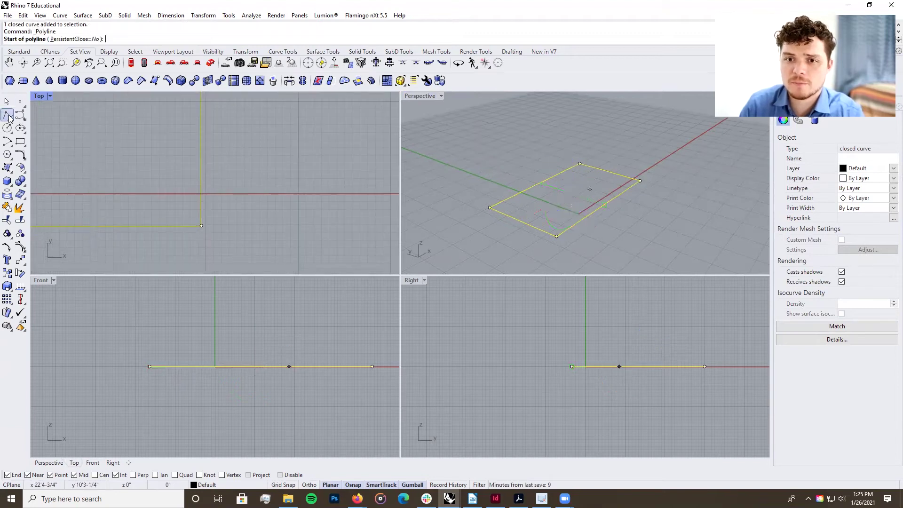
click(161, 226)
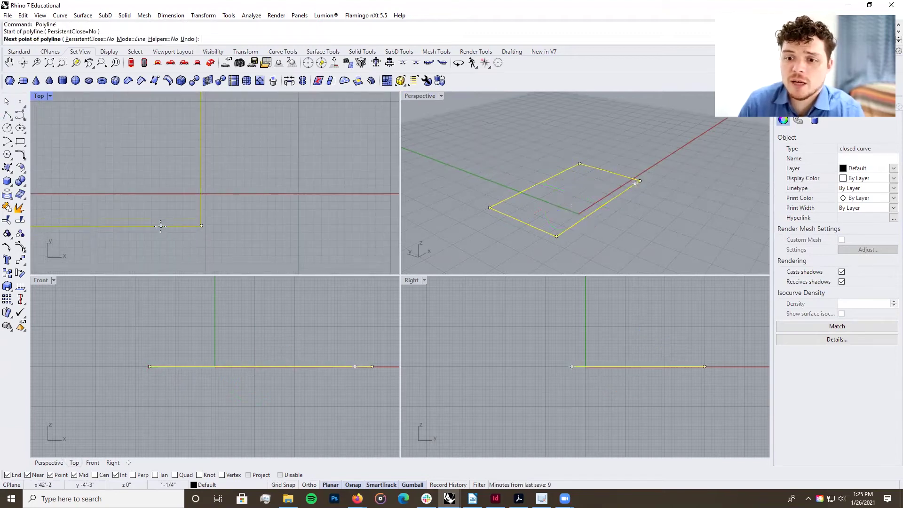
click(200, 192)
key(Return)
- Trim the rectangle's lower-right corner away using the diagonal line as the cutting object
click(190, 203)
click(195, 217)
click(177, 213)
key(ctrl+t)
click(193, 225)
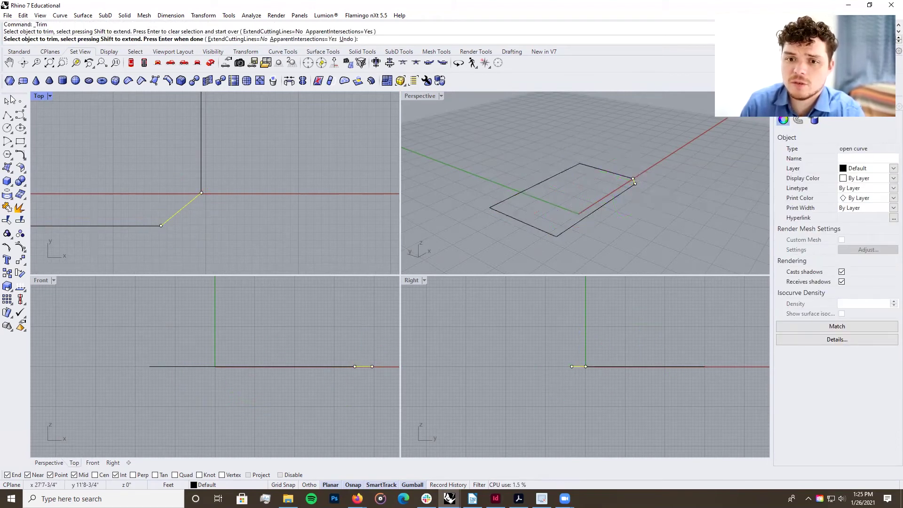
key(Escape)
key(Escape)
scroll(235, 216, down, 10)
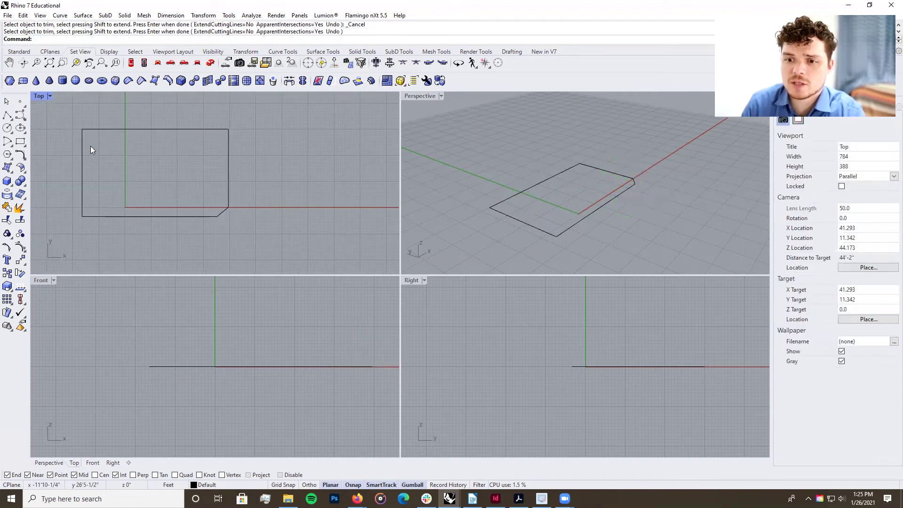
- Redraw the full rectangle over the trimmed outline, from its upper-left corner to the intersection at the missing lower-right corner
click(22, 142)
click(34, 146)
click(82, 130)
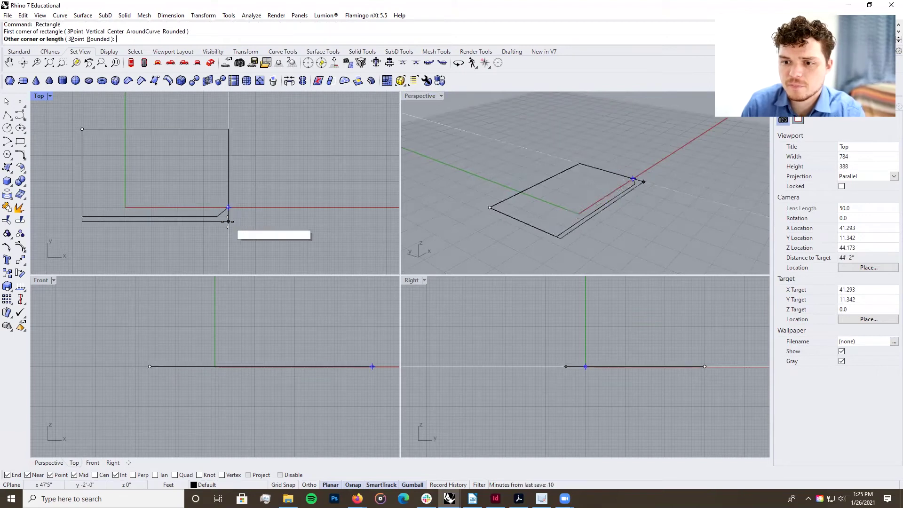
scroll(226, 217, up, 10)
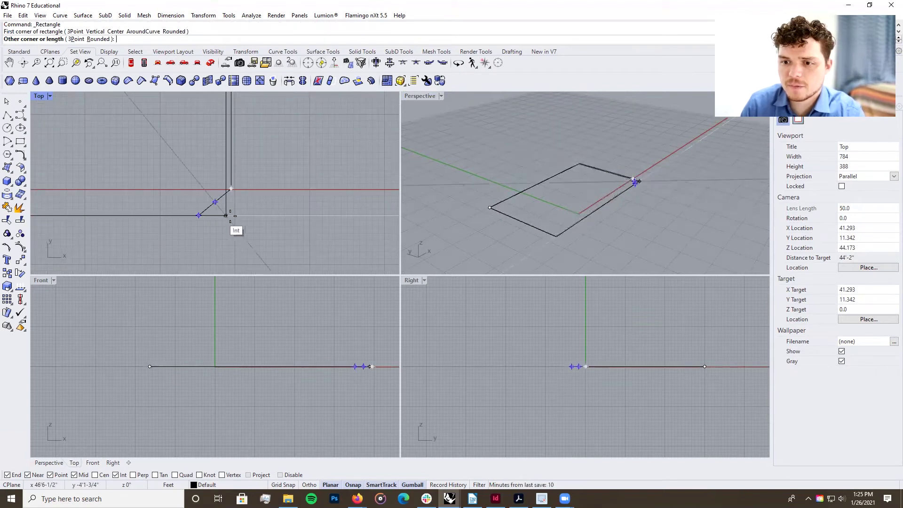
click(231, 215)
scroll(266, 227, down, 1)
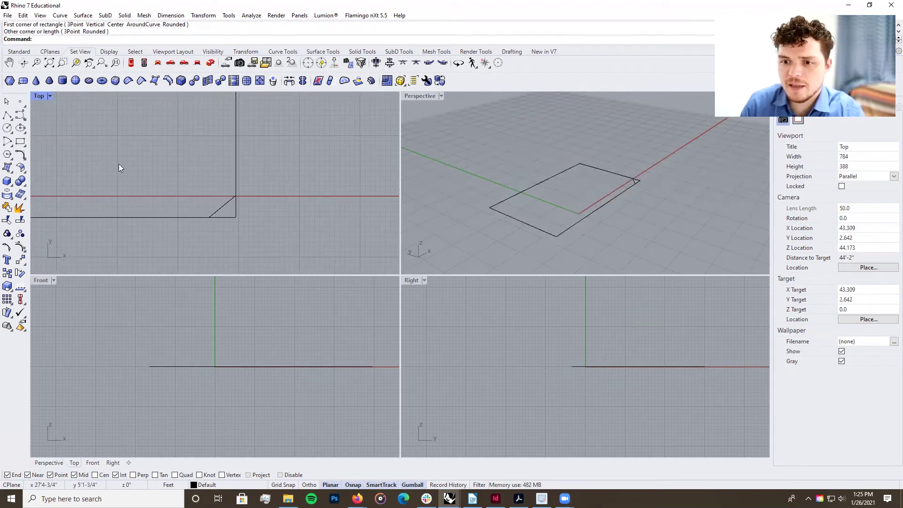
- Draw a second, longer diagonal polyline across the lower-right corner, inside the first diagonal and ending on the rectangle's edges
click(9, 114)
scroll(208, 196, up, 2)
click(184, 227)
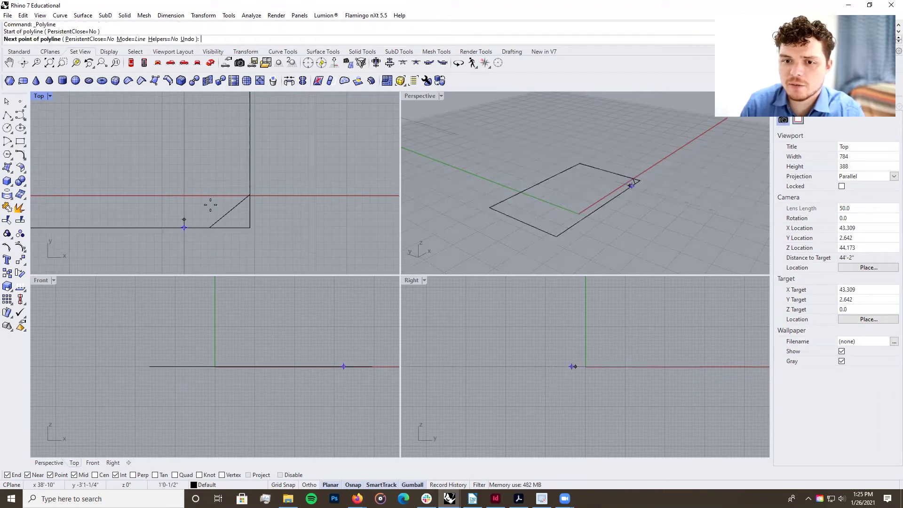
click(249, 174)
key(Return)
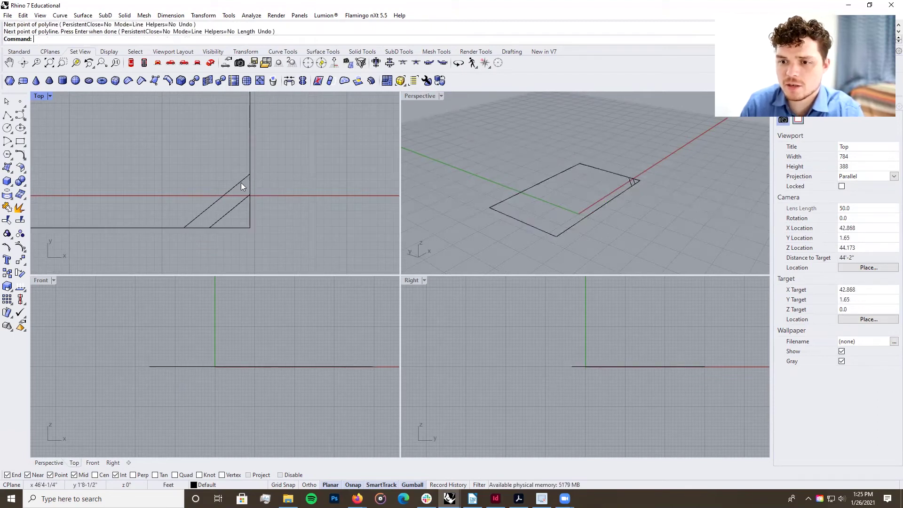
- Trim away the rectangle's corner segments outside the second diagonal, using that diagonal as the cutting object
click(241, 183)
scroll(264, 225, up, 3)
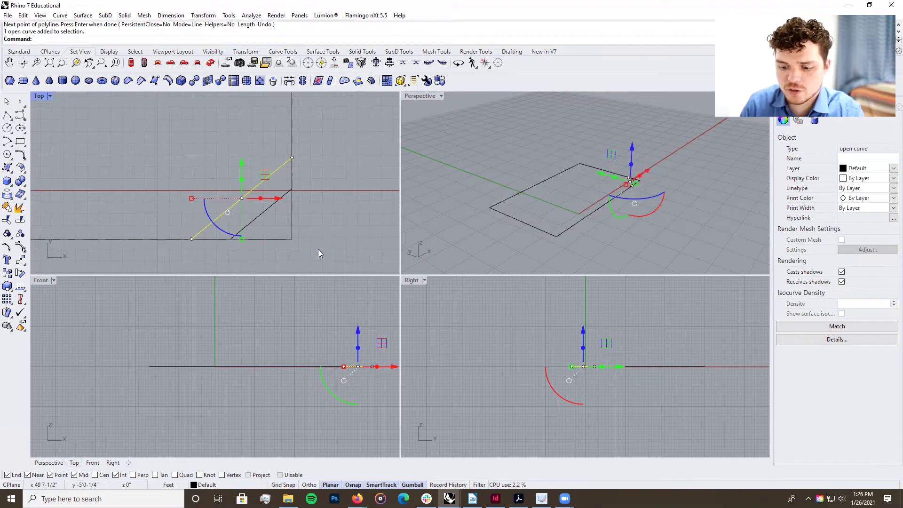
key(ctrl+t)
click(291, 239)
scroll(286, 239, down, 3)
click(289, 208)
click(249, 238)
key(Return)
- Select the trimmed rectangle and the second diagonal and join them into one closed curve
click(356, 252)
click(274, 209)
shift+click(289, 165)
click(323, 192)
scroll(319, 194, down, 8)
right_drag(310, 170, 312, 191)
scroll(301, 188, up, 3)
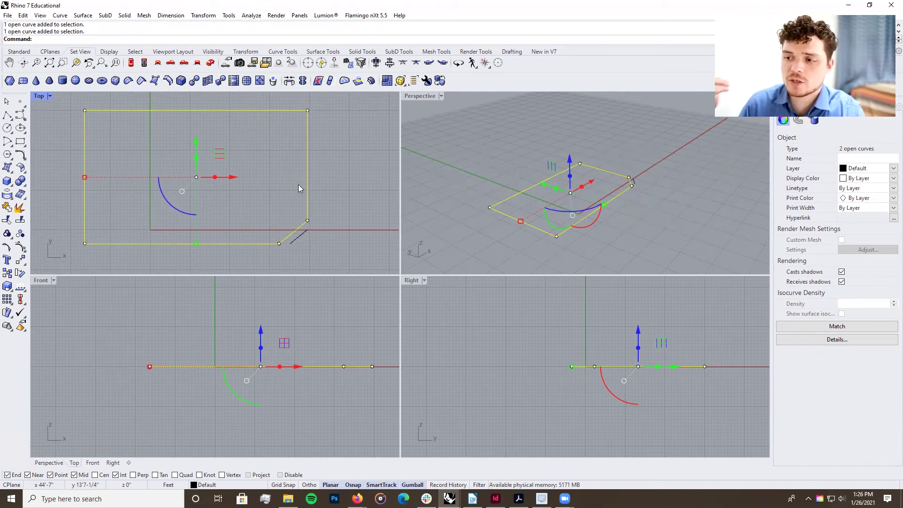
text(Join)
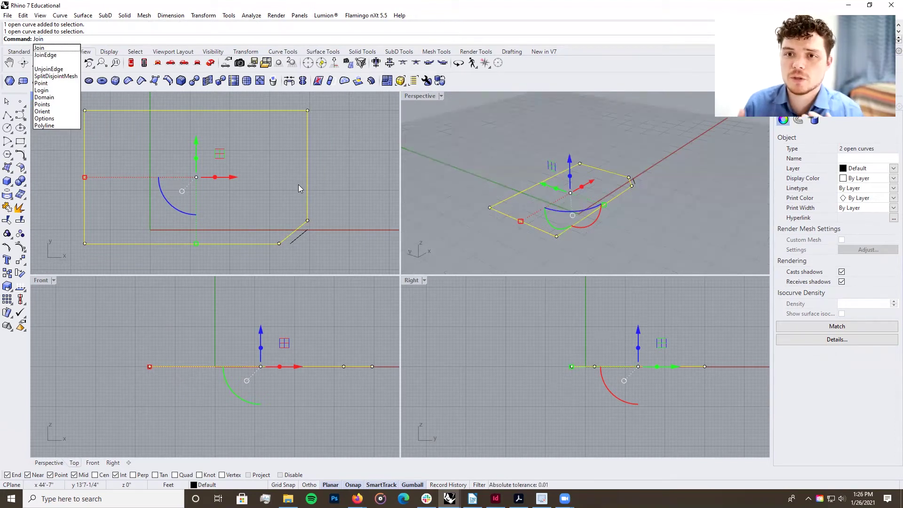
key(Return)
- Extrude the joined, chamfered outline upward with ExtrudeCrv into a closed solid
click(337, 195)
click(303, 221)
text(ExtrudeCrv)
key(Return)
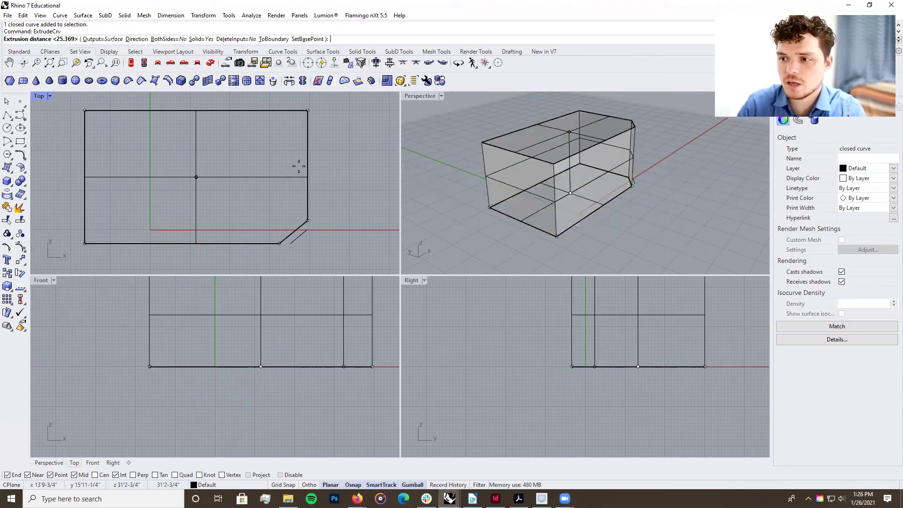
click(666, 157)
scroll(669, 158, up, 3)
right_drag(668, 158, 564, 174)
scroll(564, 174, down, 4)
scroll(638, 148, up, 8)
scroll(638, 149, down, 3)
- Delete the leftover short diagonal line beside the chamfered corner, and select the extruded solid
click(653, 203)
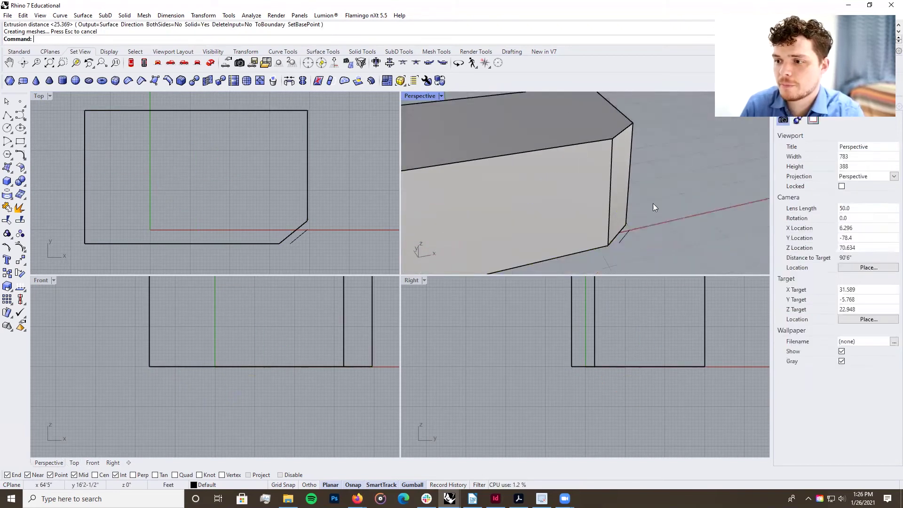
click(626, 236)
key(Delete)
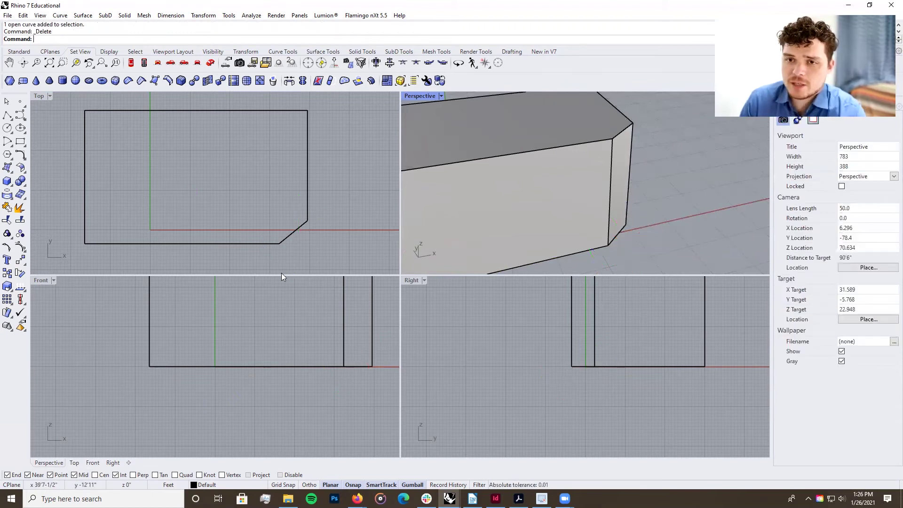
click(481, 198)
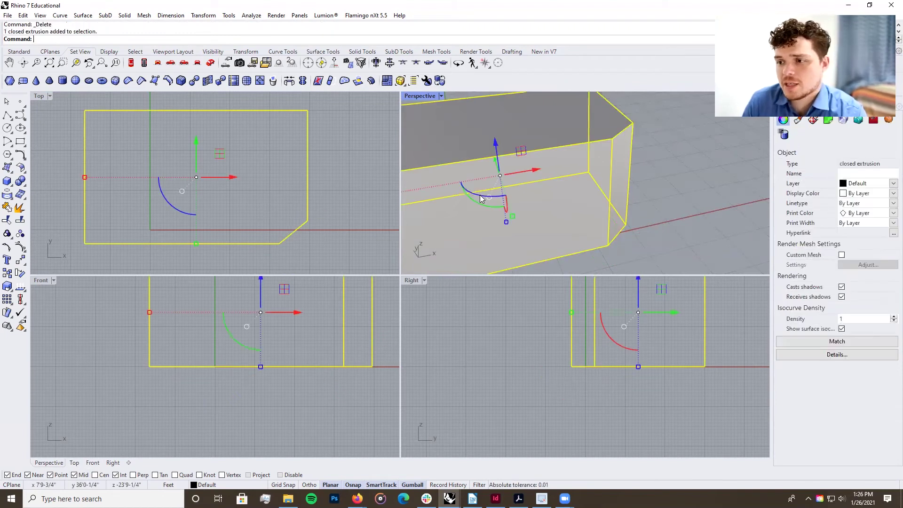
- Draw a diagonal polyline across the solid's upper-right corner in the Top view, crossing both edges
click(315, 198)
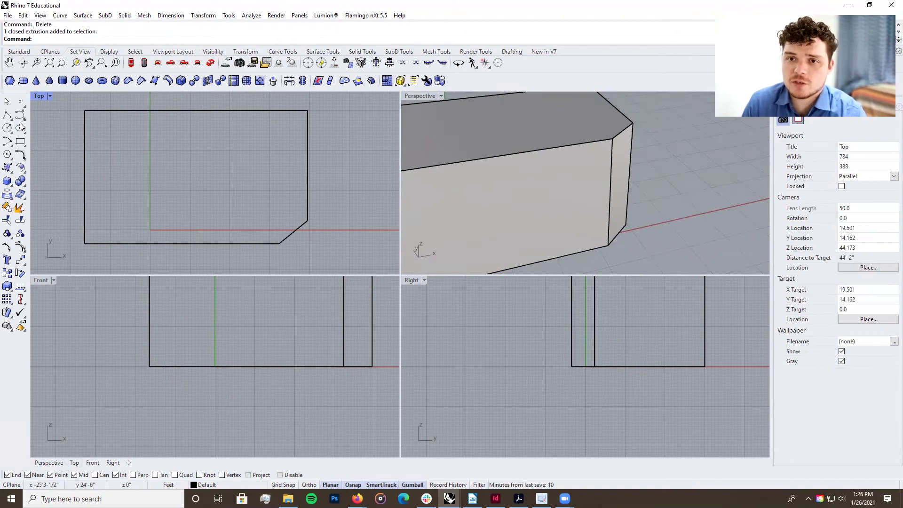
click(7, 114)
right_drag(292, 165, 285, 200)
click(245, 129)
click(331, 192)
key(Return)
- Trim the solid's corner outside the new diagonal, using that line as the cutting object
click(315, 180)
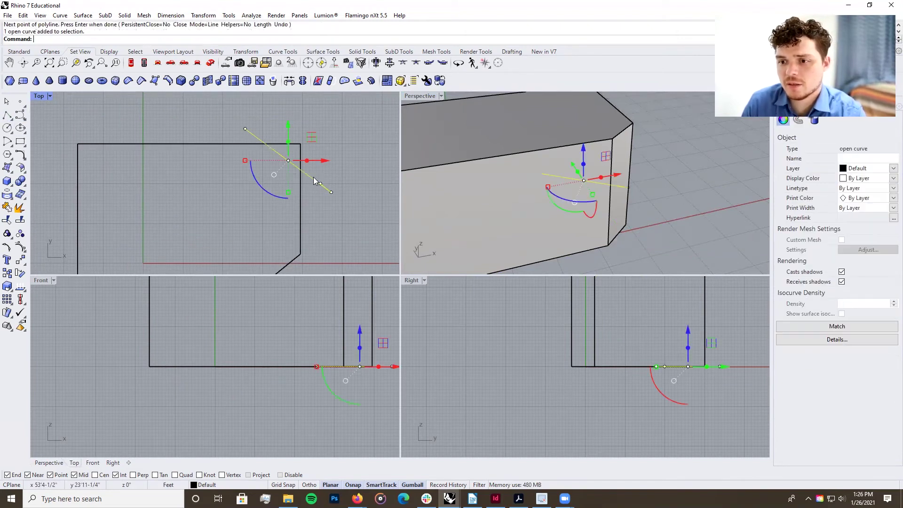
key(ctrl+t)
click(295, 145)
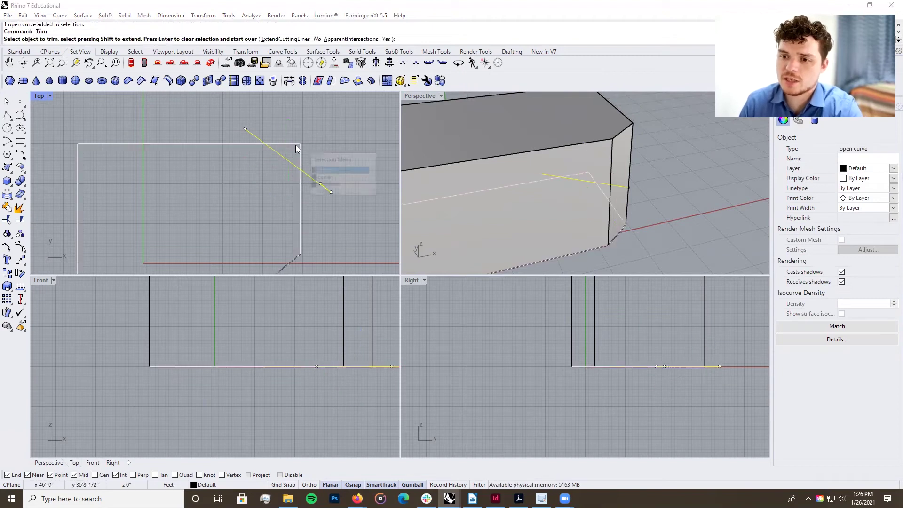
click(329, 185)
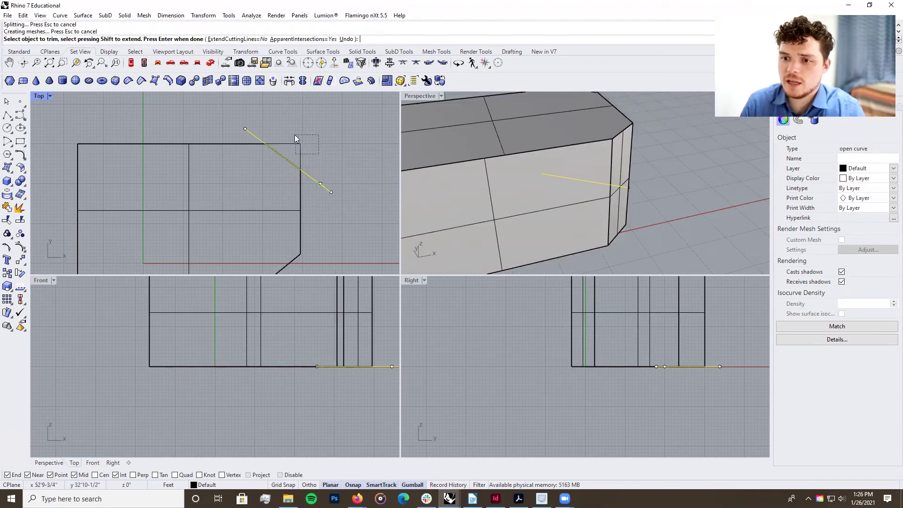
key(Return)
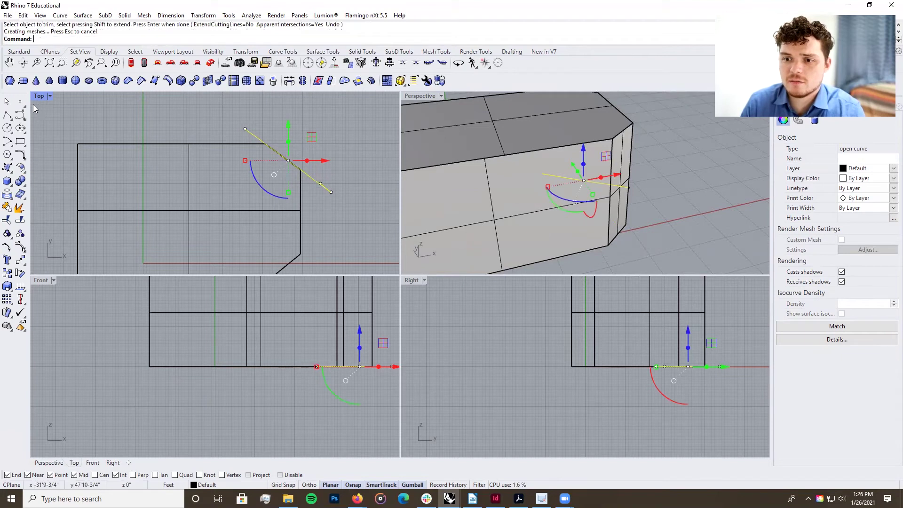
key(Escape)
- Close the open corner of the trimmed solid with the Cap command
right_drag(470, 197, 625, 219)
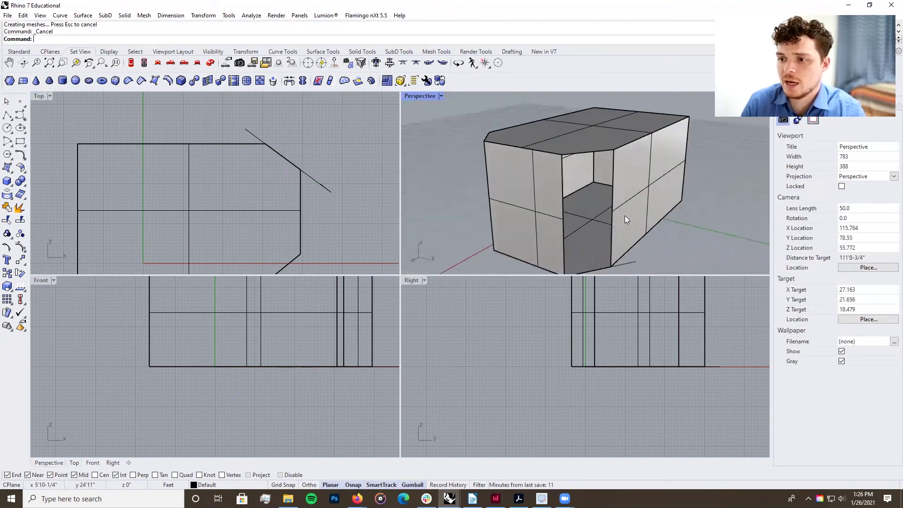
click(624, 214)
text(cap)
key(Return)
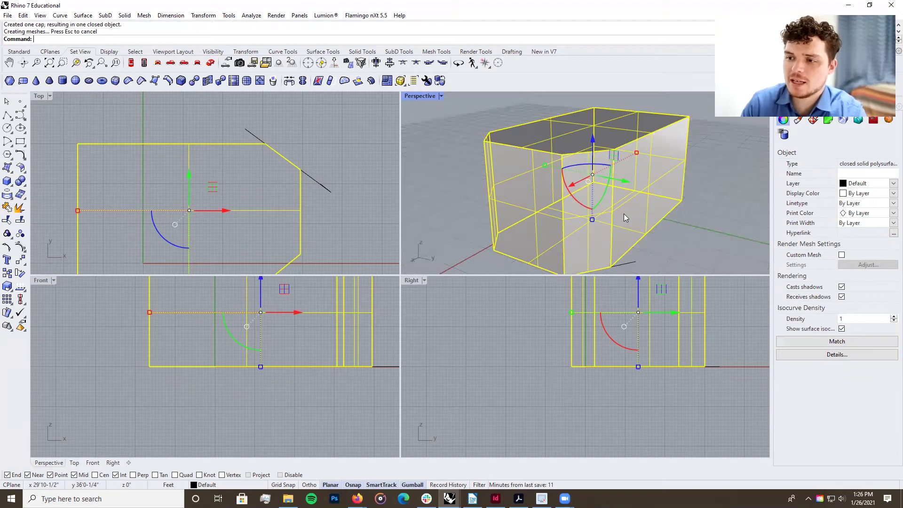
click(445, 197)
right_drag(445, 196, 600, 208)
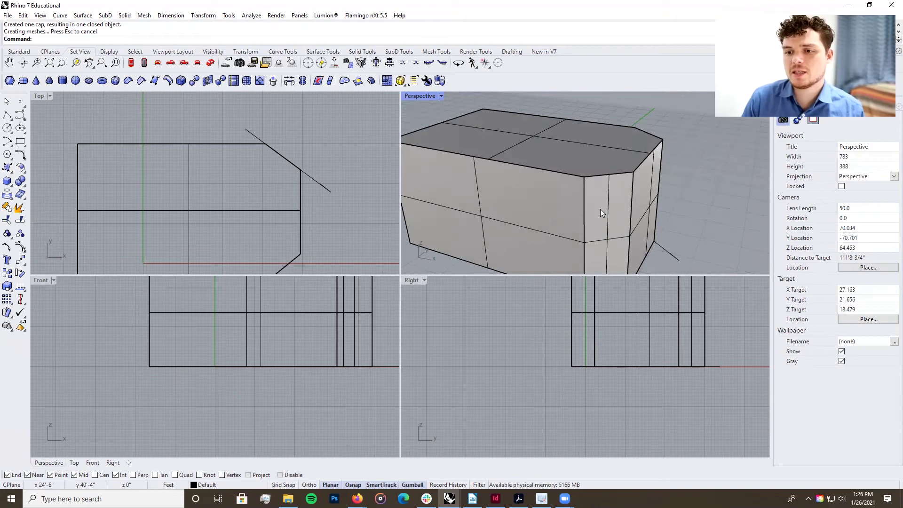
- Delete the diagonal cutting line beside the capped corner
click(316, 181)
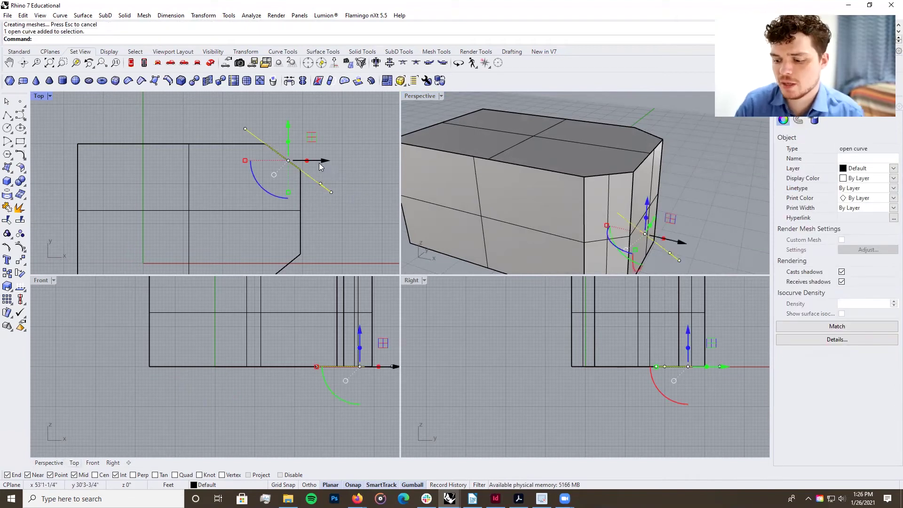
key(Delete)
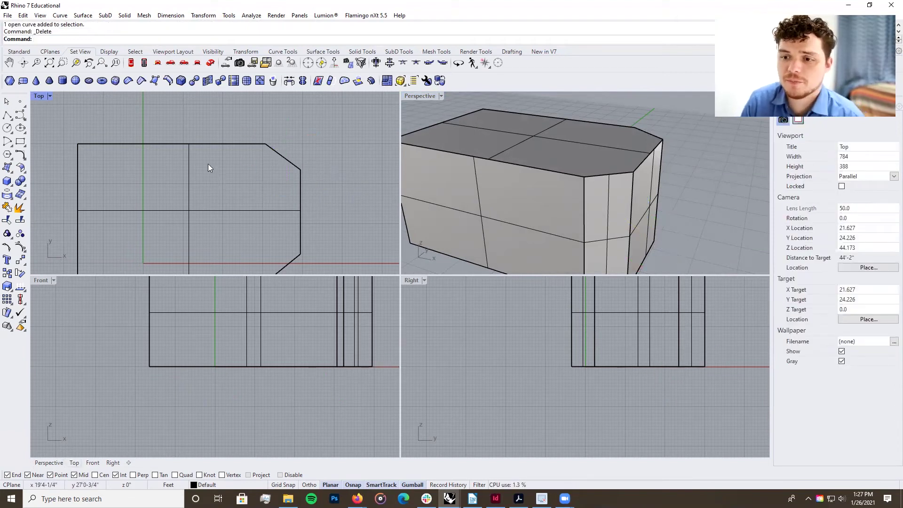
scroll(209, 161, down, 5)
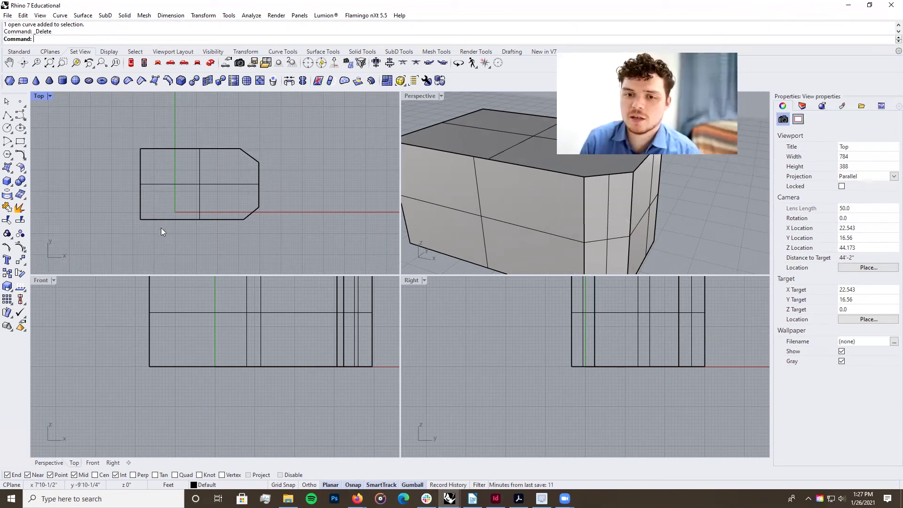
- Select all remaining curves and the solid and delete them to empty the model
click(569, 212)
scroll(598, 209, down, 4)
key(ctrl+a)
key(Delete)
mouse_move(505, 203)
right_down()
mouse_move(536, 241)
mouse_move(627, 237)
mouse_move(517, 214)
right_up()
scroll(627, 237, up, 4)
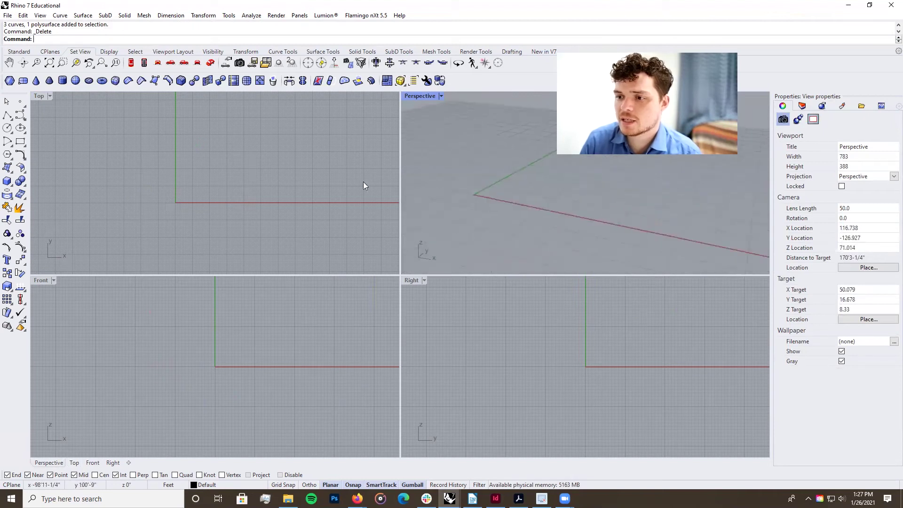
click(7, 115)
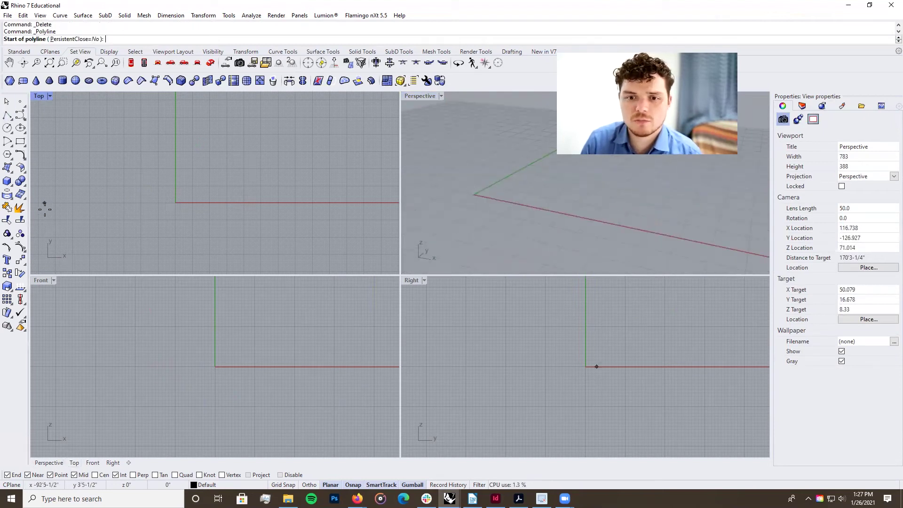
click(8, 114)
click(8, 114)
key(Escape)
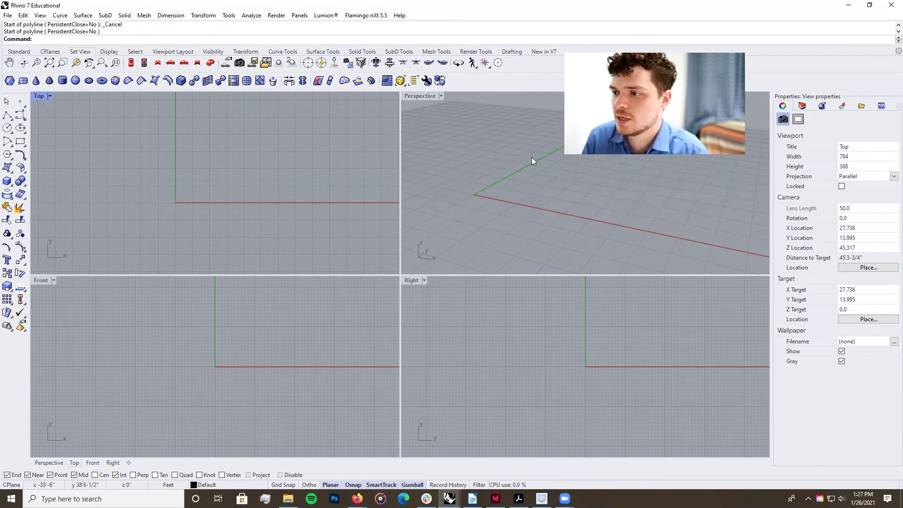
- Draw a rectangle enclosing the origin in the Top view, then deselect it
click(20, 141)
click(146, 210)
click(245, 162)
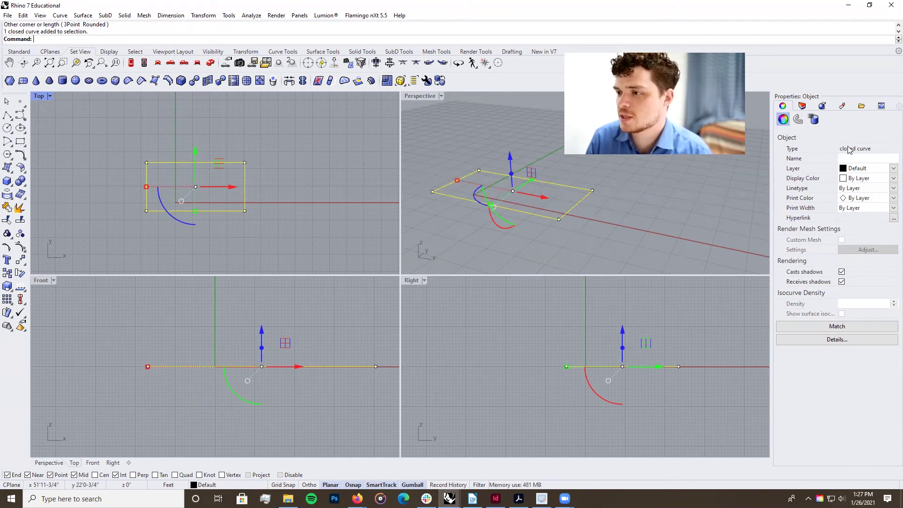
click(258, 181)
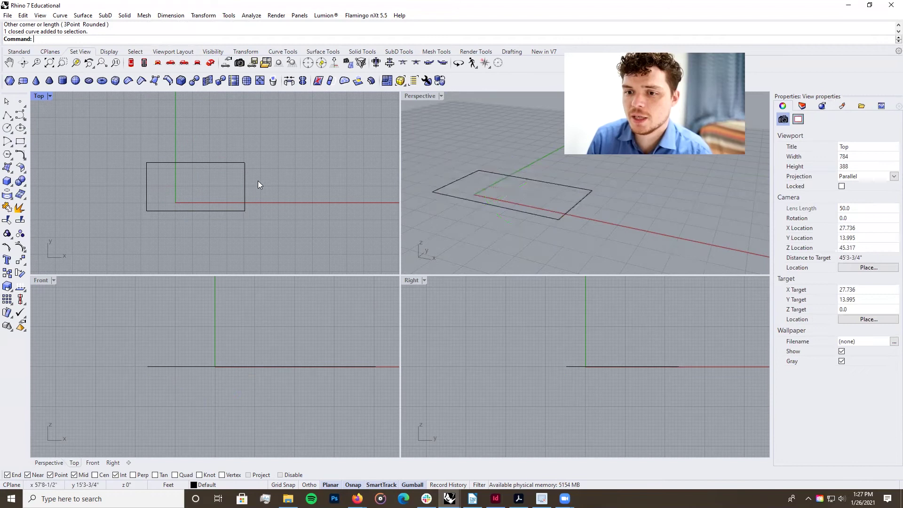
- Select the rectangle and examine its object, curve piping and attribute user text properties
click(244, 183)
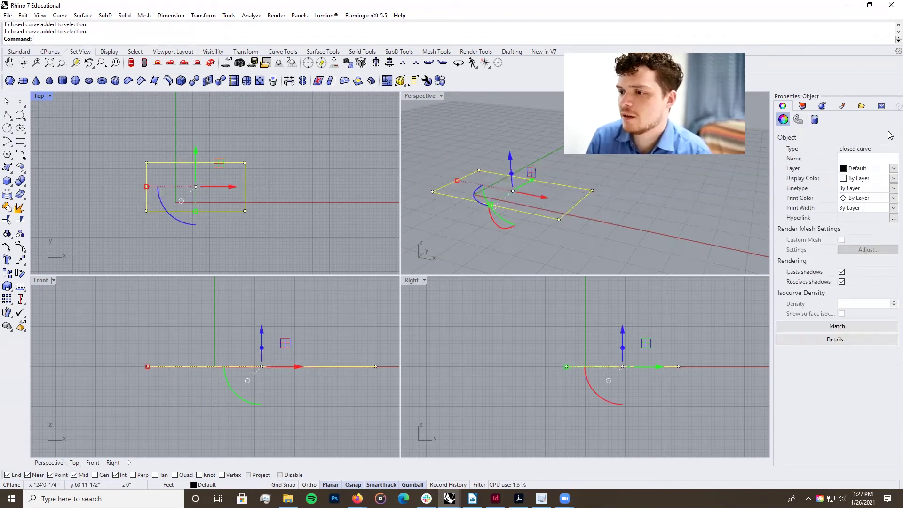
click(889, 179)
click(890, 181)
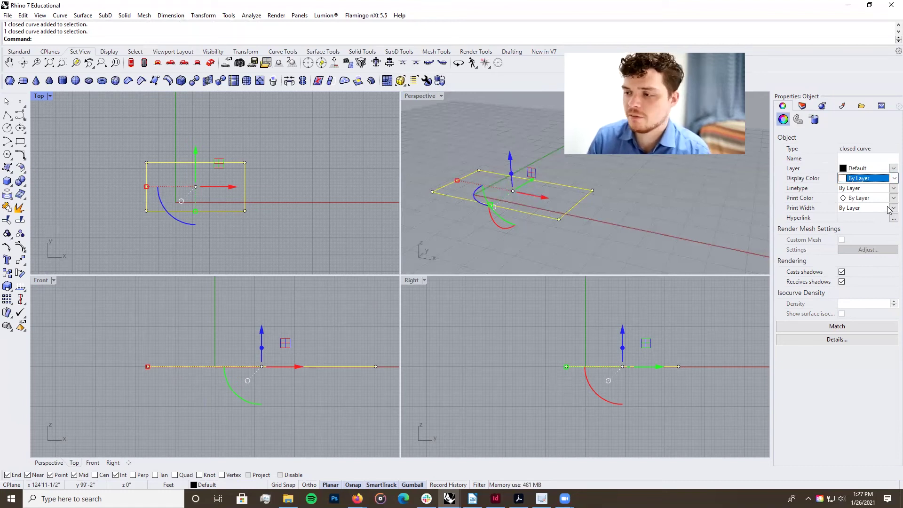
click(799, 120)
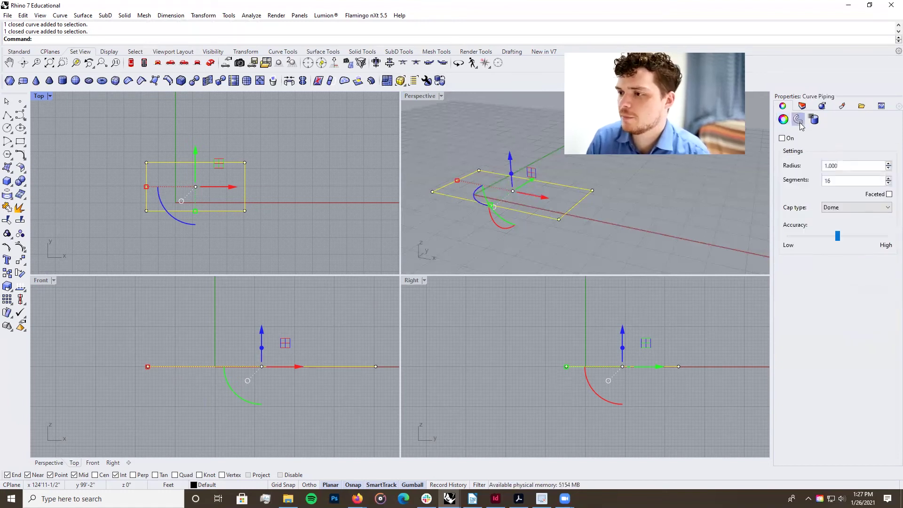
click(814, 120)
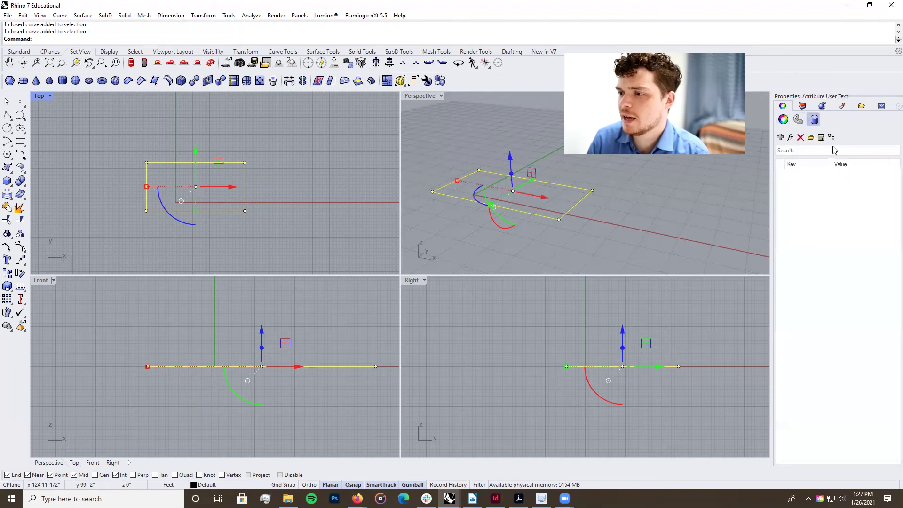
click(798, 120)
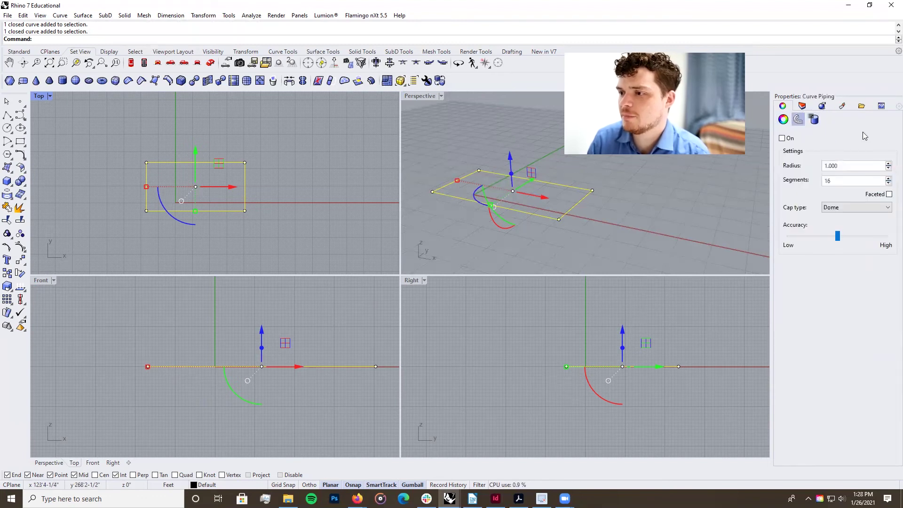
click(784, 120)
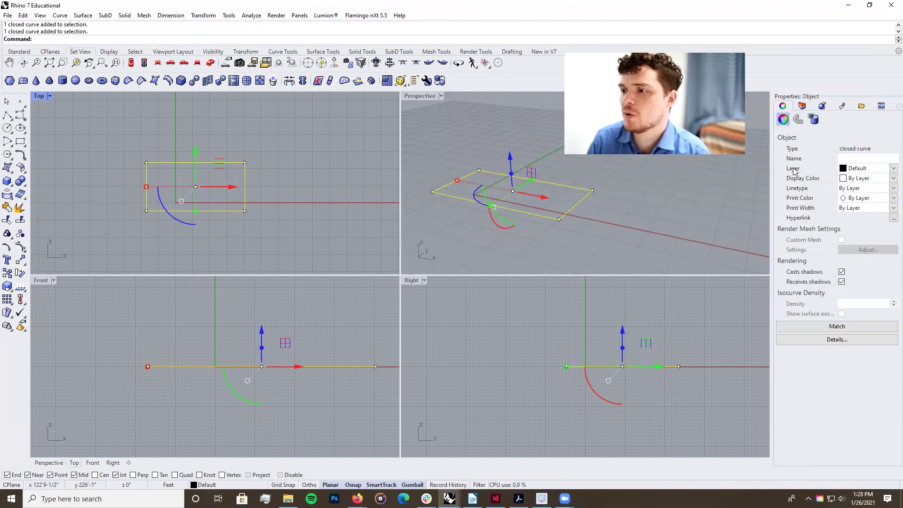
- Show the layer list and make Layer 01 the current layer
click(810, 108)
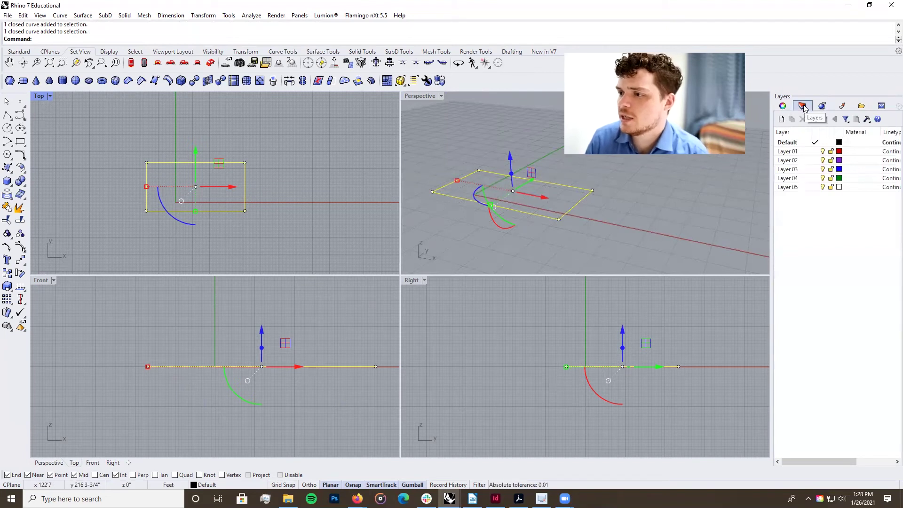
click(806, 151)
click(814, 151)
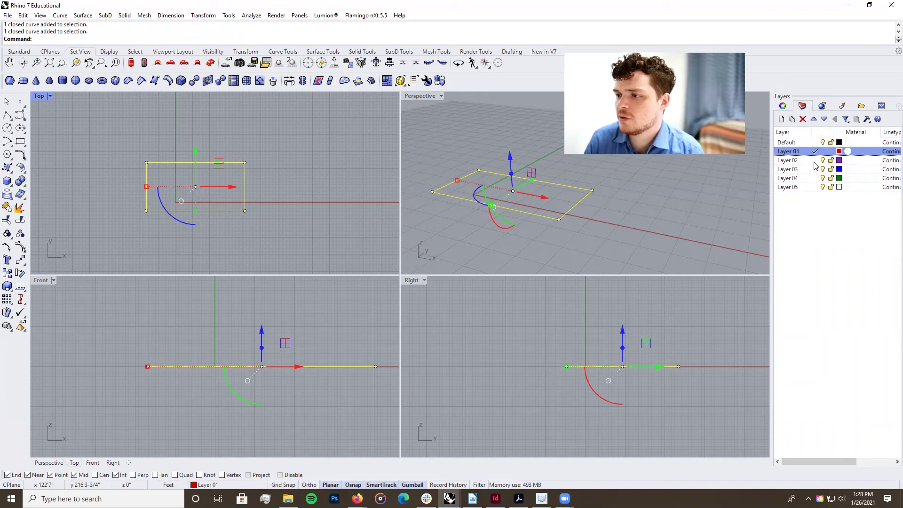
- Cycle the current layer through Default and Layers 01 to 05, ending on Layer 01
click(815, 161)
click(813, 143)
click(814, 153)
click(815, 161)
click(815, 170)
click(815, 179)
click(815, 187)
click(815, 178)
click(815, 170)
click(815, 160)
click(815, 151)
click(814, 142)
click(814, 151)
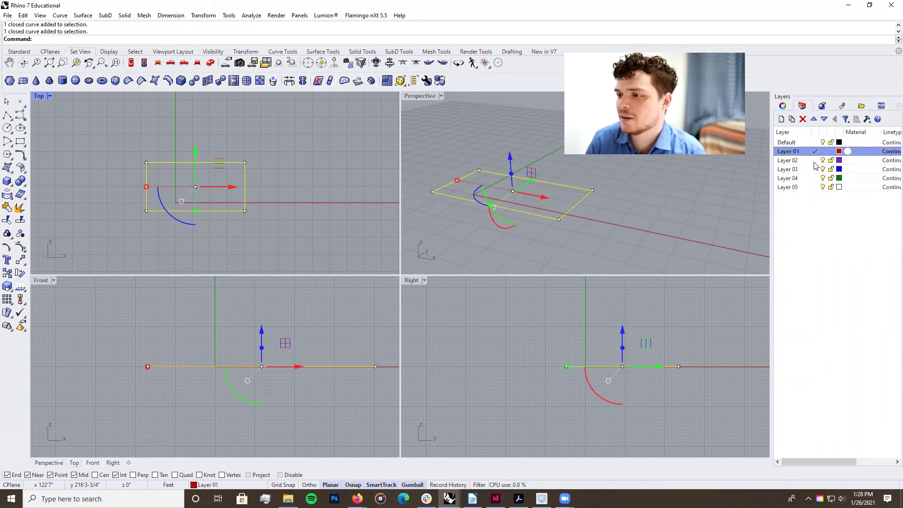
click(815, 161)
click(814, 151)
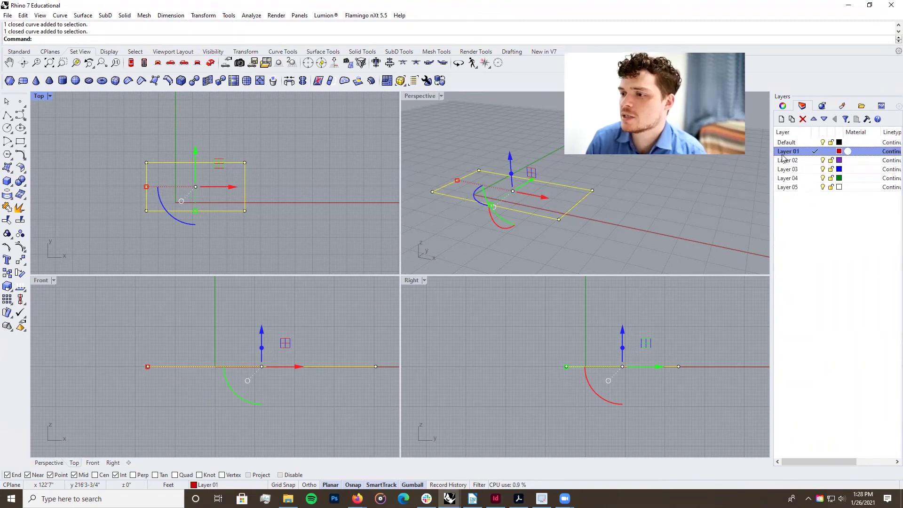
- Draw a second, larger rectangle on Layer 01 in the Top view, overlapping the first one, and clear the selection
click(19, 141)
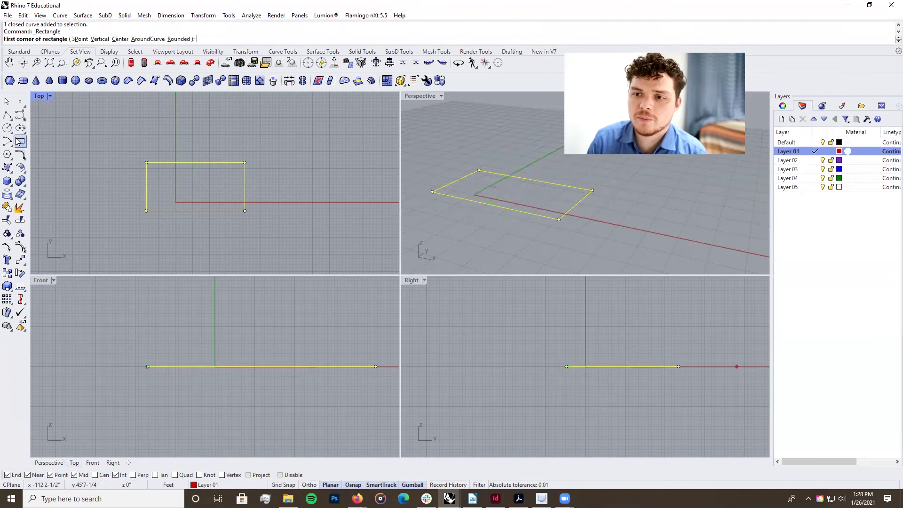
click(172, 136)
click(307, 197)
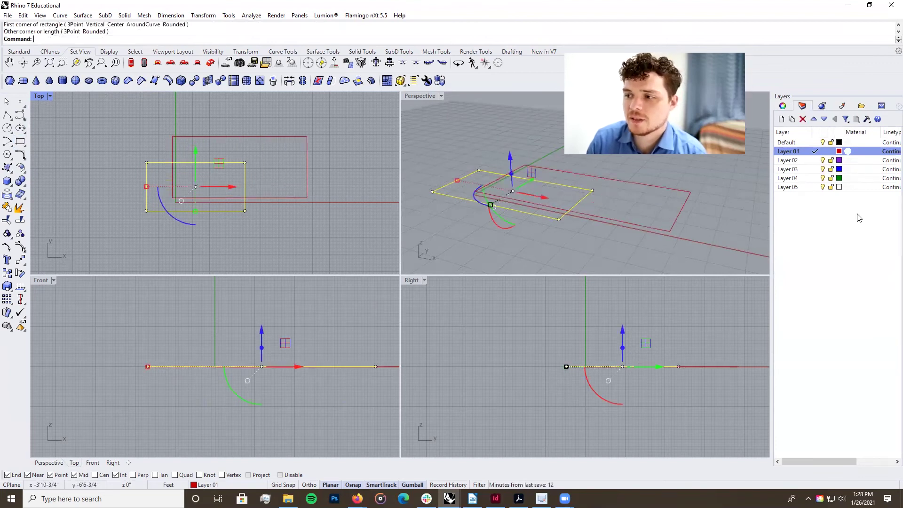
click(265, 136)
click(179, 122)
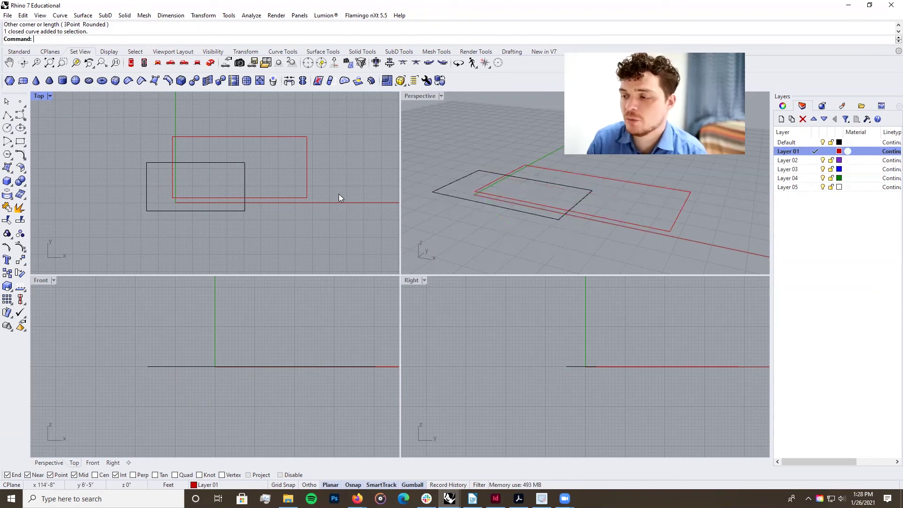
- Examine the property options offered for Layer 01, such as color, linetype and print width, without changing any
right_click(806, 153)
mouse_move(810, 175)
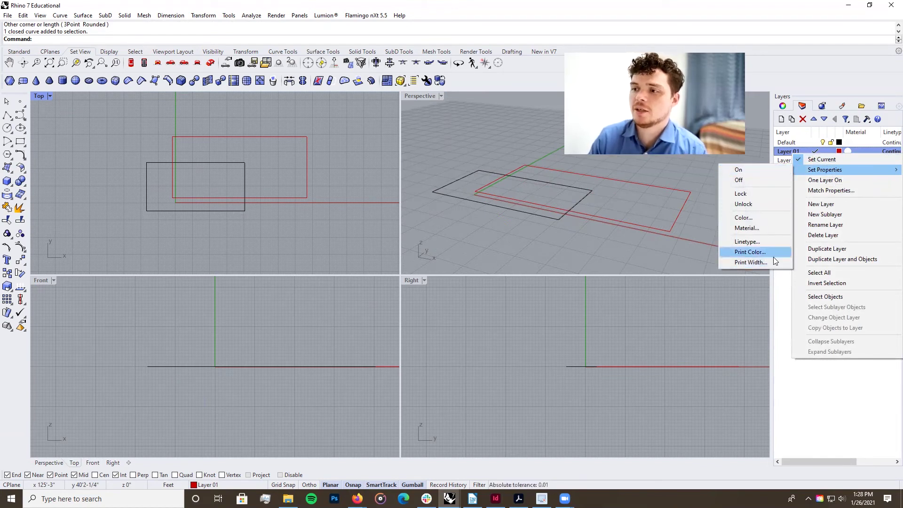
click(841, 400)
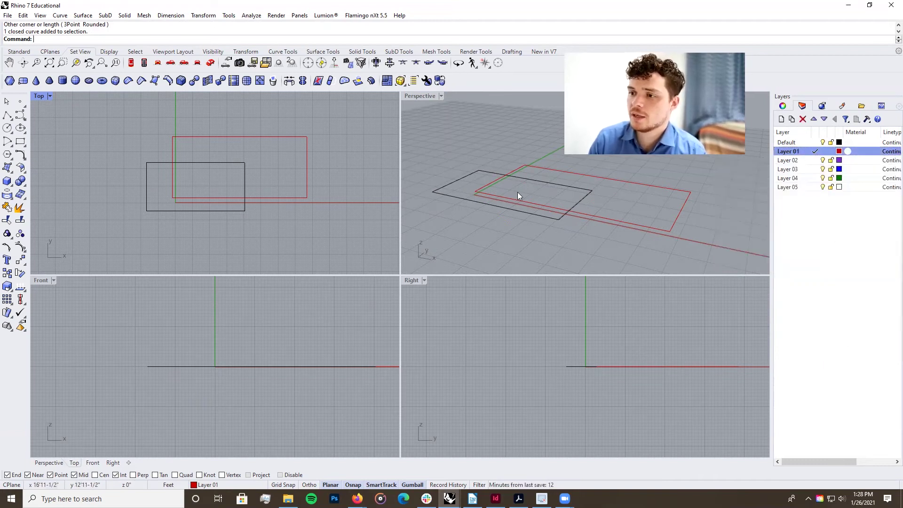
scroll(515, 198, down, 3)
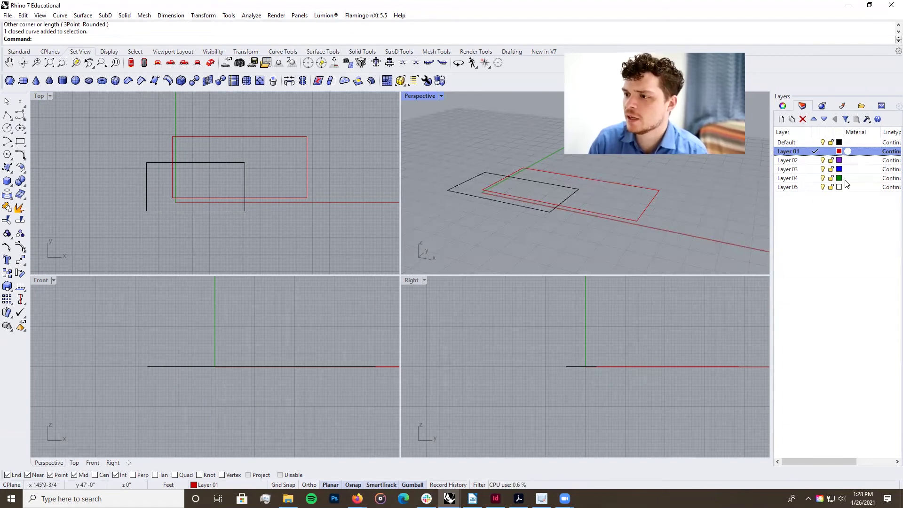
- Create a new sublayer under Layer 01, keeping its default name
click(815, 161)
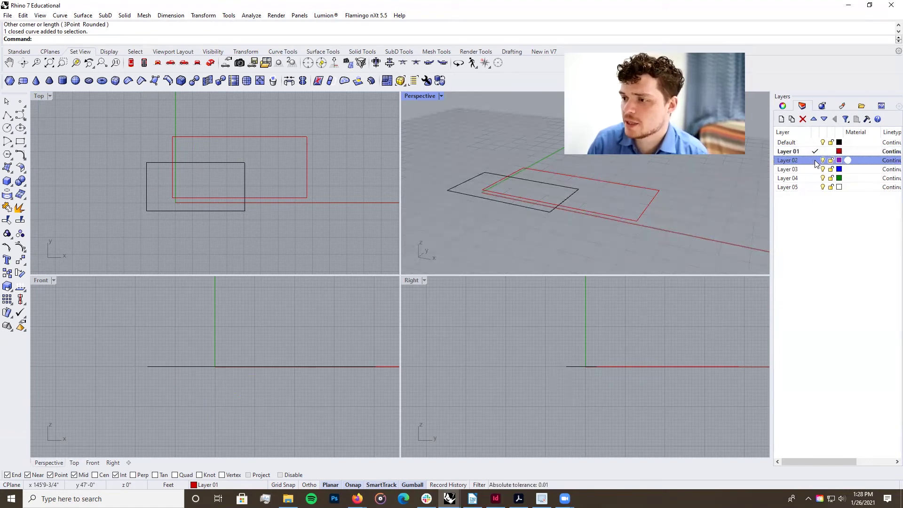
click(815, 151)
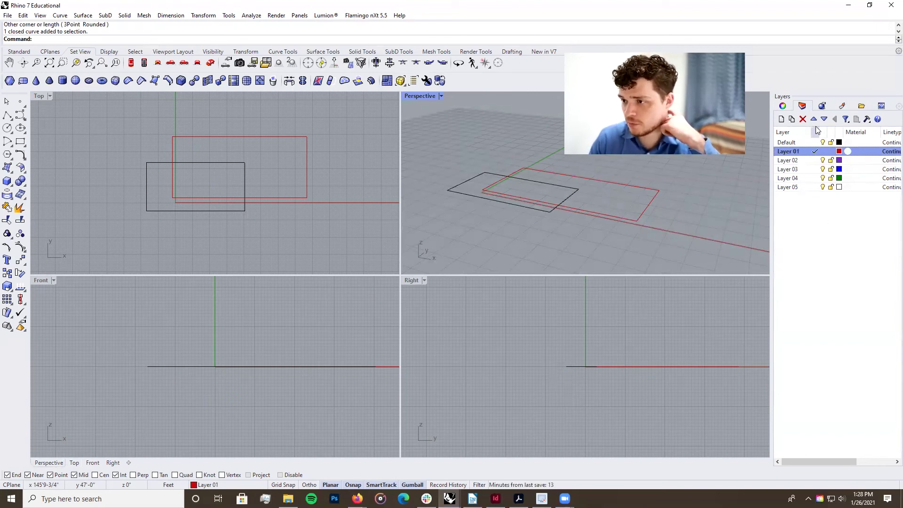
click(791, 119)
key(Escape)
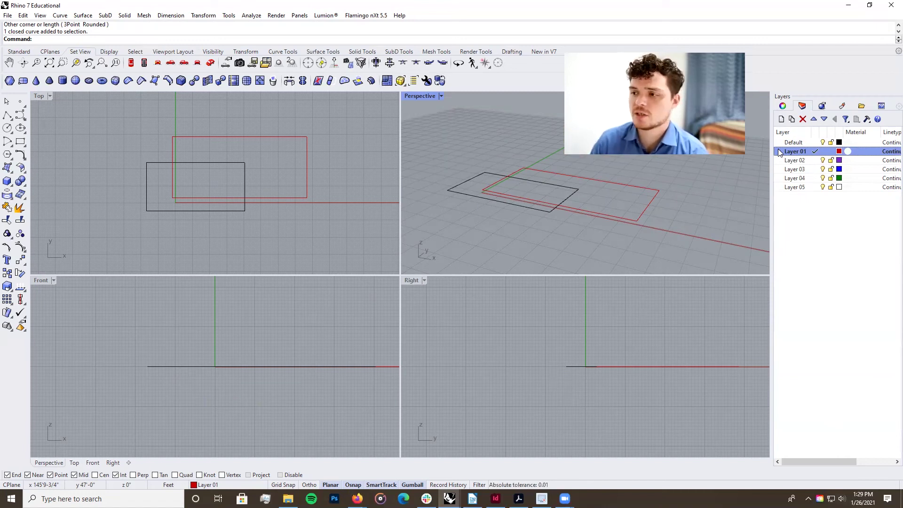
- Toggle the visibility of the Default layer off and on several times, leaving the layer hidden
click(823, 142)
click(823, 142)
click(823, 142)
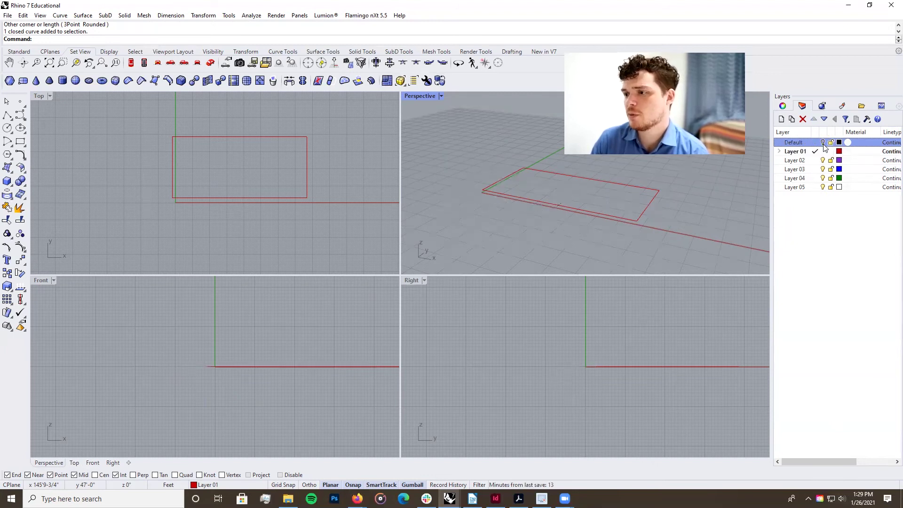
click(823, 143)
click(823, 143)
click(823, 142)
click(823, 142)
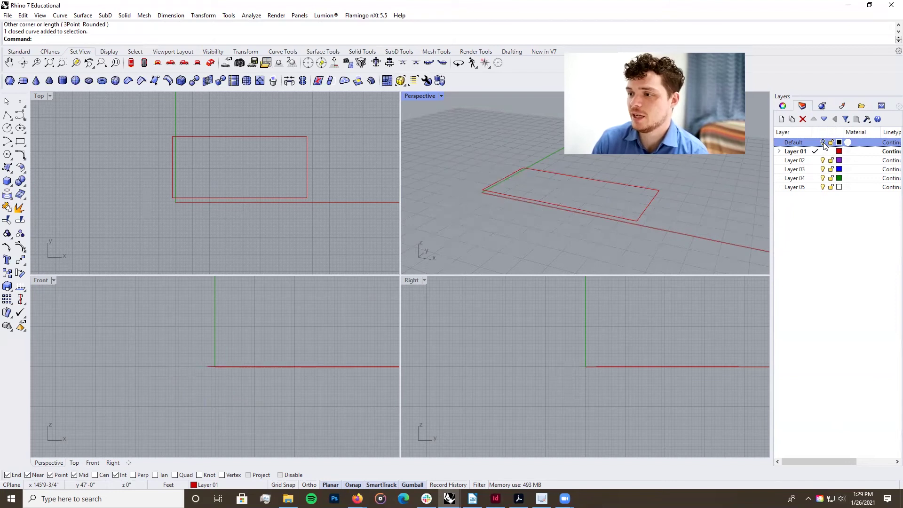
- Look through the side panels and view the object properties of the red rectangle, clearing the selection at the end
click(841, 106)
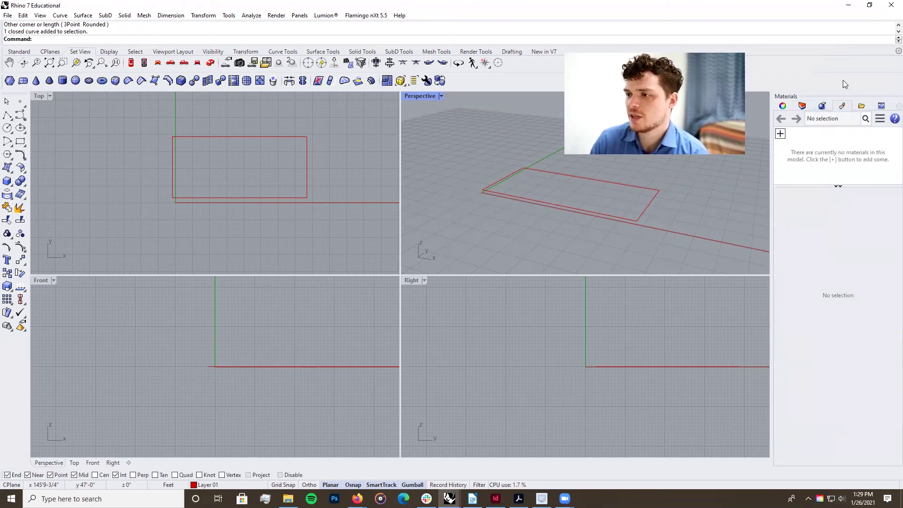
click(782, 105)
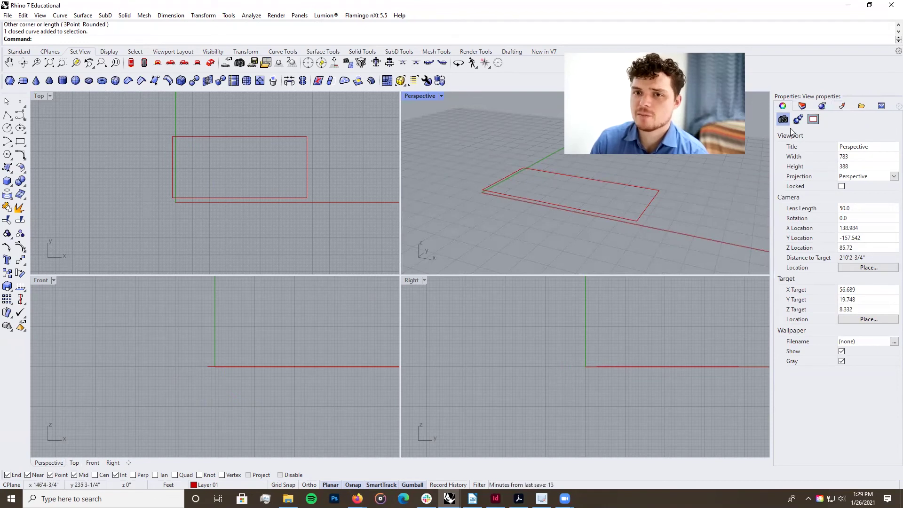
click(596, 214)
key(F10)
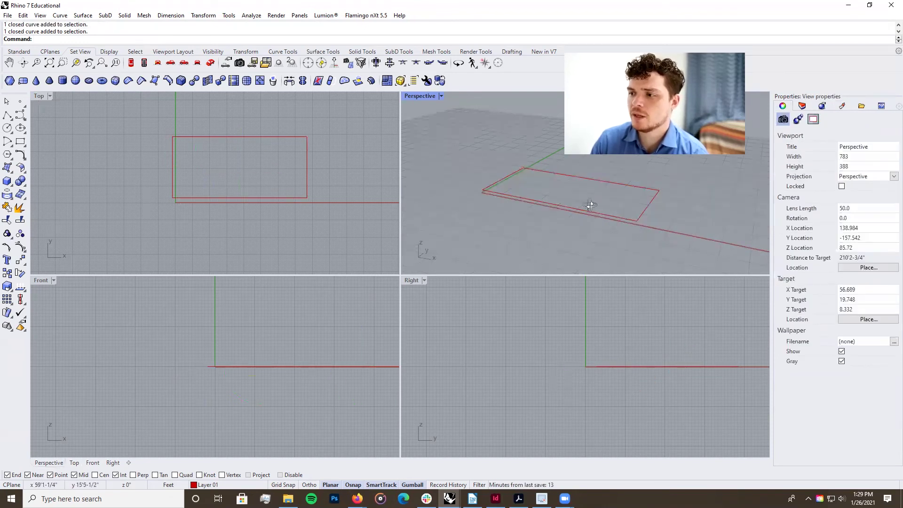
click(647, 206)
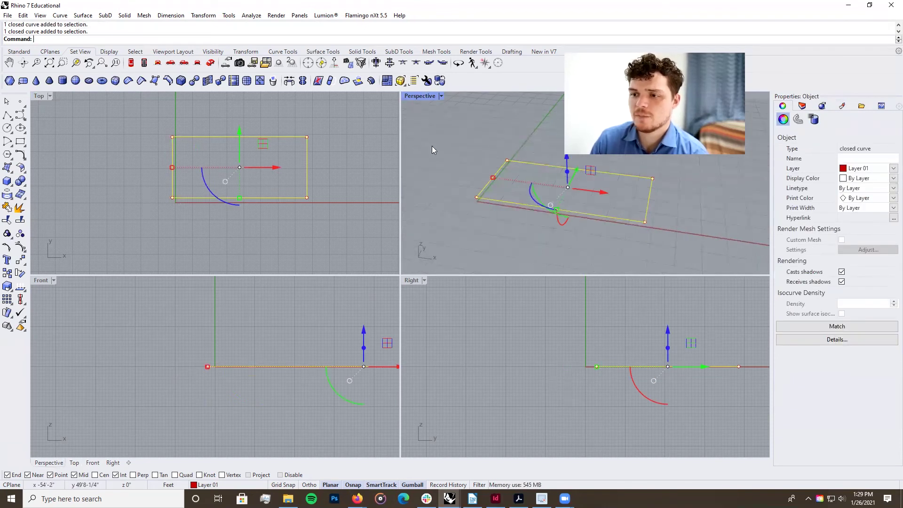
key(Escape)
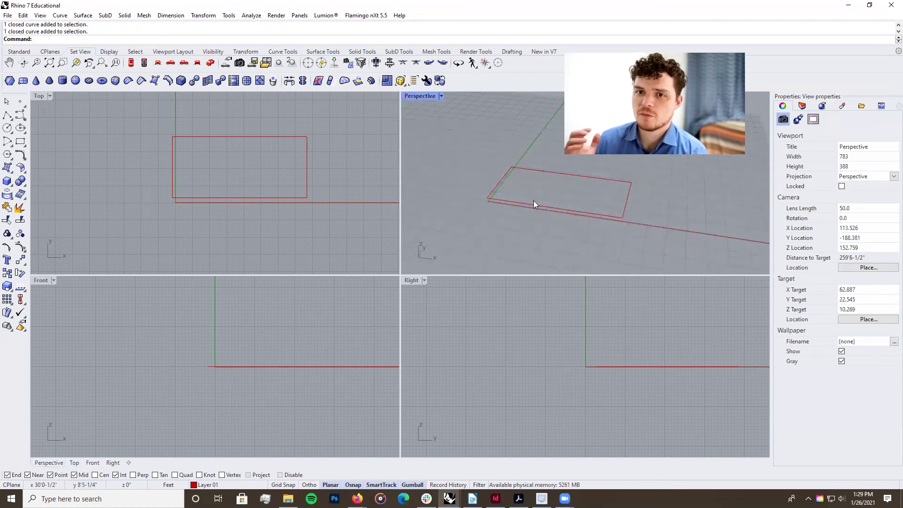
- Extrude the red Layer 01 rectangle upward with ExtrudeCrv and Solid set to No, making an open box about 58'8" high
scroll(493, 208, down, 2)
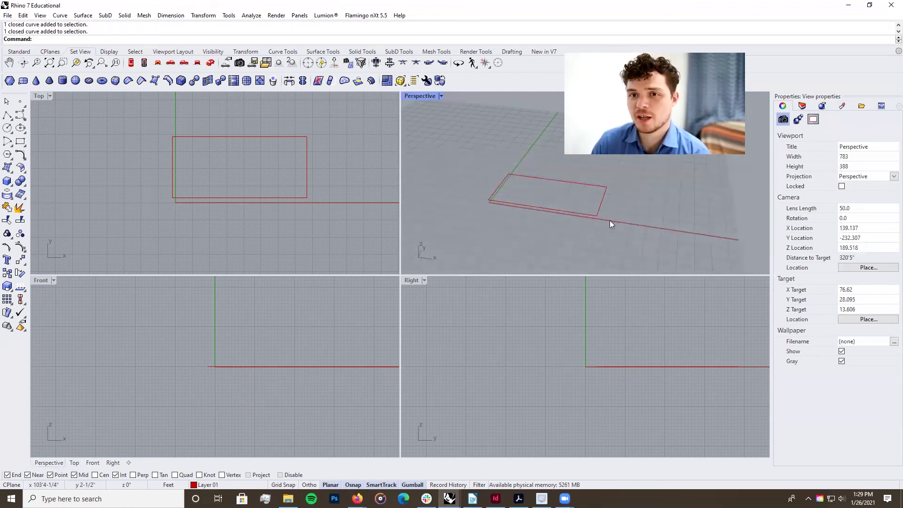
right_drag(572, 216, 618, 211)
click(570, 215)
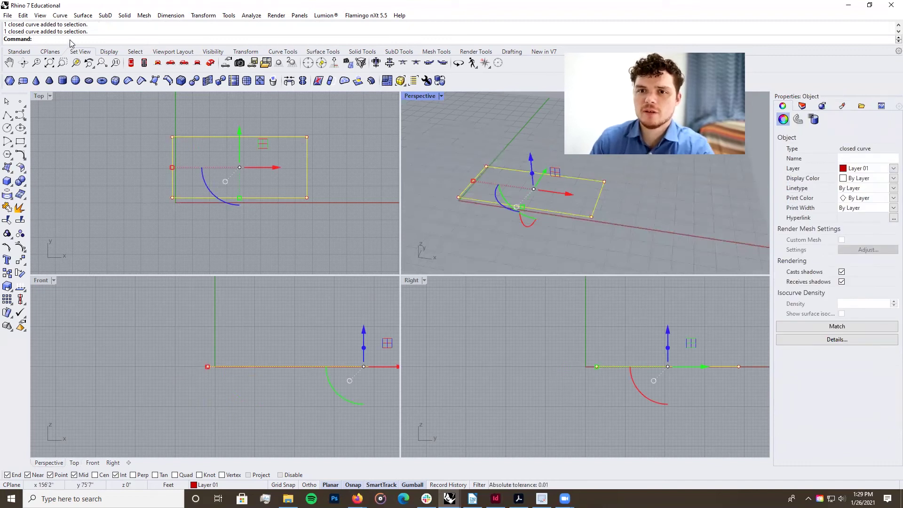
text(ExtrudeCrv)
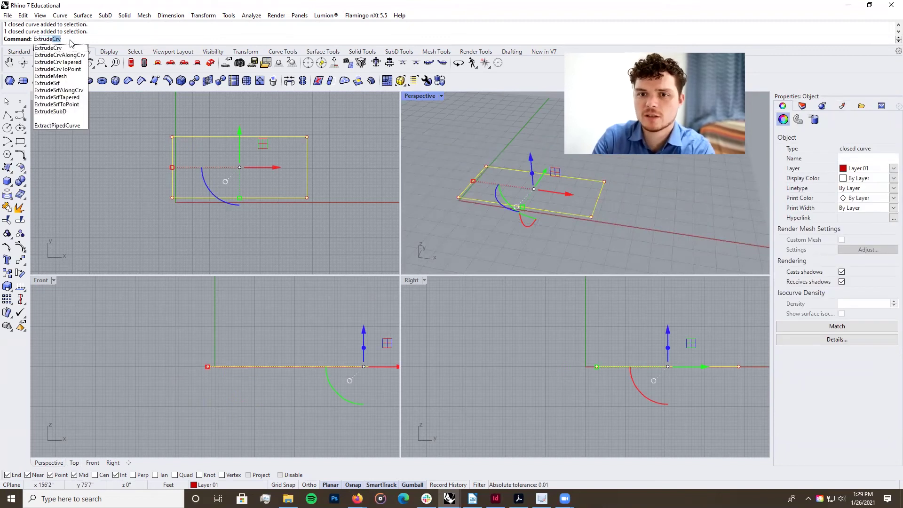
key(Return)
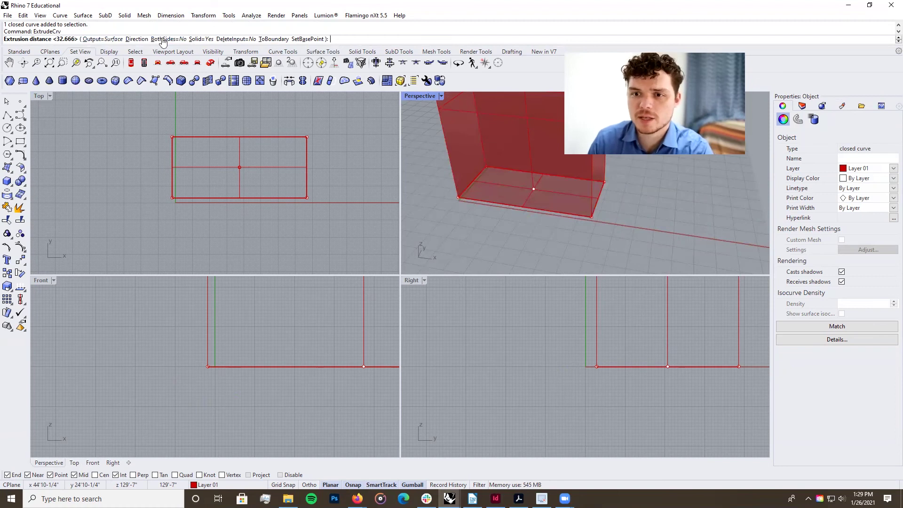
click(200, 41)
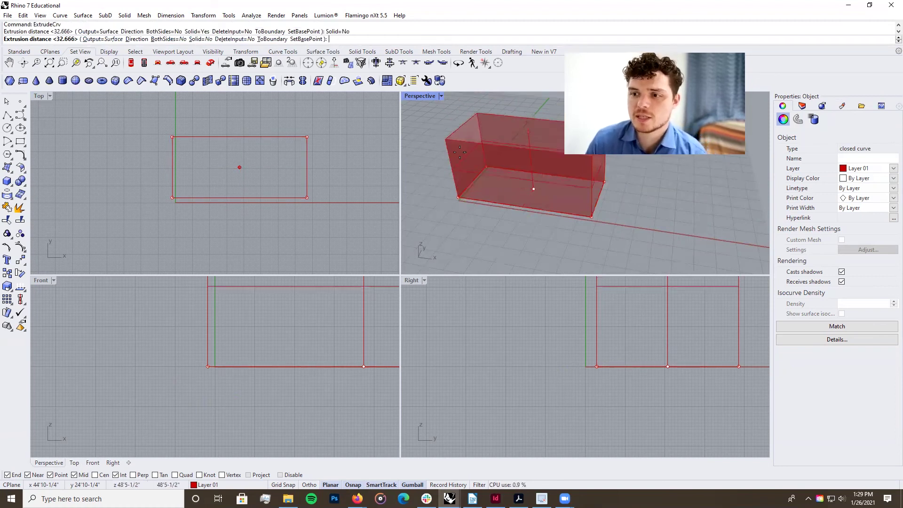
scroll(470, 170, down, 2)
click(490, 126)
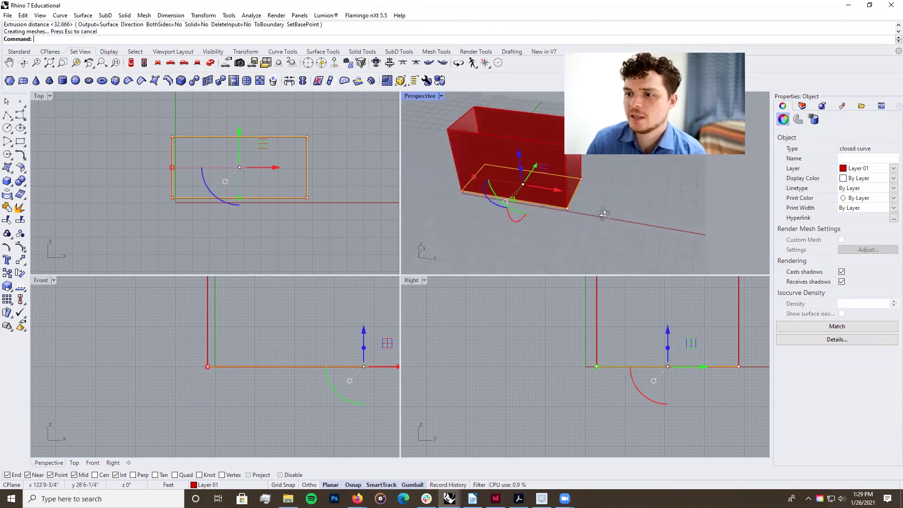
- Inspect the open extrusion from several angles in the Perspective view, selecting it once and clearing the selection
scroll(534, 157, up, 5)
scroll(530, 182, down, 3)
right_drag(529, 182, 522, 136)
key(Escape)
scroll(526, 168, down, 4)
click(541, 189)
key(Escape)
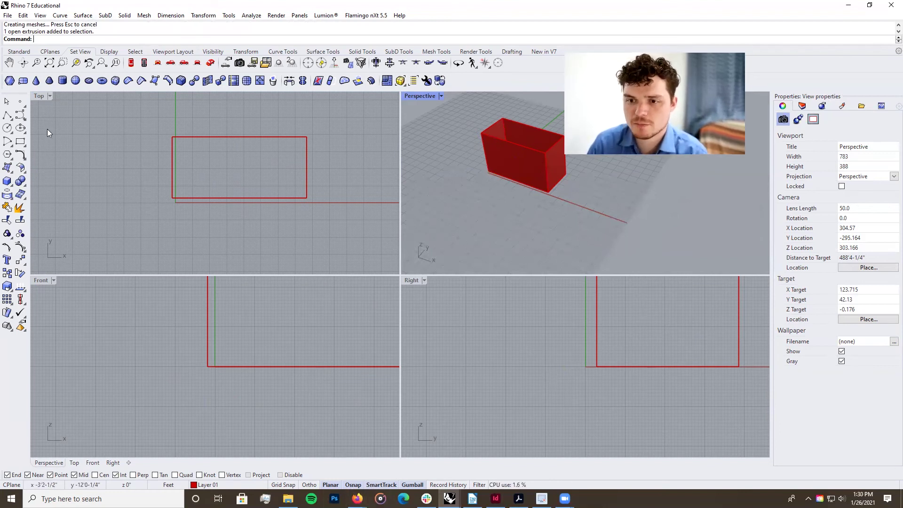
- Enable the Center object snap and draw a larger rectangle in the Top view, starting at the center of the existing rectangle
click(20, 141)
right_drag(179, 121, 160, 155)
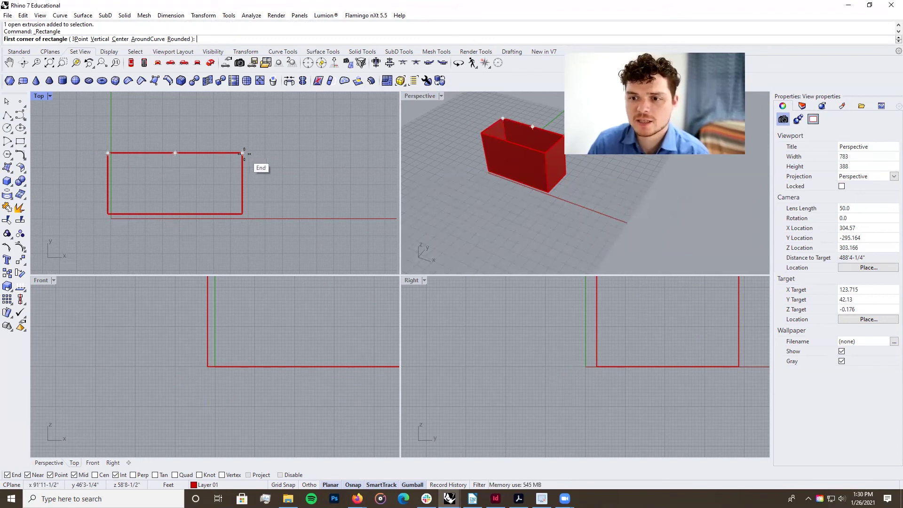
click(94, 475)
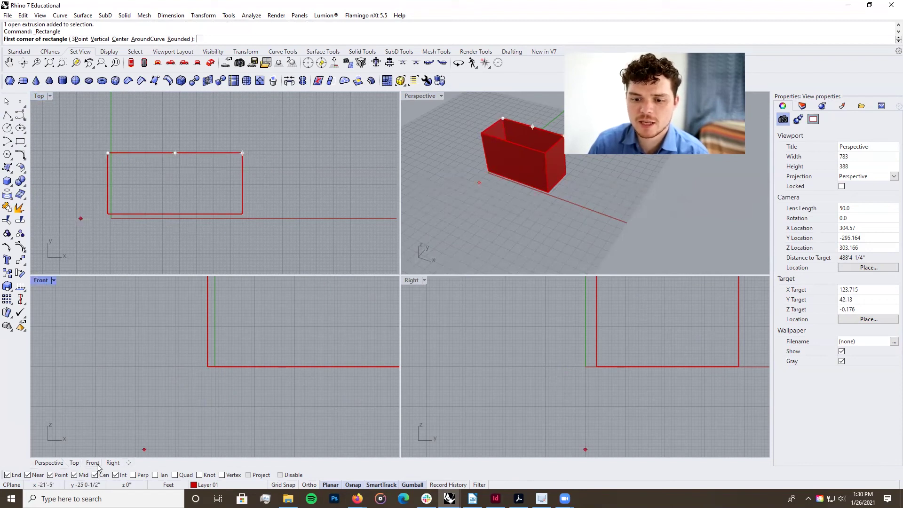
click(122, 209)
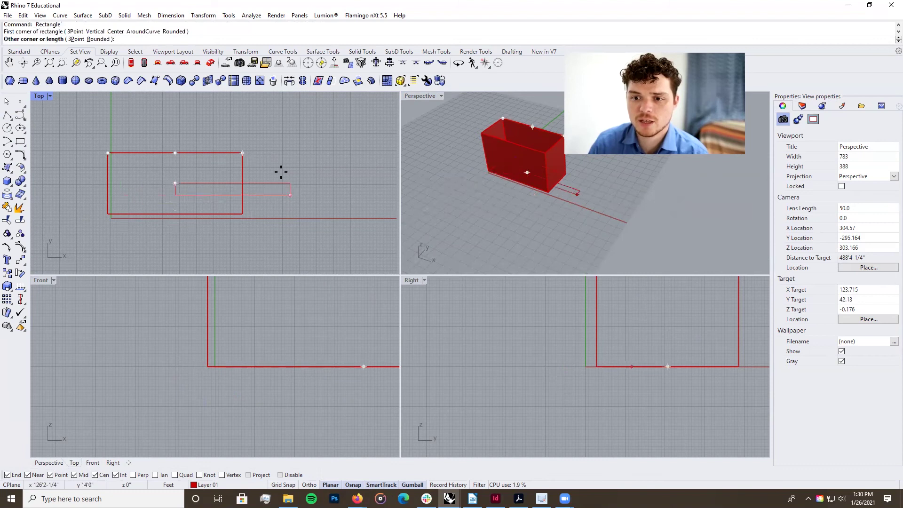
click(336, 103)
right_drag(334, 144, 312, 169)
click(313, 169)
click(142, 105)
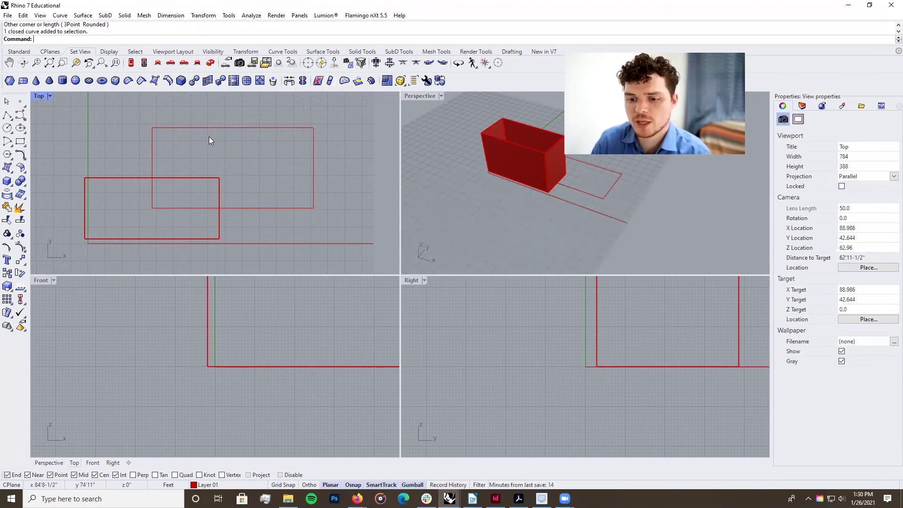
right_drag(263, 176, 262, 183)
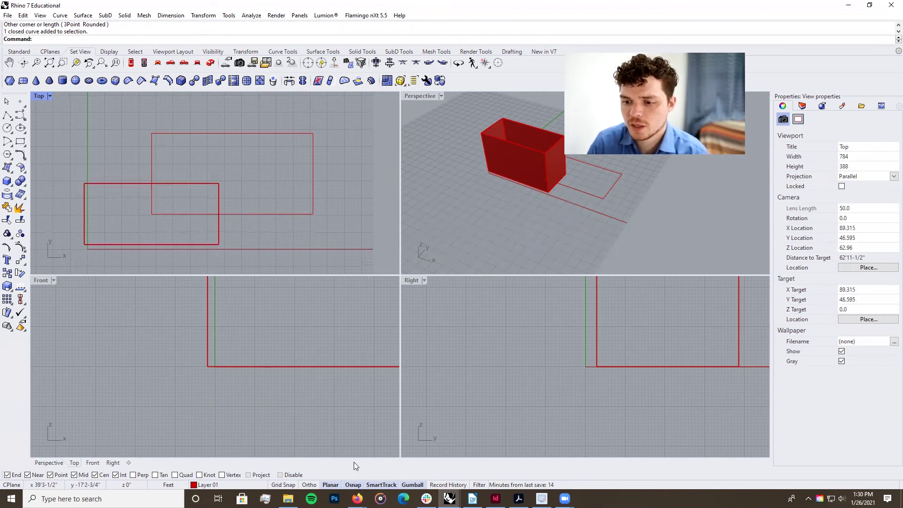
- Draw a vertical polyline segment in the Top view from the new rectangle's upper edge, starting in line with the box's right side using SmartTrack
click(7, 116)
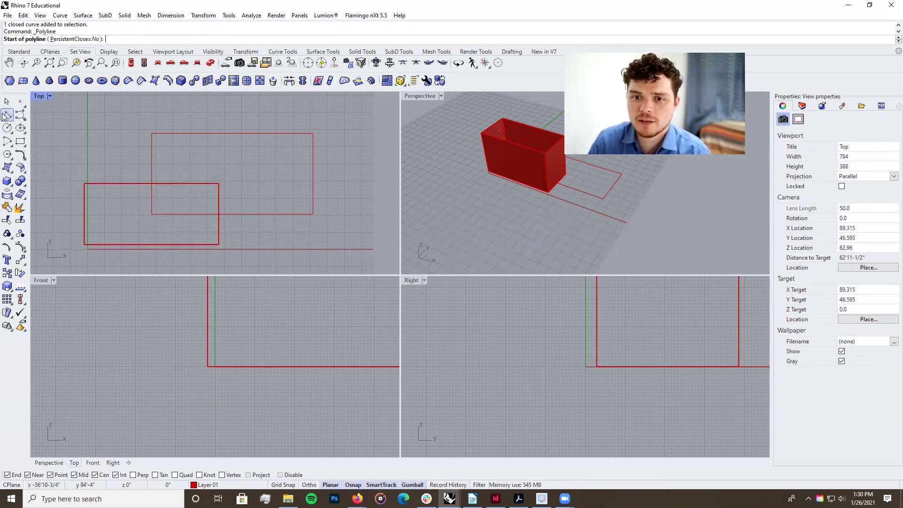
right_drag(136, 120, 130, 133)
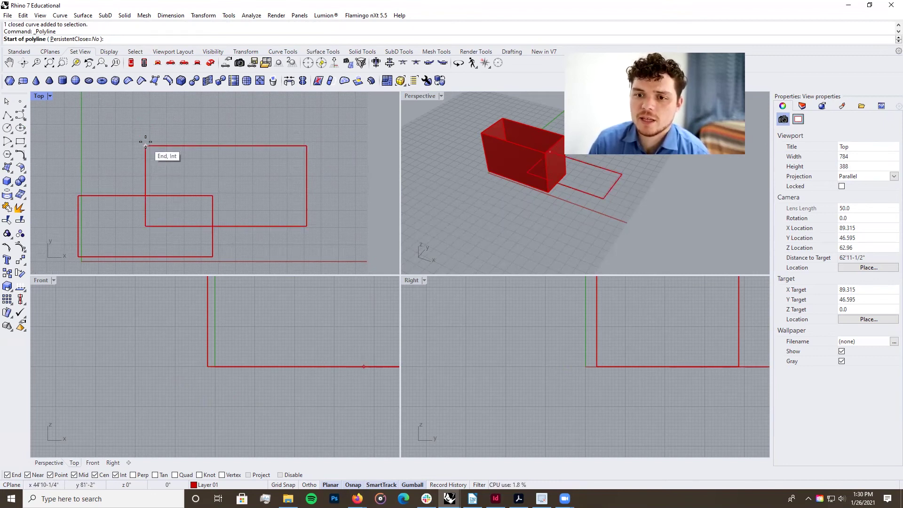
right_drag(157, 136, 159, 178)
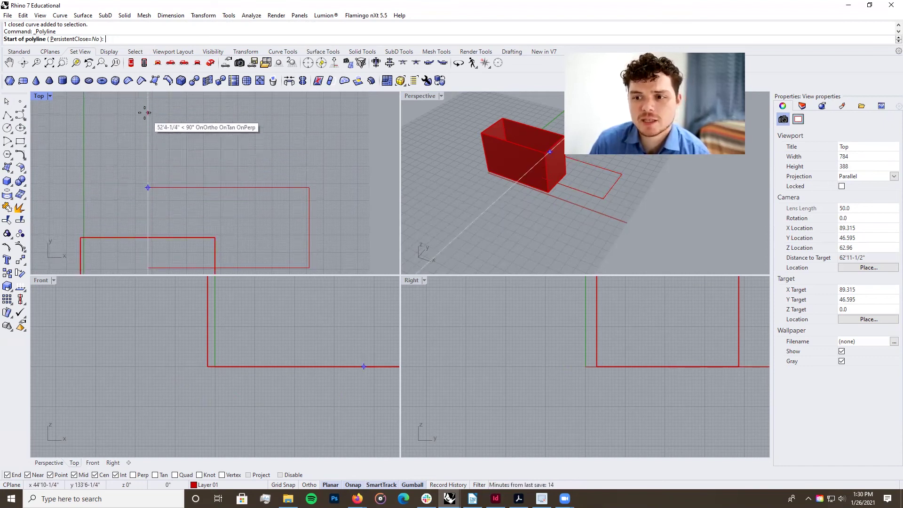
scroll(144, 113, down, 1)
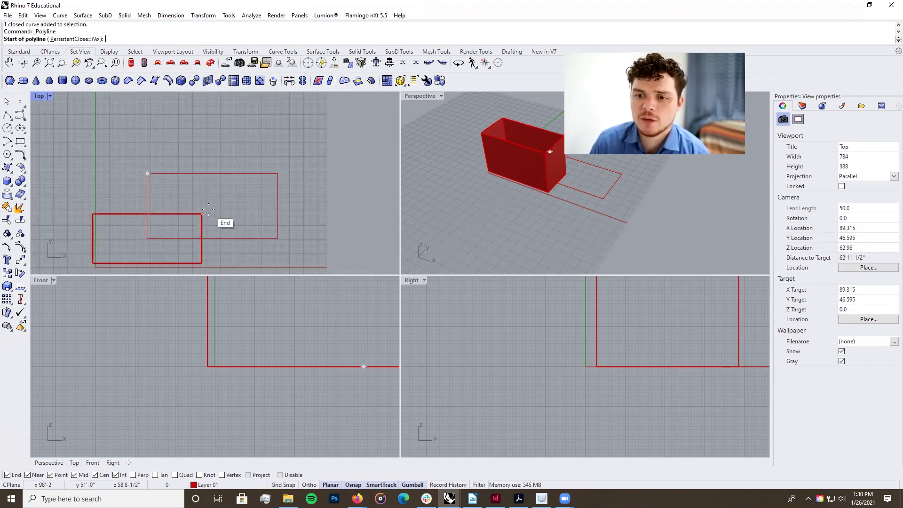
mouse_move(202, 214)
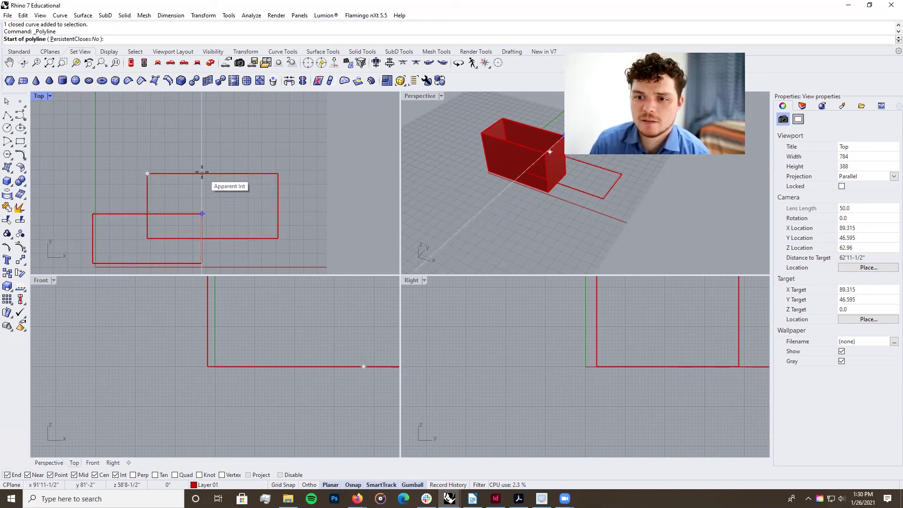
click(201, 173)
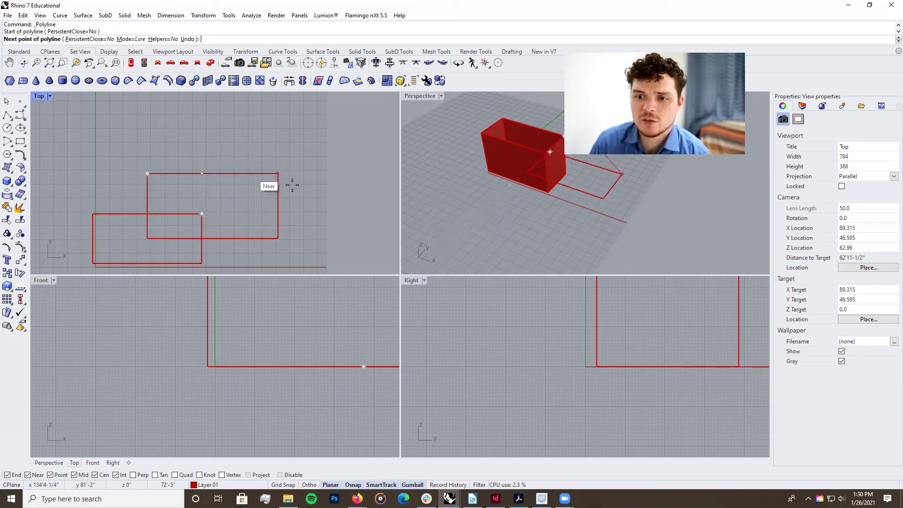
click(202, 127)
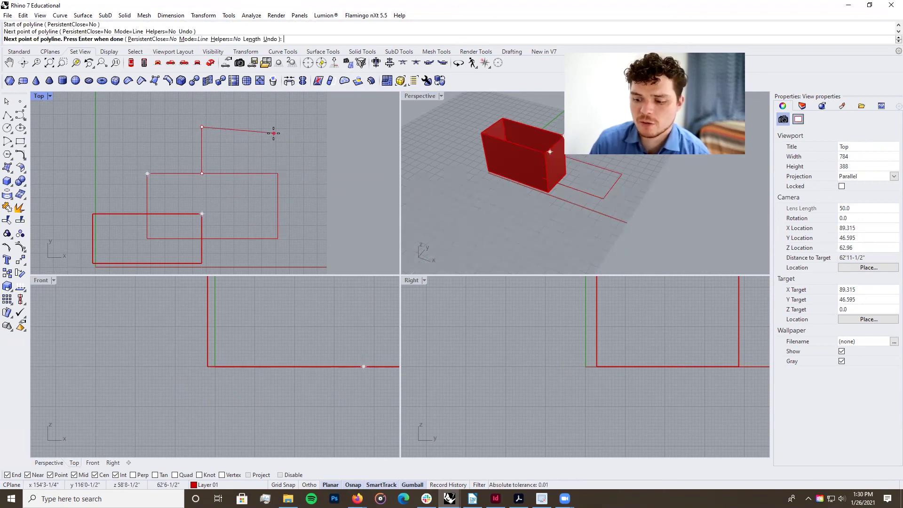
key(Return)
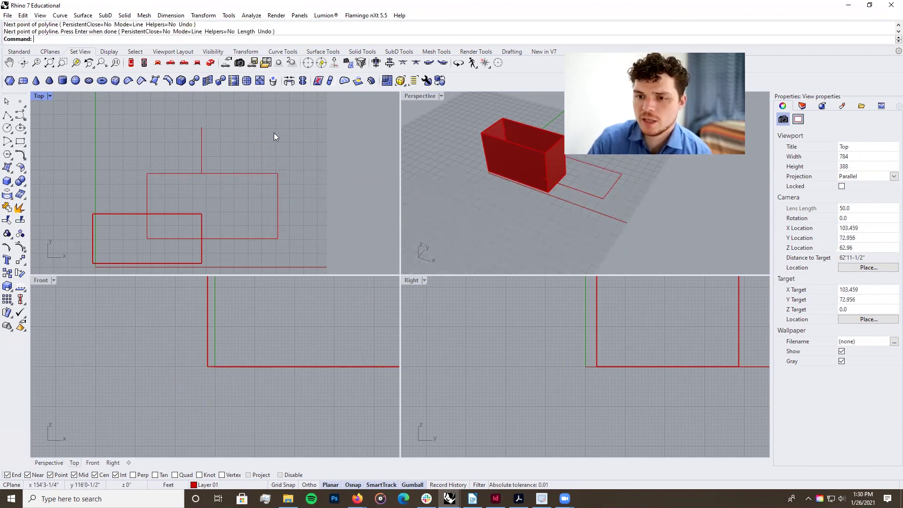
- Draw a diagonal polyline from the tracked intersection above the large rectangle's upper-left corner to the lower end of the vertical line
click(8, 116)
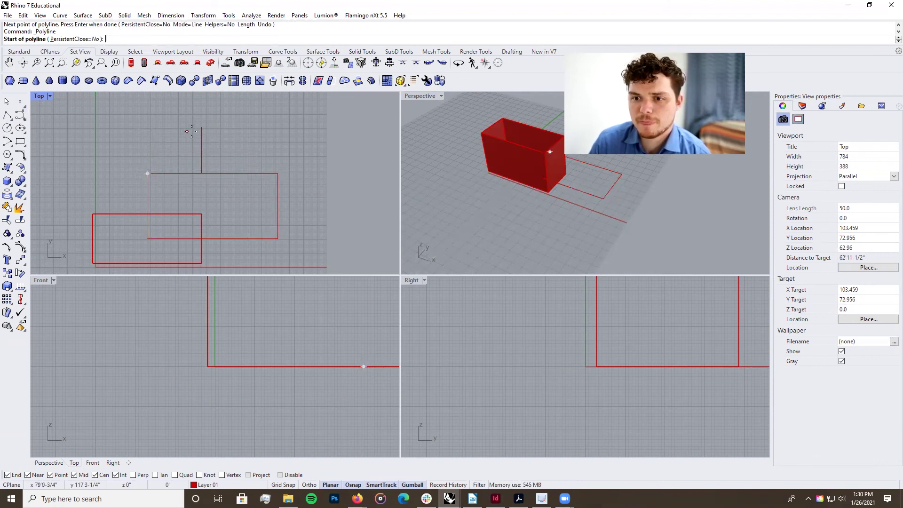
click(147, 126)
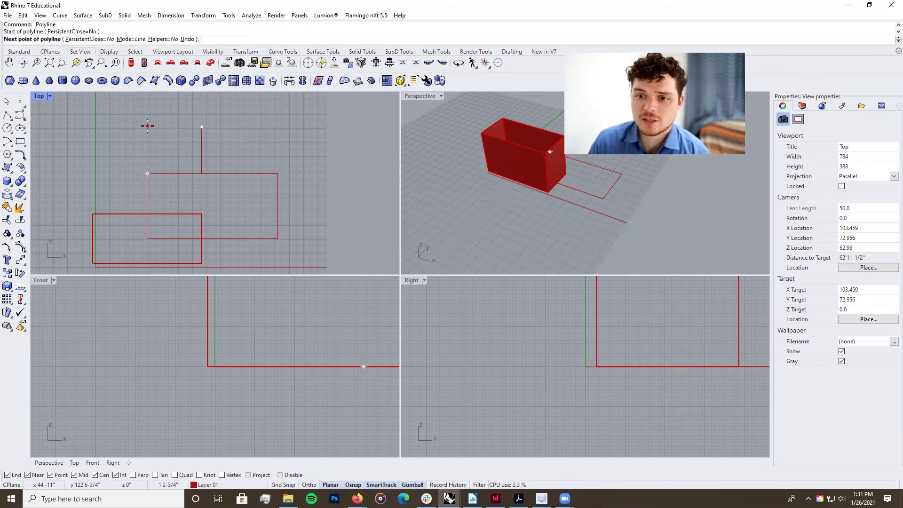
click(202, 173)
key(Return)
key(Return)
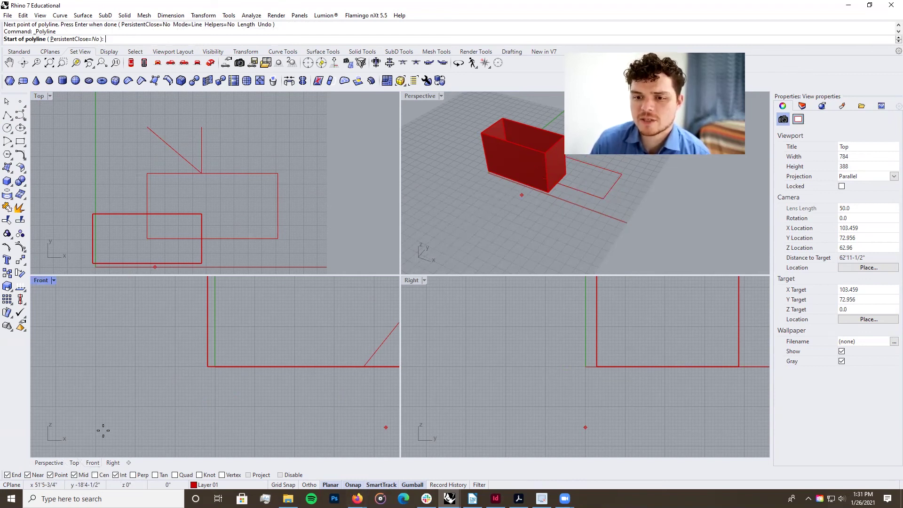
- With the polyline command restarted, toggle the Center snap and switch object snapping off and back on
click(95, 475)
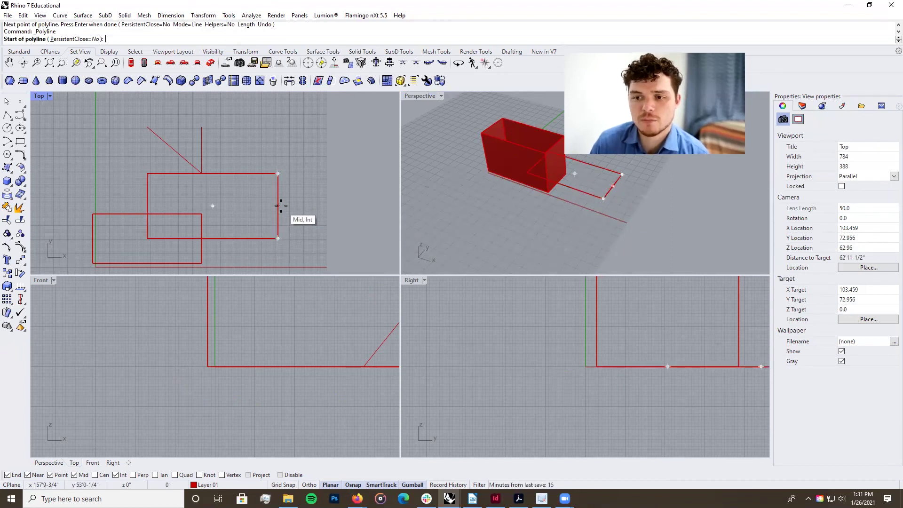
click(354, 485)
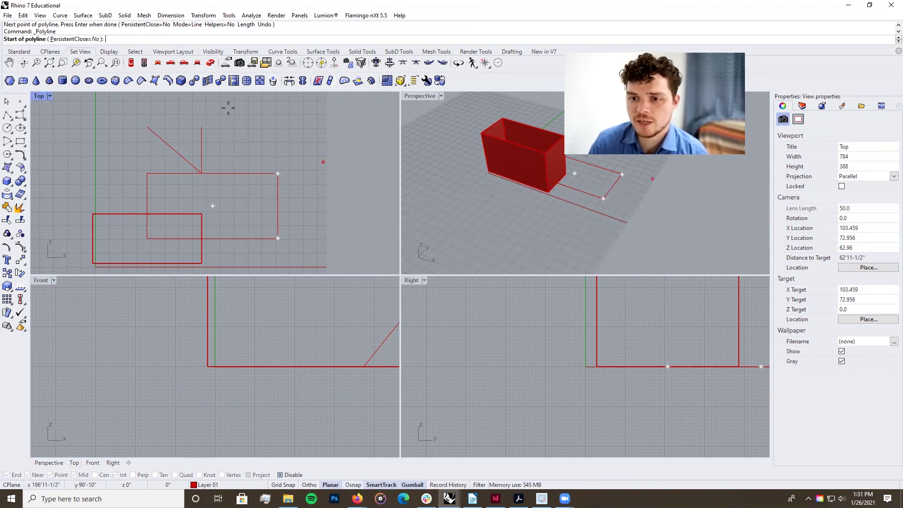
click(356, 484)
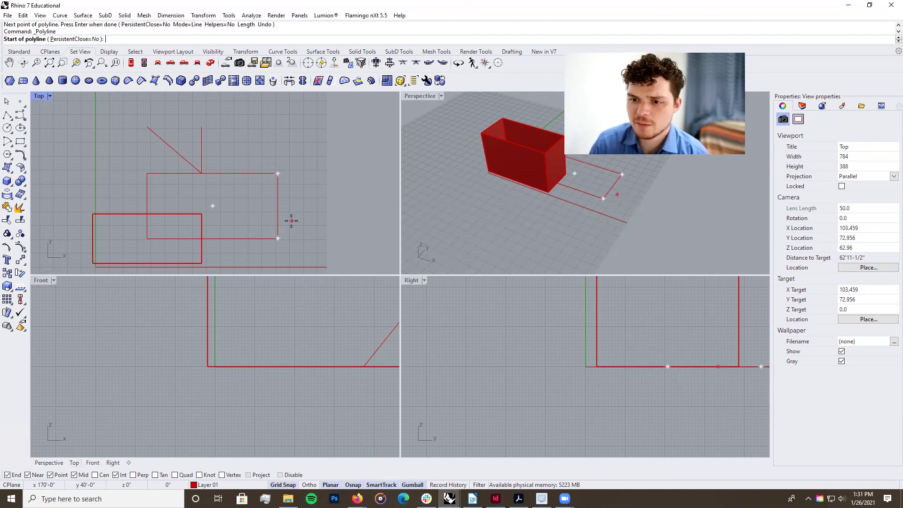
- Draw a small closed triangular polyline on grid points inside the large rectangle in the Top view, with a horizontal upper edge
scroll(238, 207, up, 5)
scroll(235, 202, up, 3)
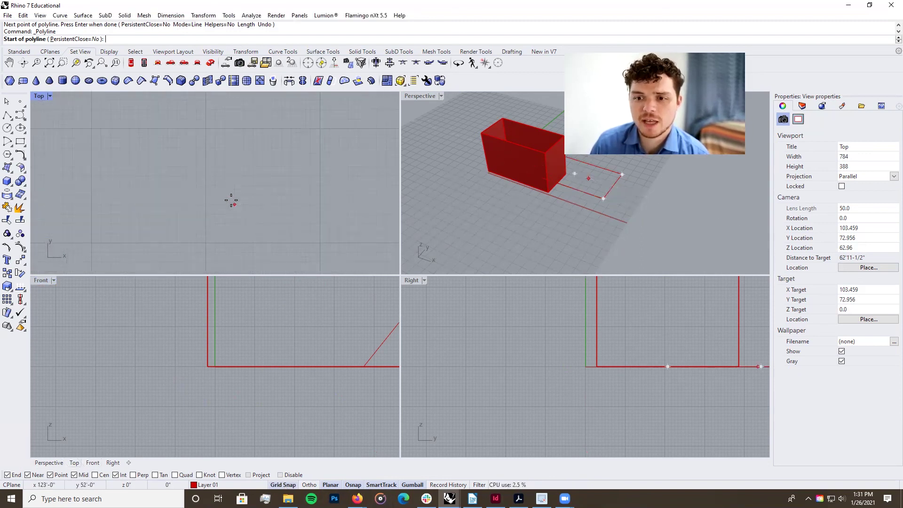
click(221, 197)
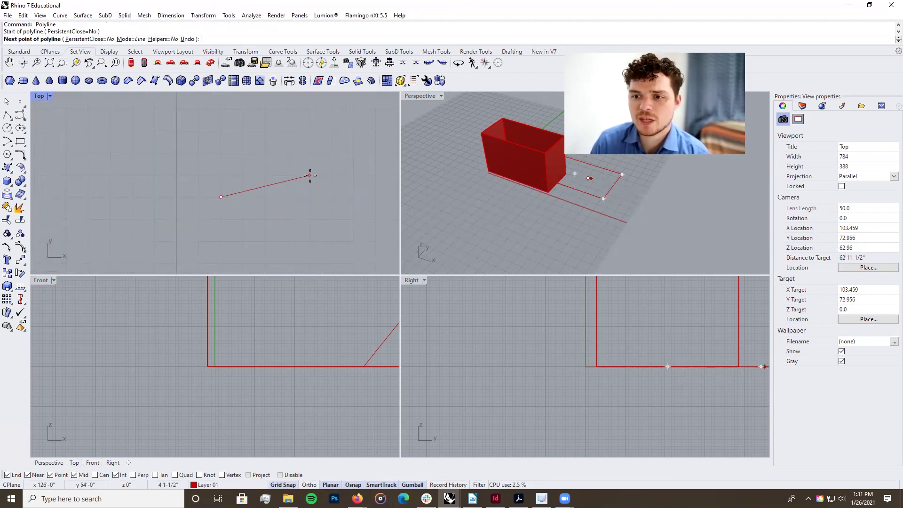
scroll(260, 239, down, 8)
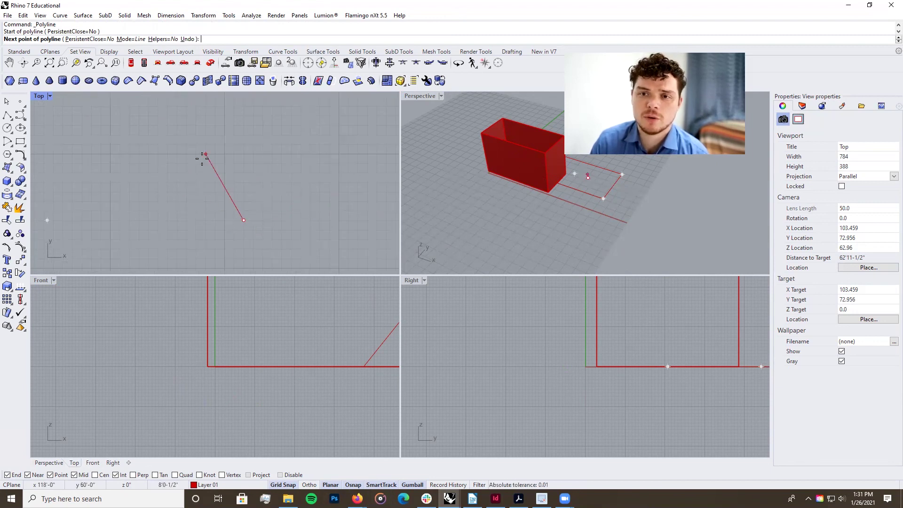
click(215, 154)
click(319, 154)
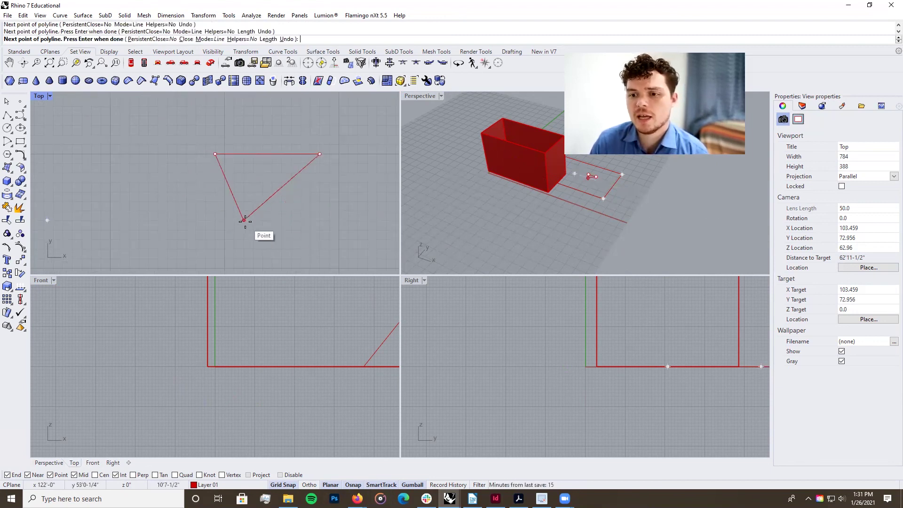
click(244, 220)
- Move the large rectangle with the gumball in the Perspective view to the opposite side of the red box, away from the triangle
scroll(249, 201, down, 5)
scroll(223, 198, down, 9)
scroll(225, 200, up, 13)
right_drag(266, 206, 218, 211)
scroll(491, 201, down, 6)
right_drag(491, 201, 499, 176)
scroll(531, 166, up, 6)
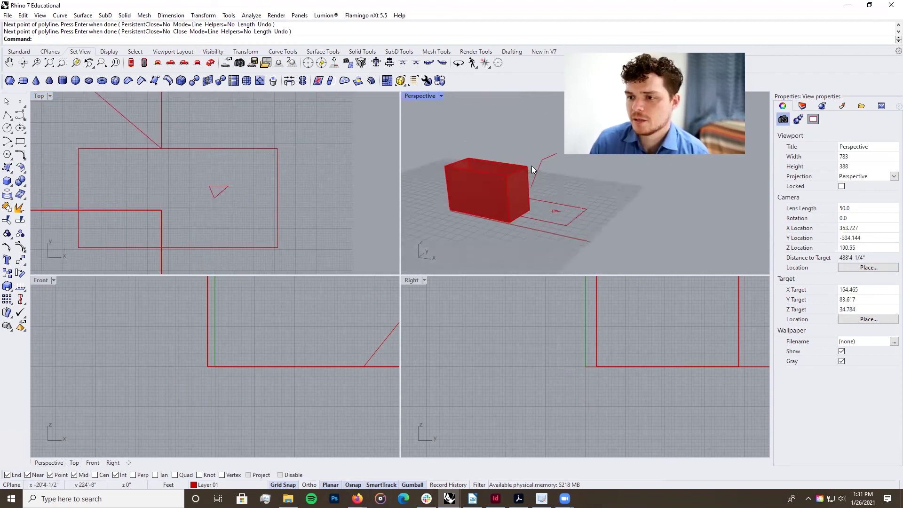
scroll(581, 207, up, 2)
drag(548, 167, 549, 168)
click(642, 222)
right_drag(642, 222, 616, 228)
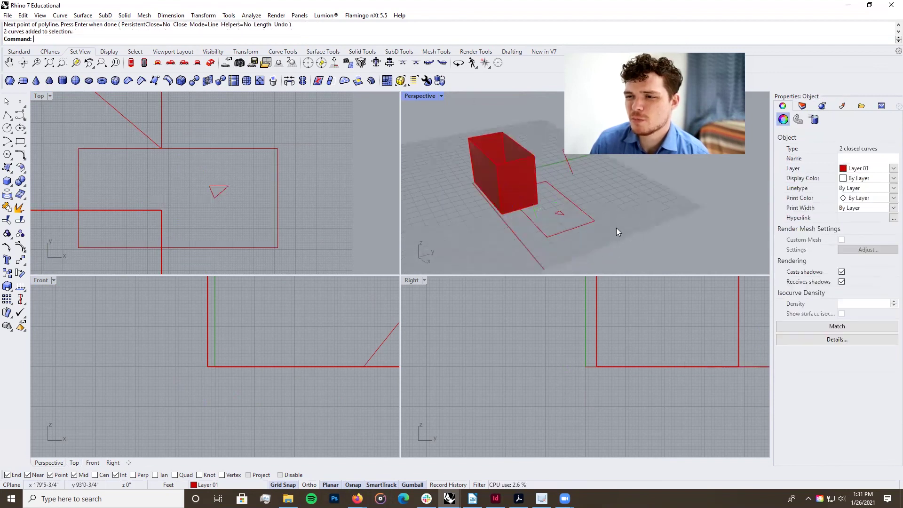
click(585, 223)
drag(573, 195, 479, 200)
scroll(544, 194, down, 6)
key(Escape)
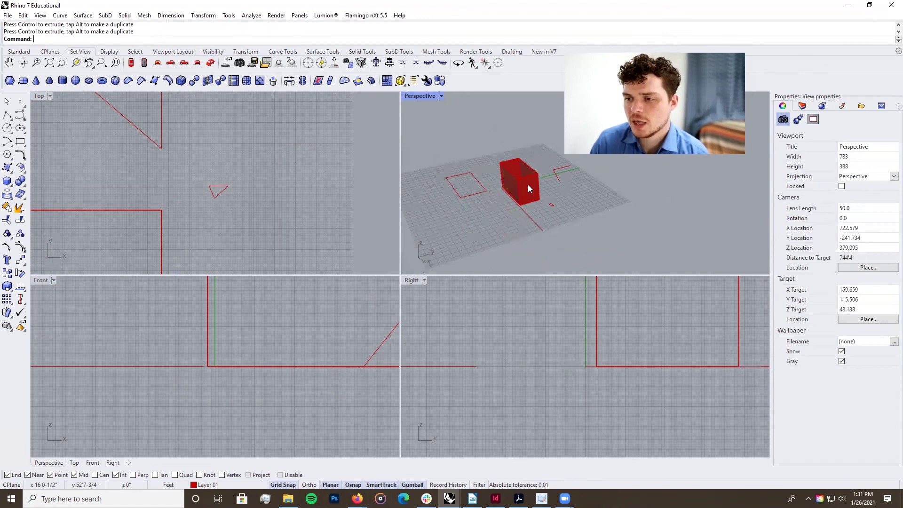
- Move the open red box across the ground plane by its bottom corner nearest the triangle, then deselect it
click(531, 180)
scroll(532, 182, up, 6)
scroll(541, 197, down, 3)
scroll(541, 198, up, 5)
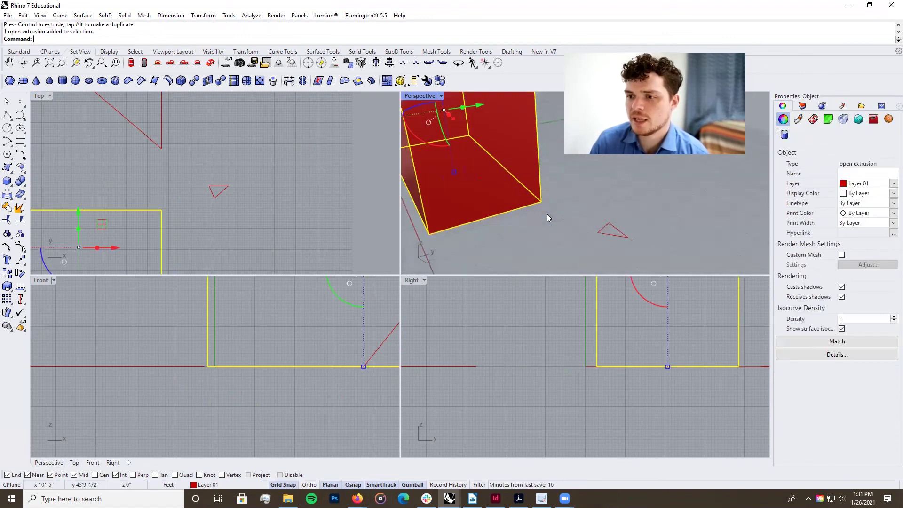
drag(540, 200, 595, 187)
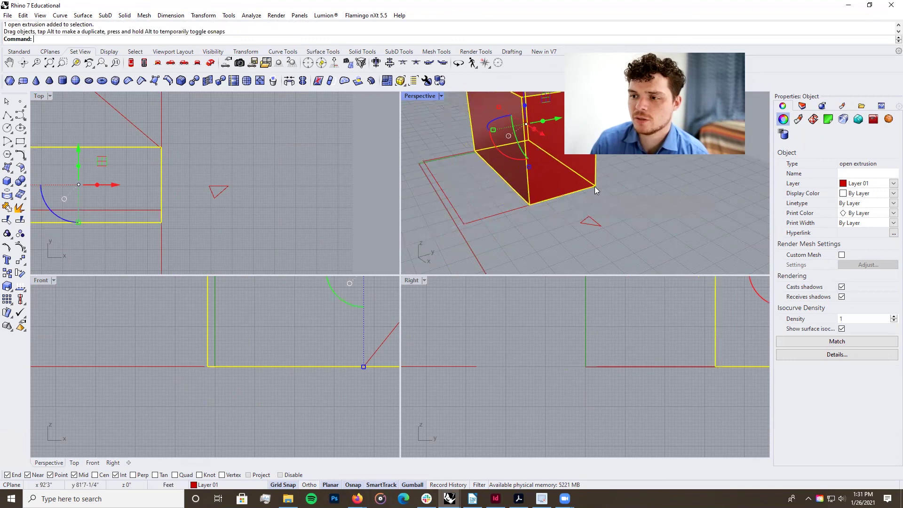
click(499, 231)
scroll(533, 188, down, 5)
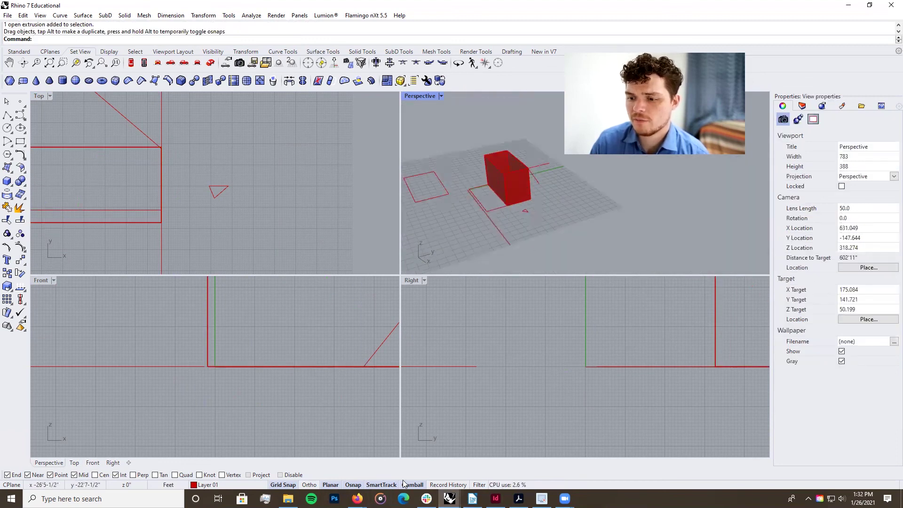
- Relocate the open red box with the Move command, using its bottom corner near the triangle as the base point
scroll(525, 181, up, 4)
text(mo)
key(Return)
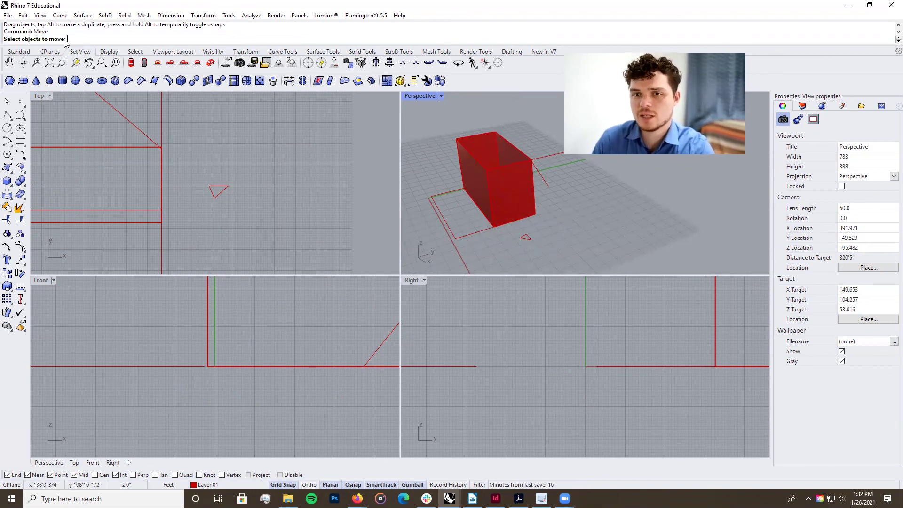
click(503, 196)
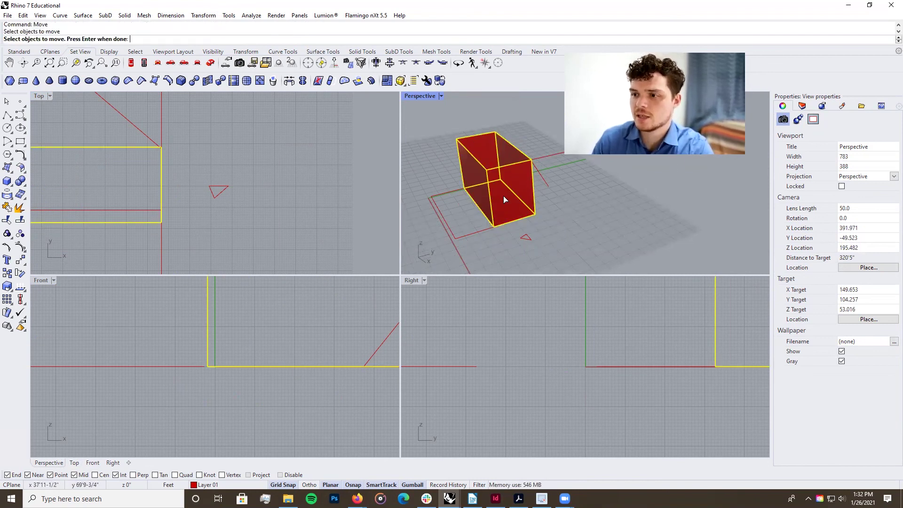
key(Return)
click(536, 214)
click(597, 195)
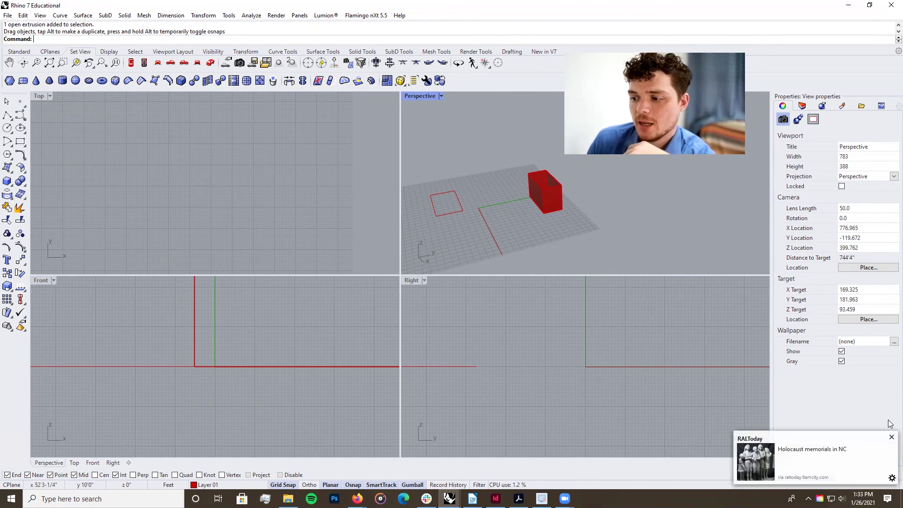
click(891, 438)
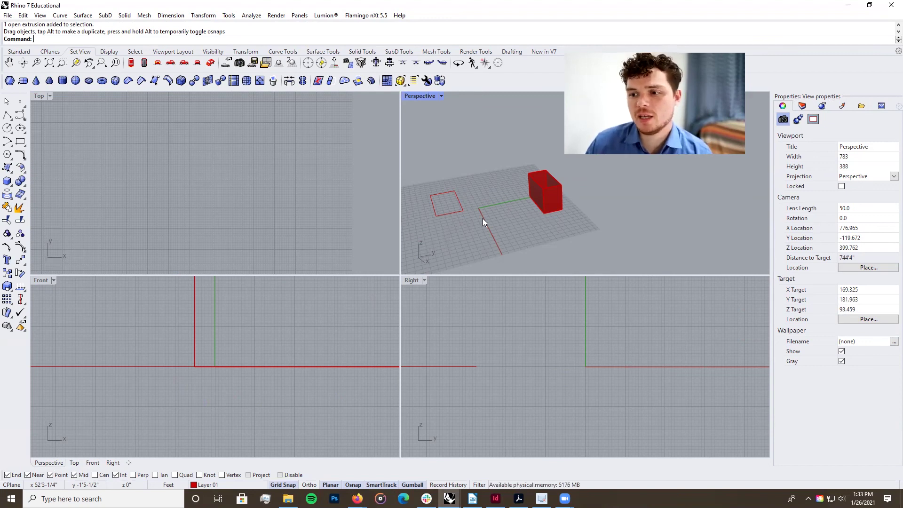
scroll(564, 203, down, 2)
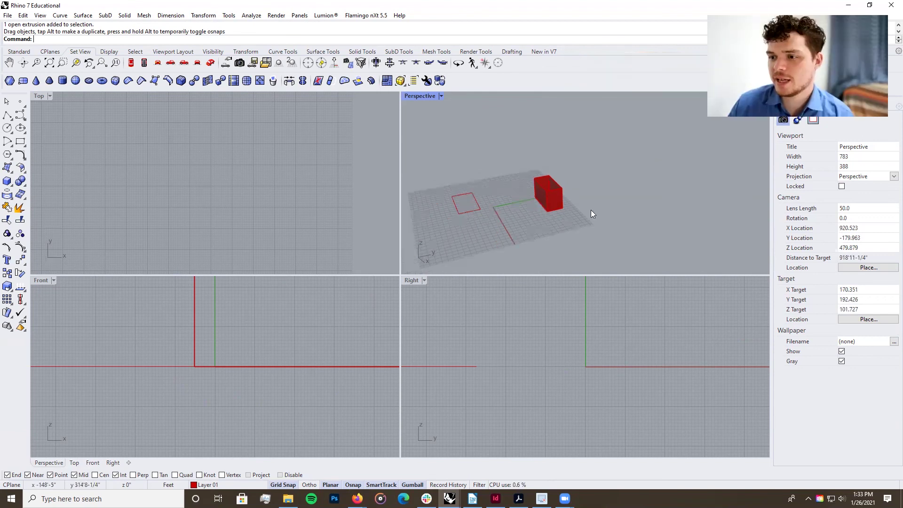
scroll(572, 188, up, 5)
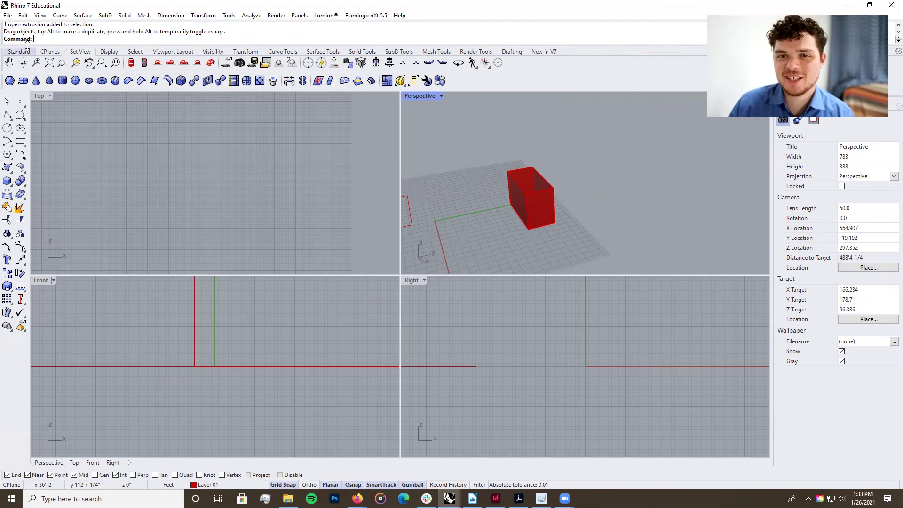
click(8, 16)
click(8, 15)
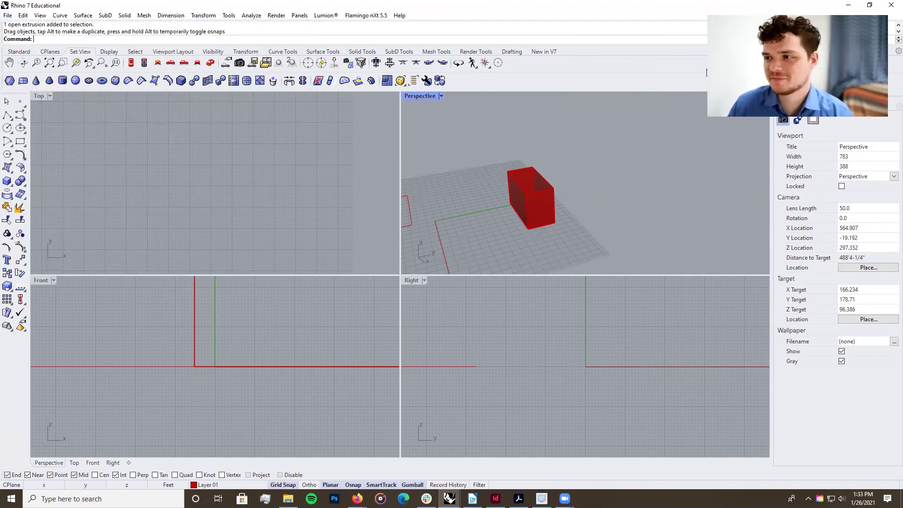